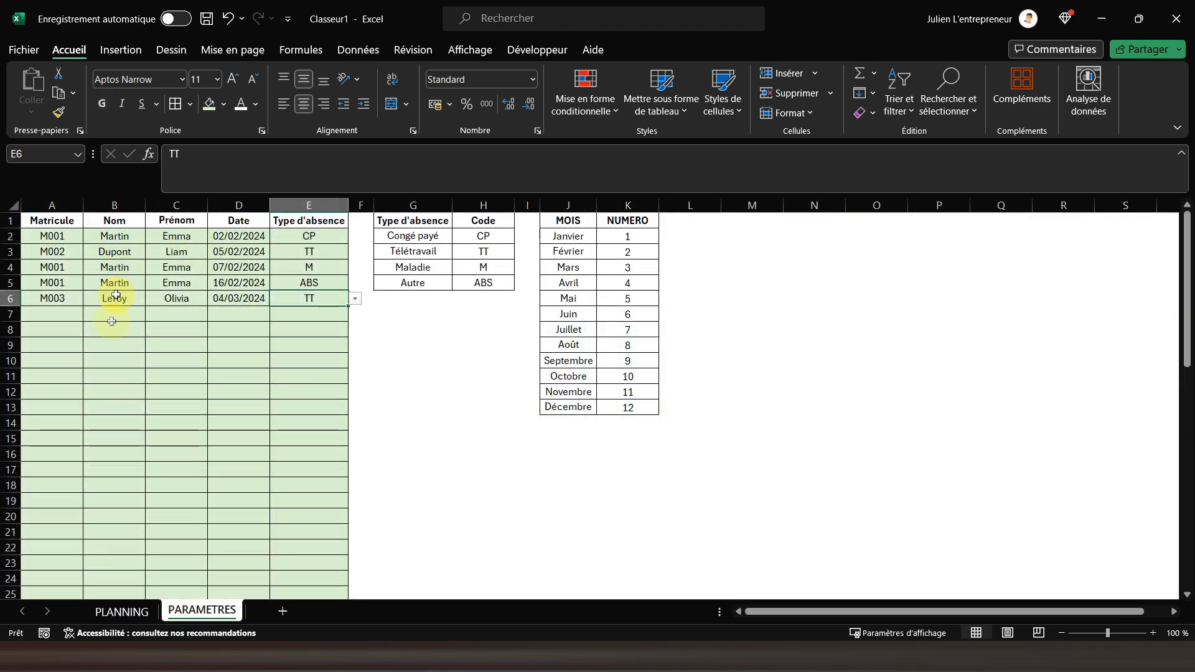
# Set the month on the PLANNING sheet to Février
pyautogui.click(147, 608)
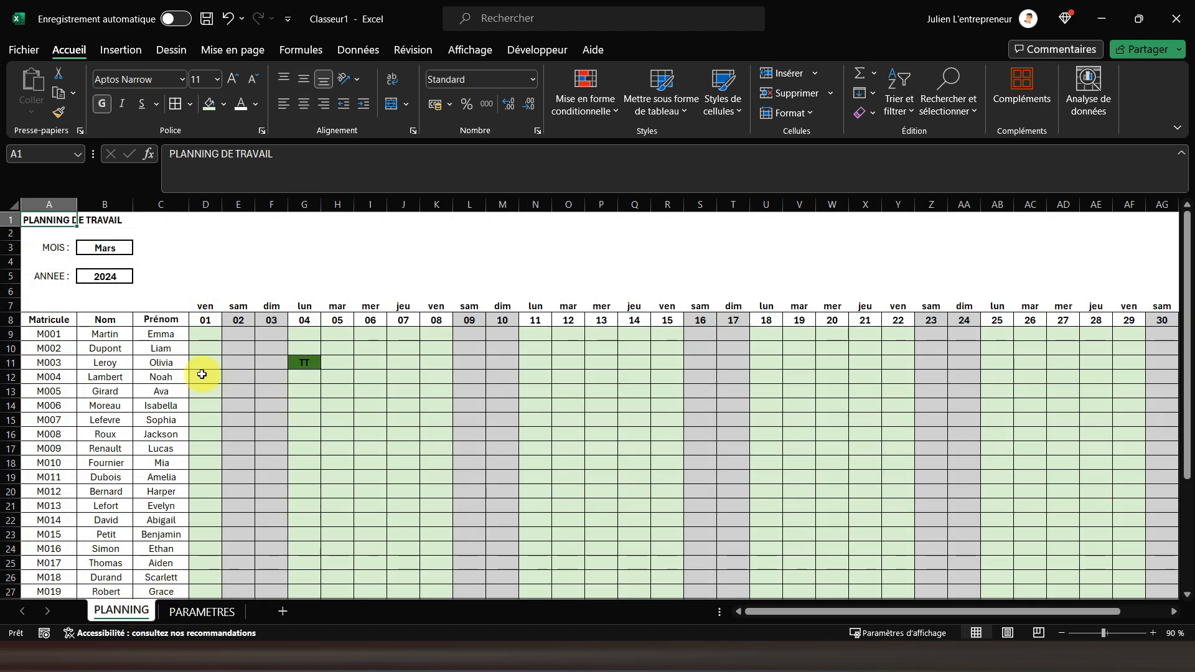
pyautogui.click(106, 248)
pyautogui.click(135, 247)
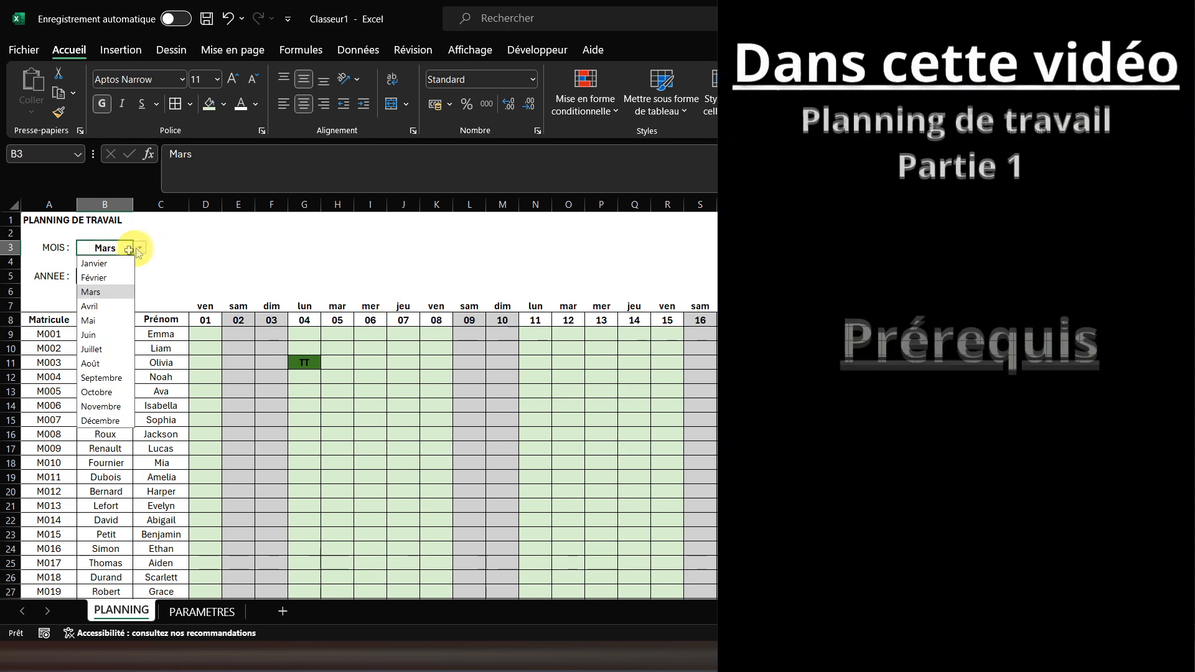
pyautogui.click(99, 277)
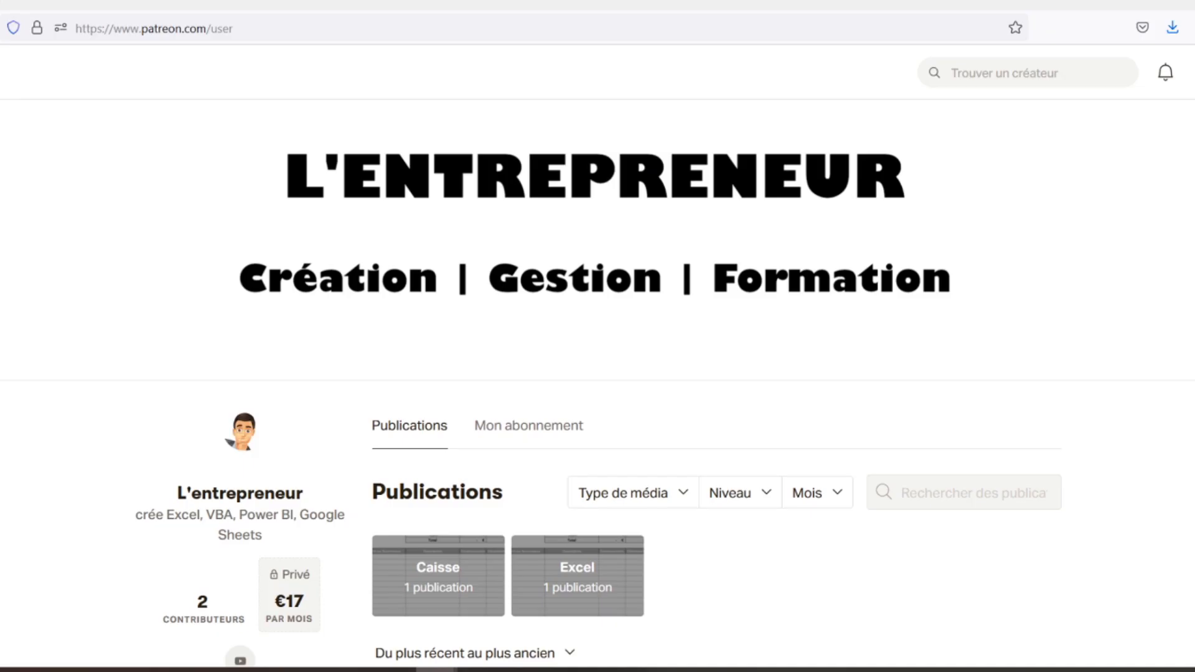
# Look through the publications on the L'entrepreneur Patreon page in the browser, including the Feuilles de caisse post and its attached file
pyautogui.scroll(-3, 597, 374)
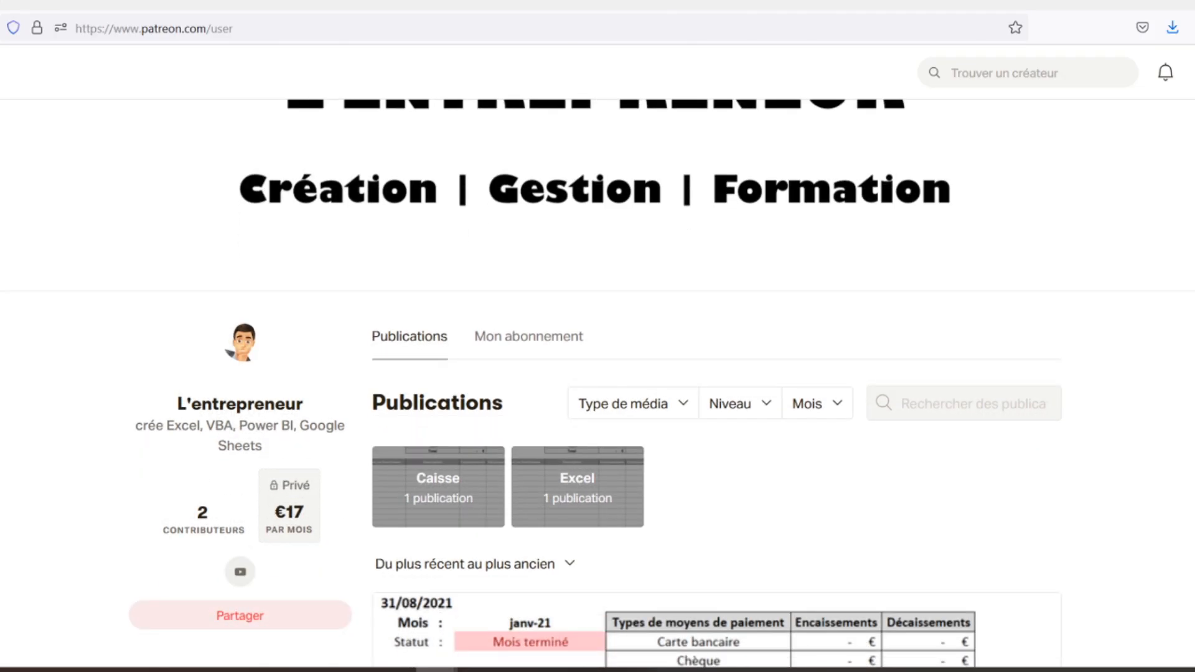
pyautogui.scroll(-2, 597, 374)
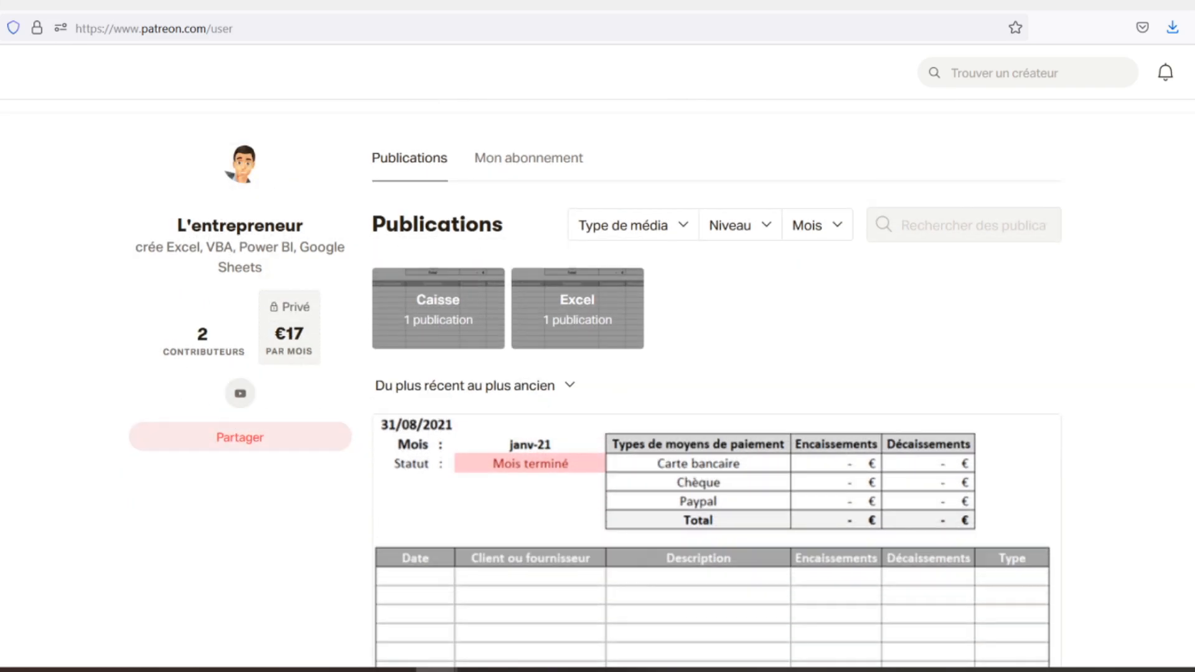
pyautogui.scroll(-2, 597, 373)
pyautogui.scroll(-2, 597, 373)
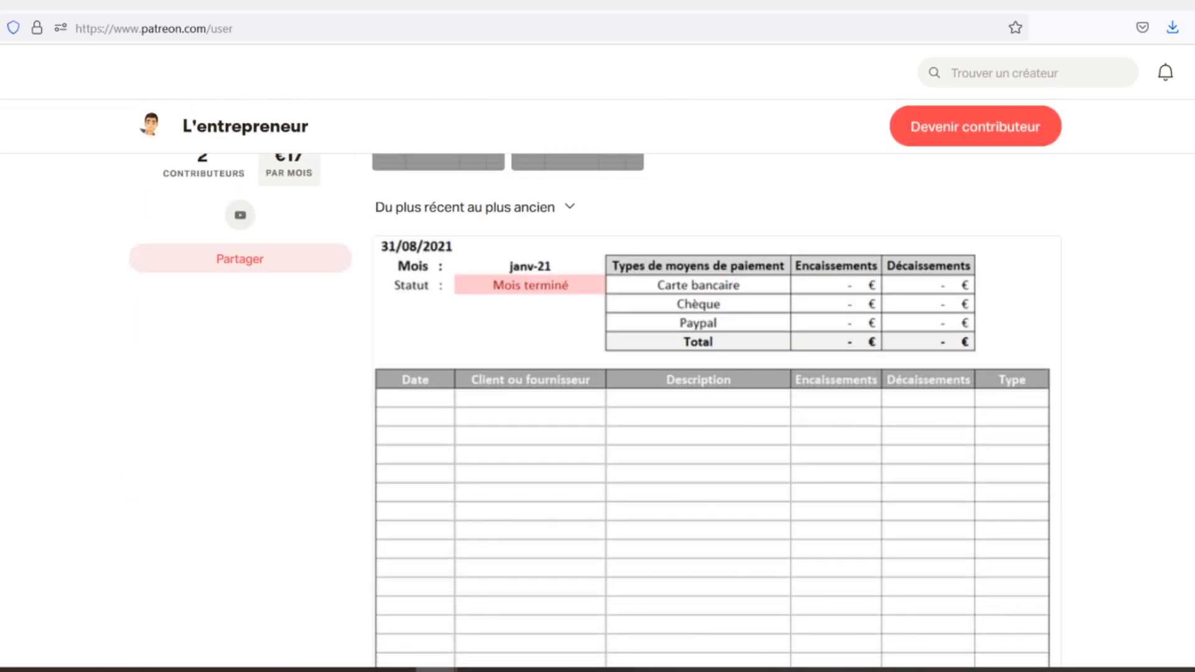
pyautogui.scroll(-2, 597, 373)
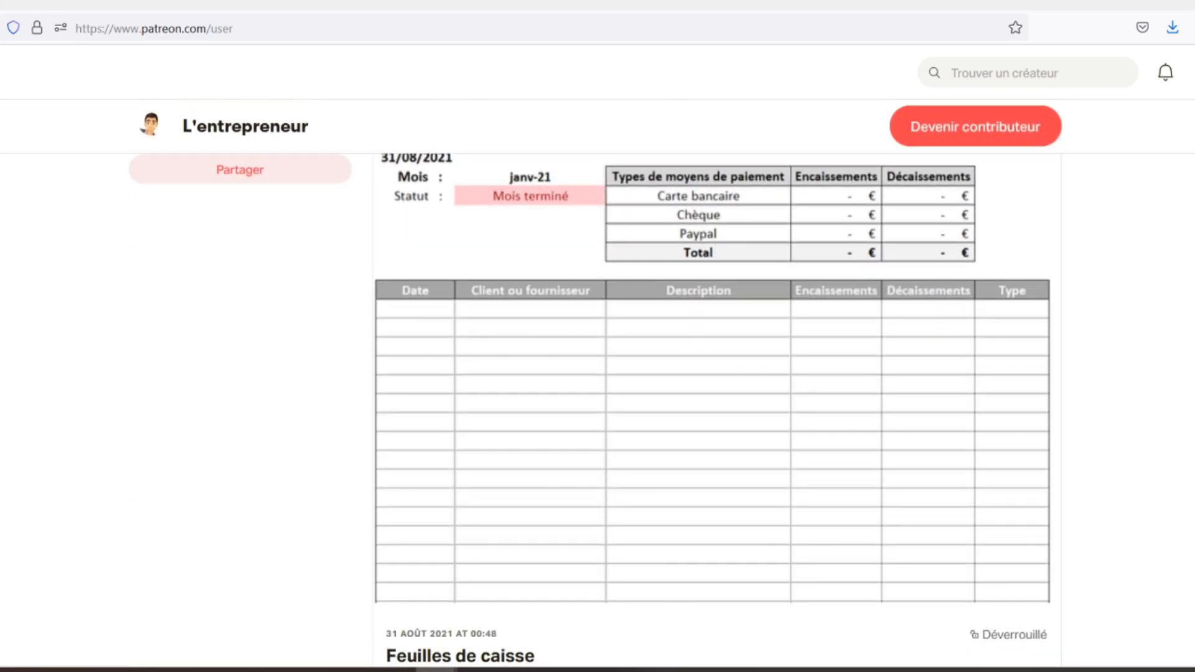
pyautogui.scroll(-2, 597, 374)
pyautogui.scroll(-2, 598, 373)
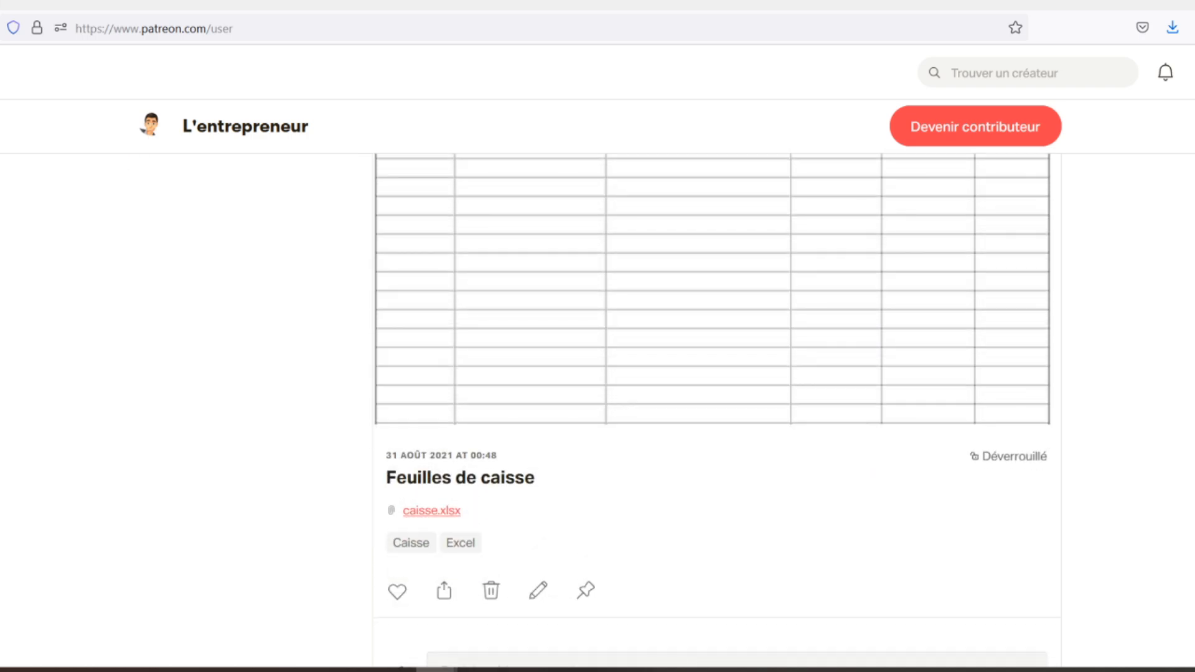
pyautogui.scroll(-2, 597, 374)
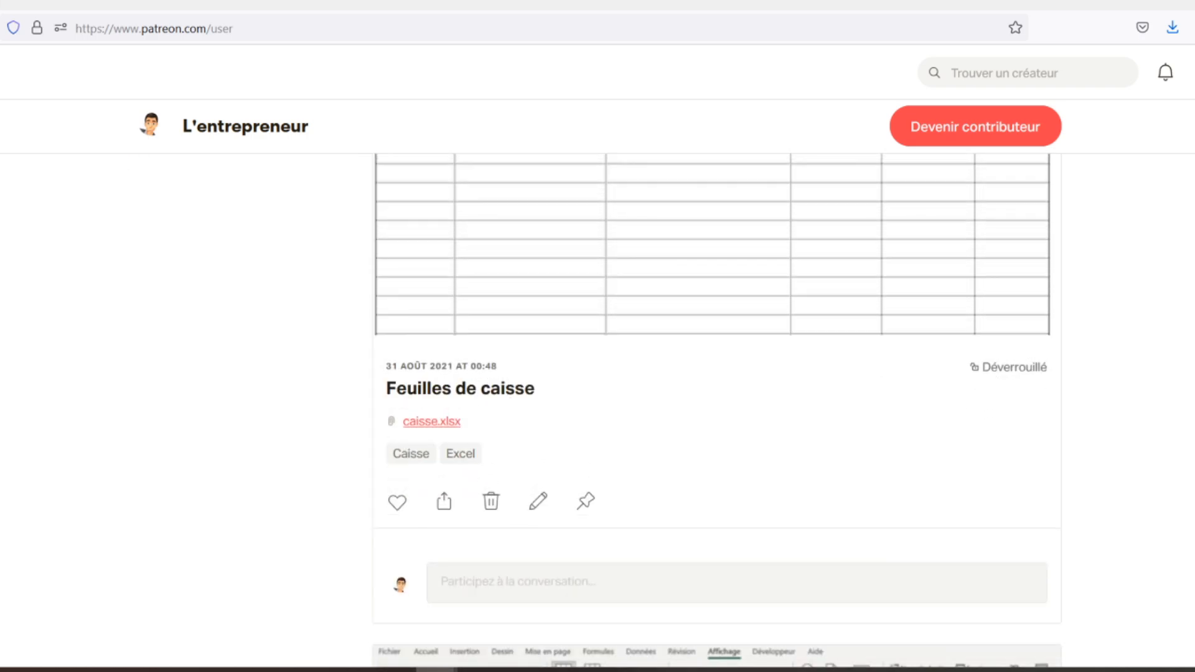
pyautogui.scroll(-2, 597, 374)
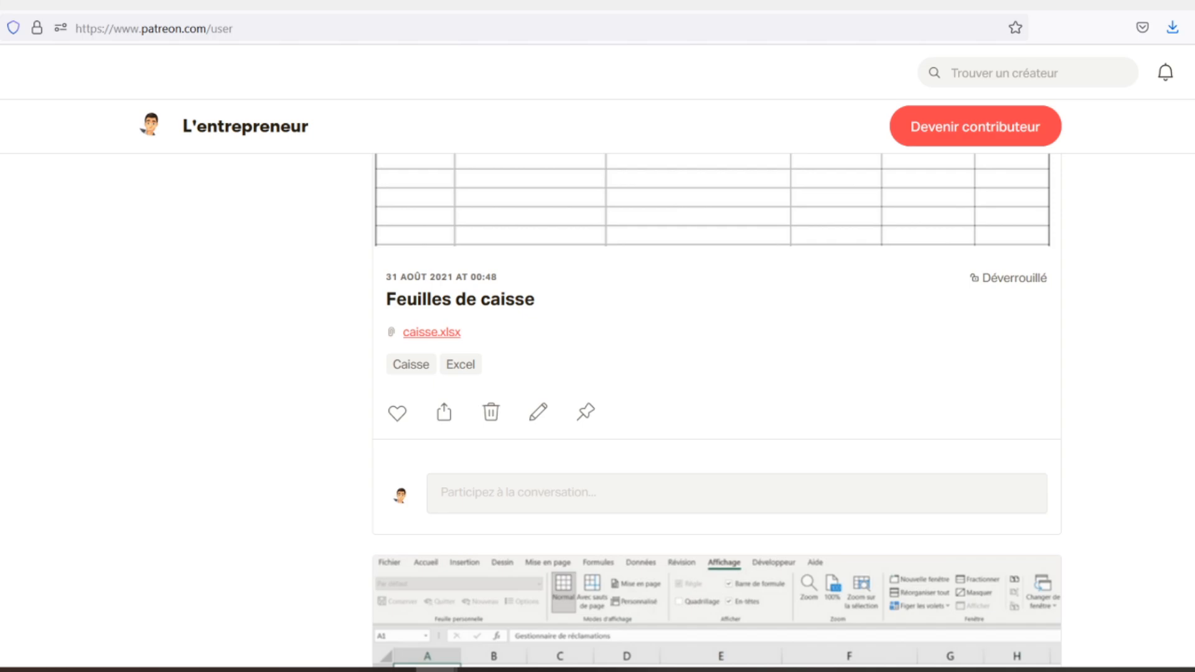
pyautogui.scroll(-2, 597, 373)
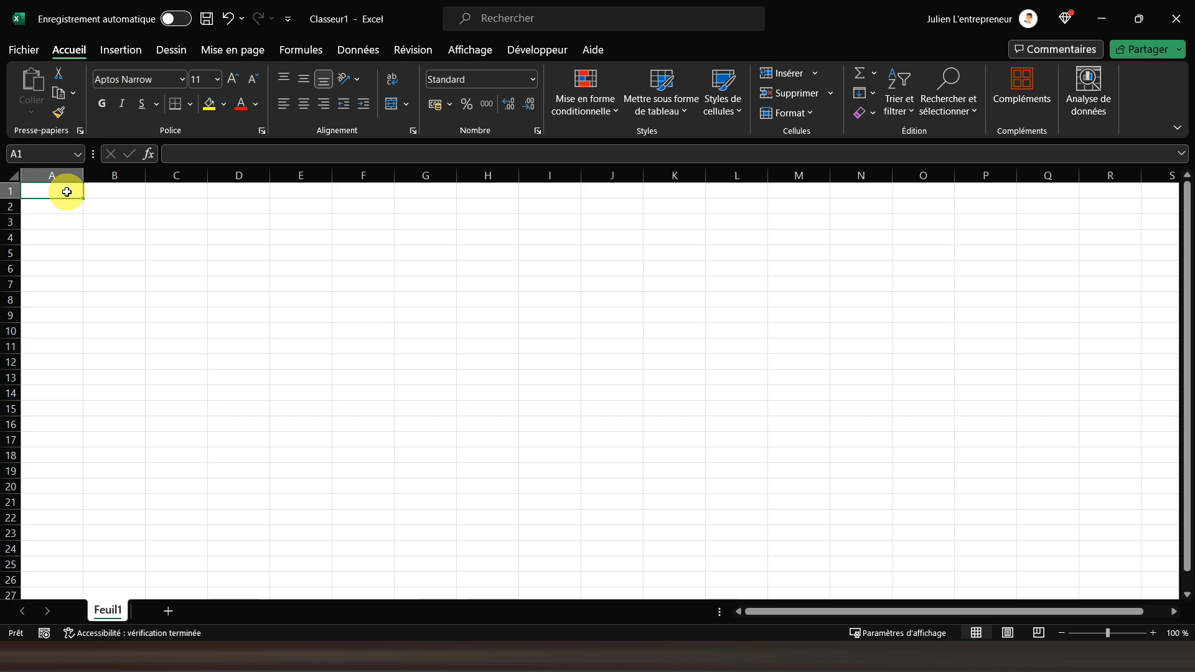
# Enter the title PLANNING DE TRAVAIL in cell A1 of the blank Excel workbook and make it bold
pyautogui.write('PLANNIN')
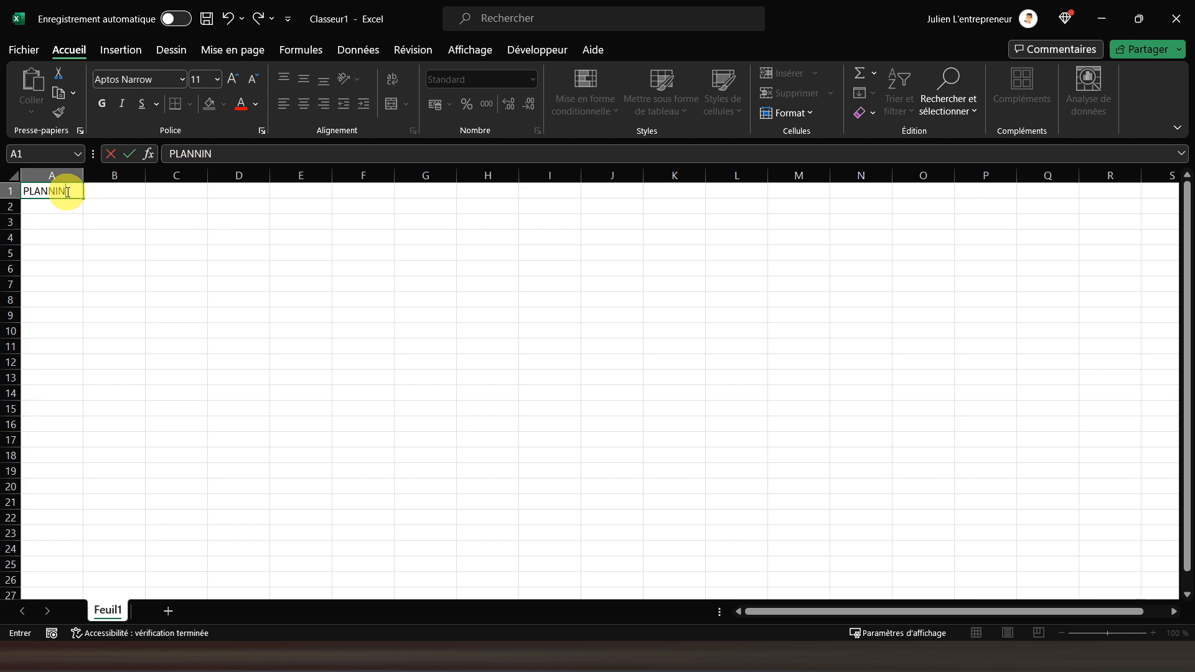
pyautogui.write('G DE TRAVAIL')
pyautogui.press('Return')
pyautogui.click(67, 192)
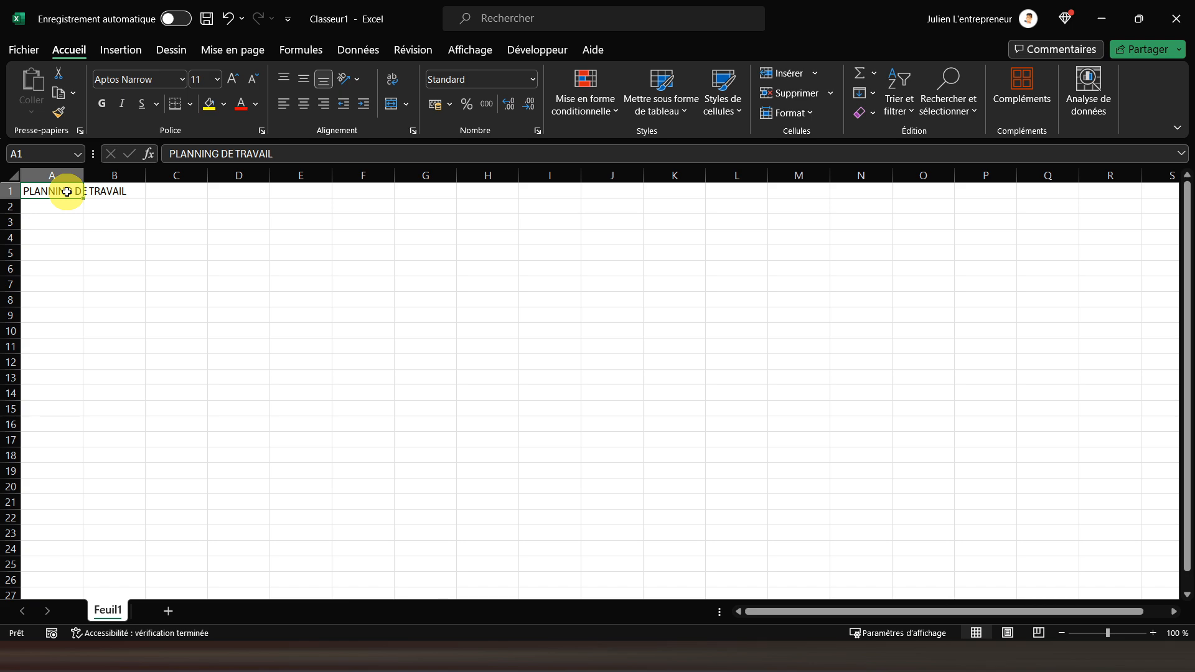
pyautogui.click(102, 104)
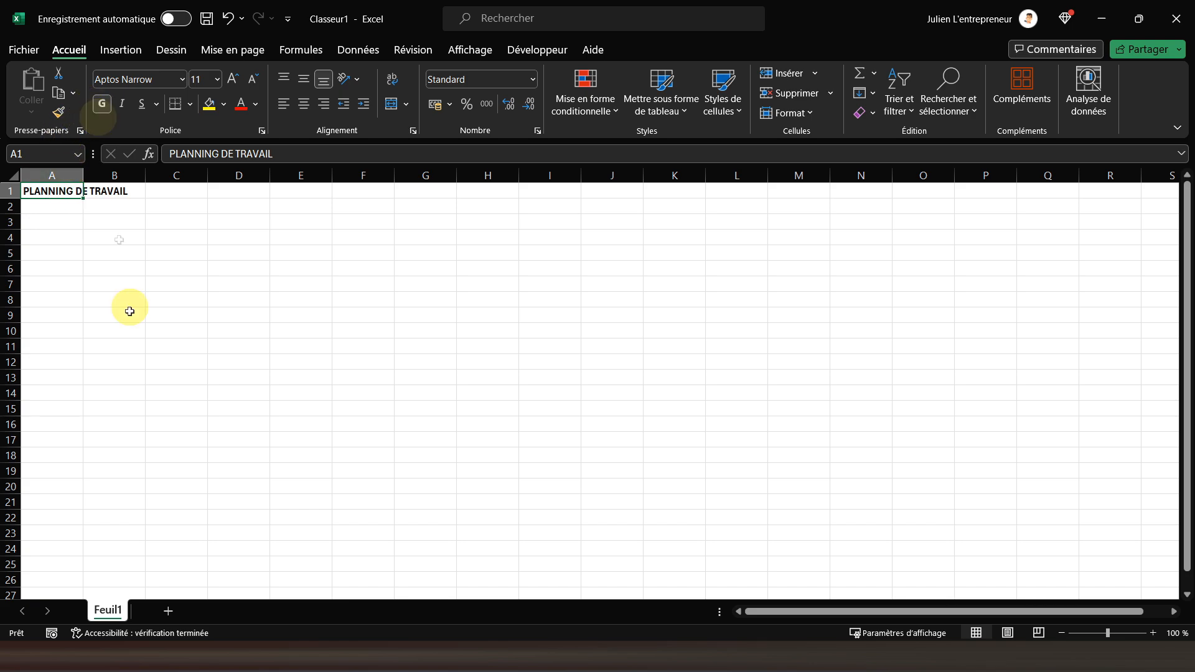
# Rename the sheet Feuil1 as PLANNING
pyautogui.doubleClick(114, 613)
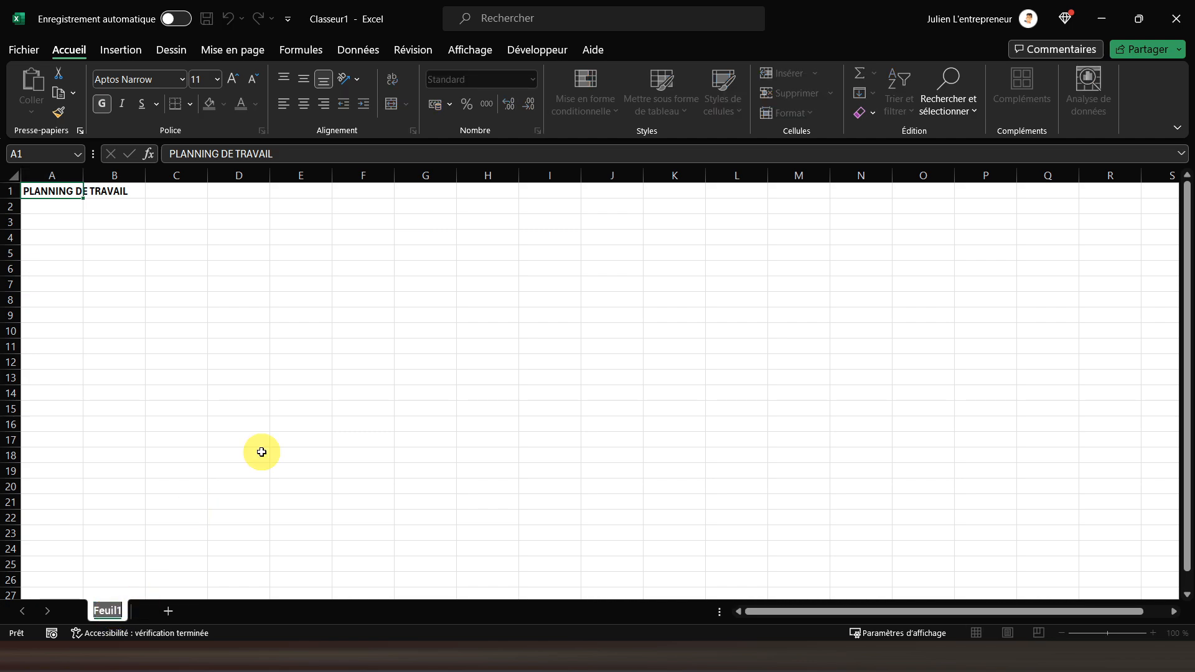
pyautogui.write('PLA')
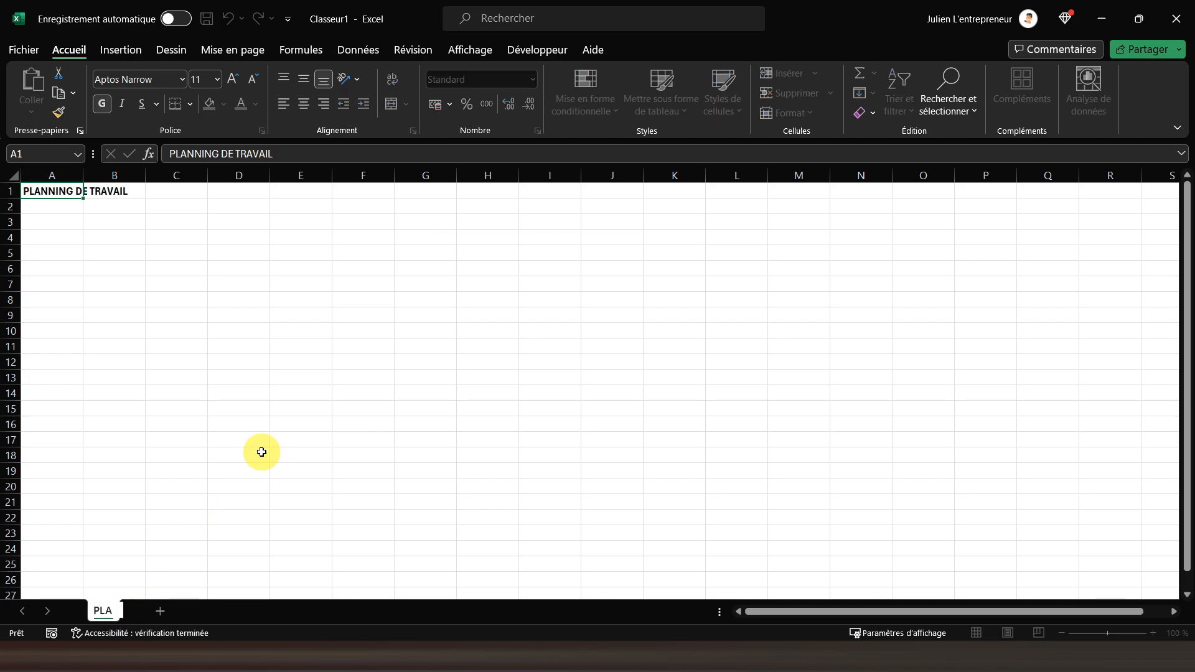
pyautogui.write('NNING')
pyautogui.press('Return')
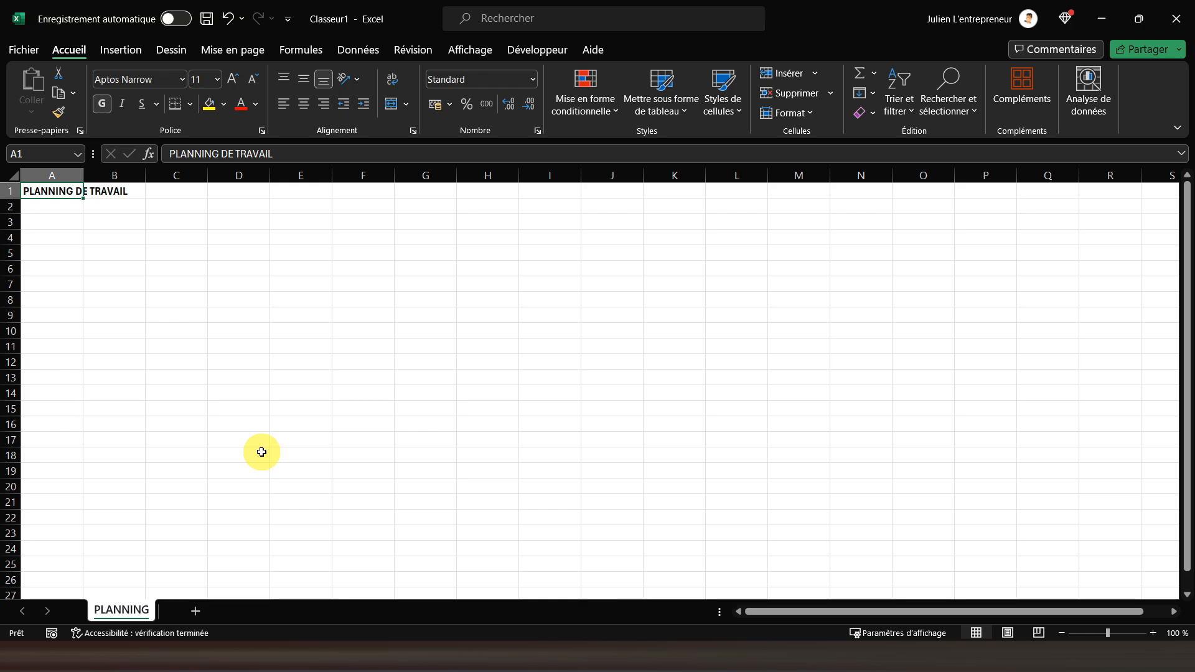
# Format cell B3 with thick outside borders, bold text, and horizontal and vertical centering
pyautogui.press('Down')
pyautogui.press('Down')
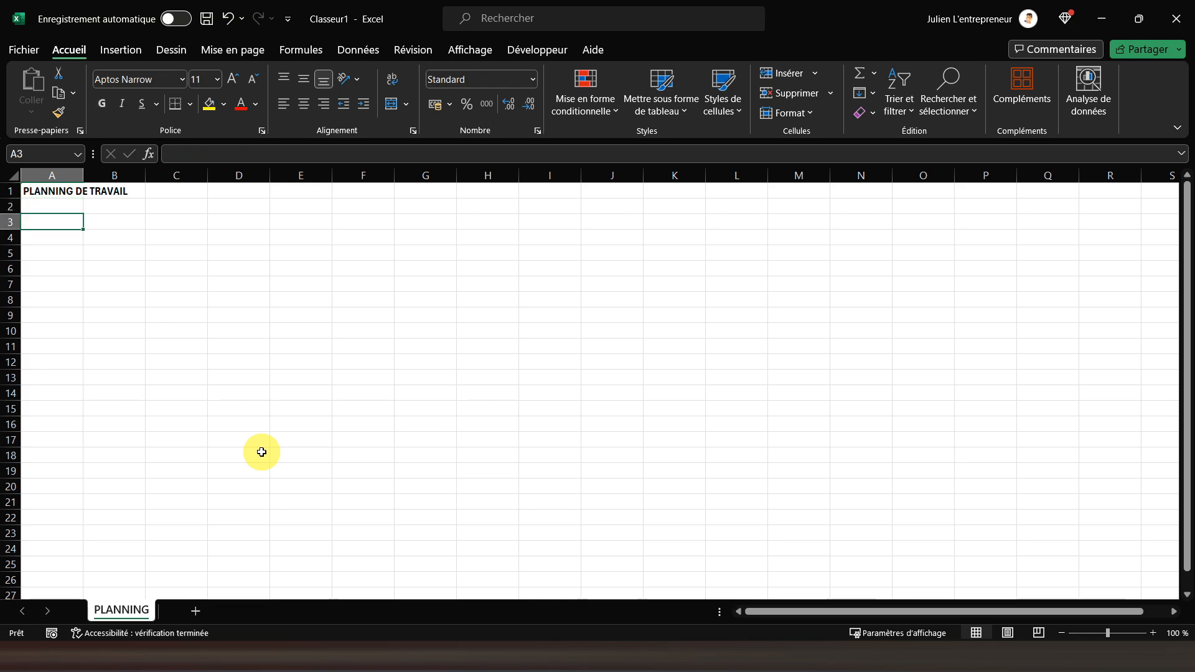
pyautogui.press('Right')
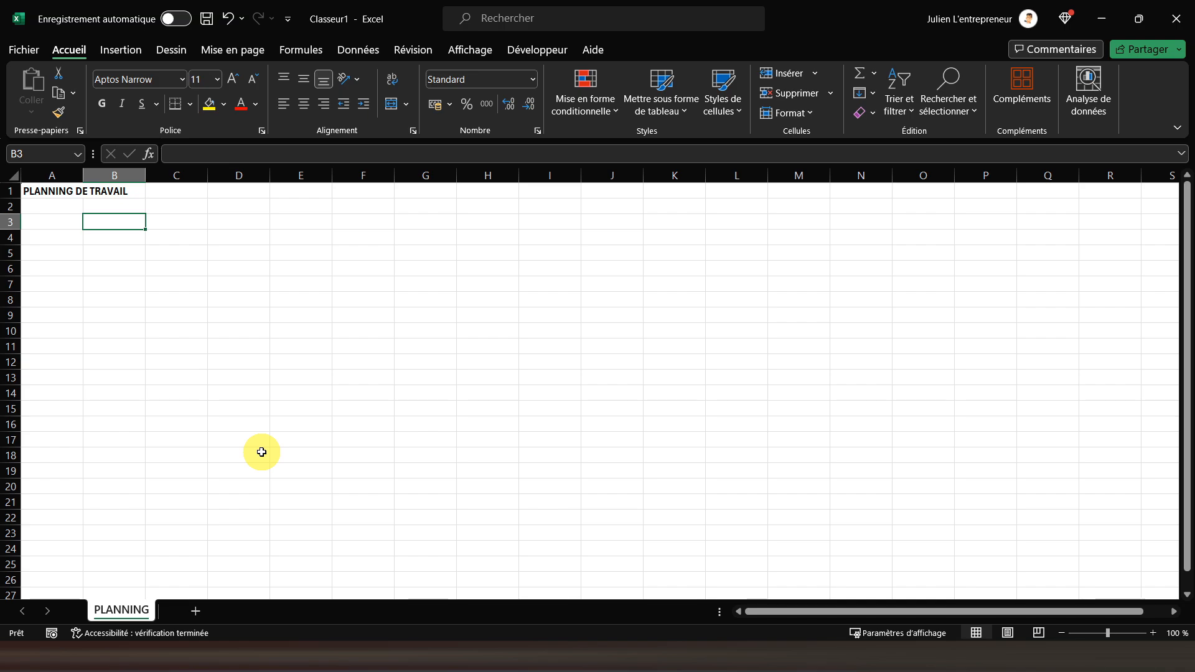
pyautogui.click(190, 105)
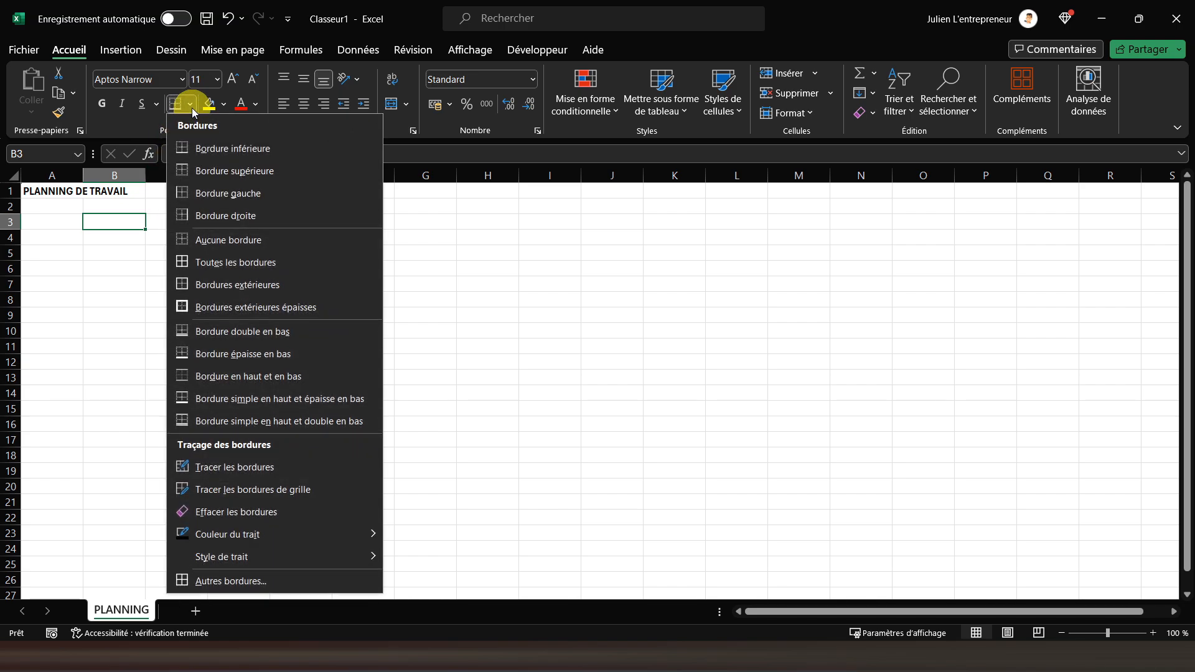
pyautogui.click(214, 307)
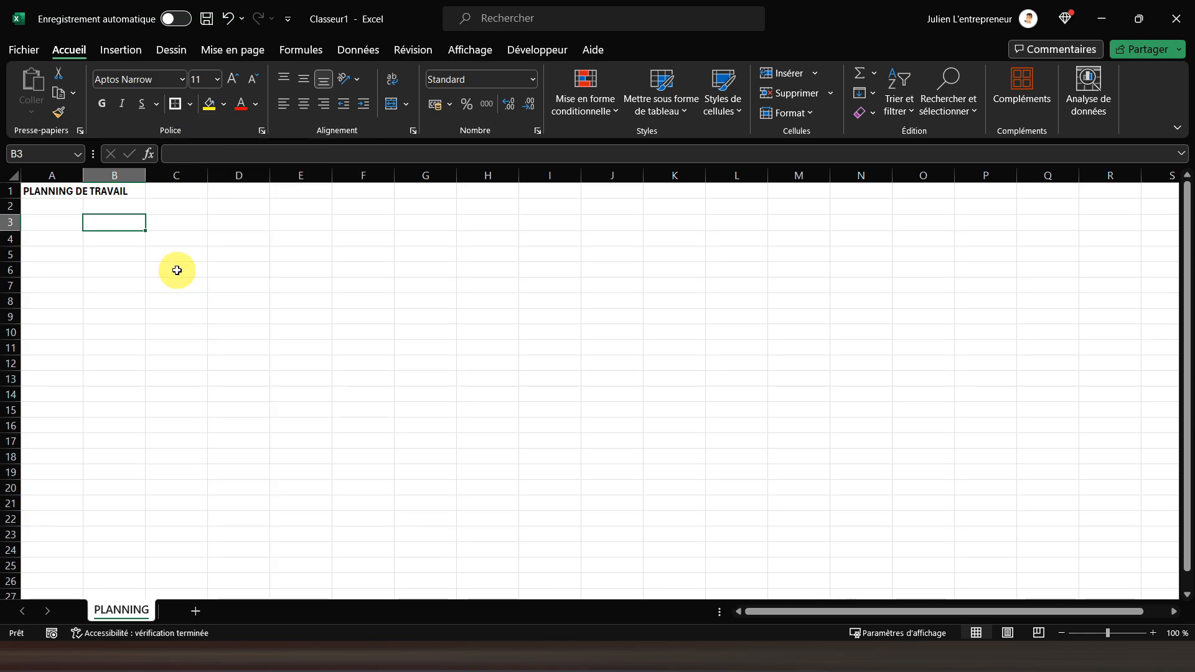
pyautogui.click(101, 104)
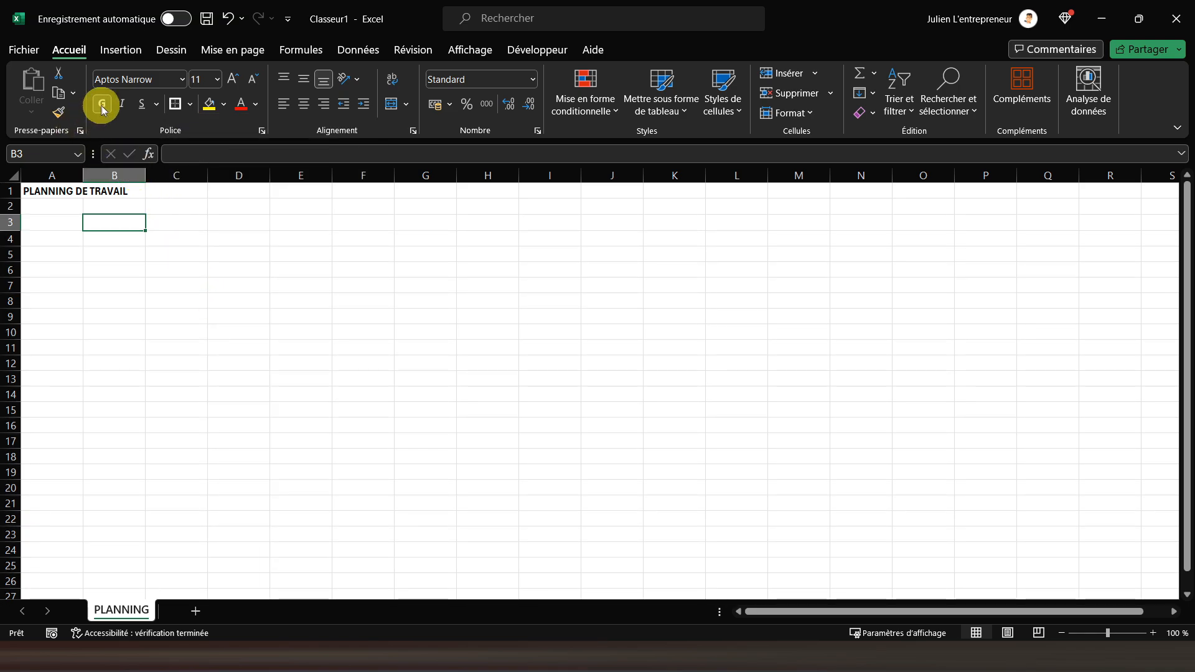
pyautogui.click(305, 107)
pyautogui.click(304, 84)
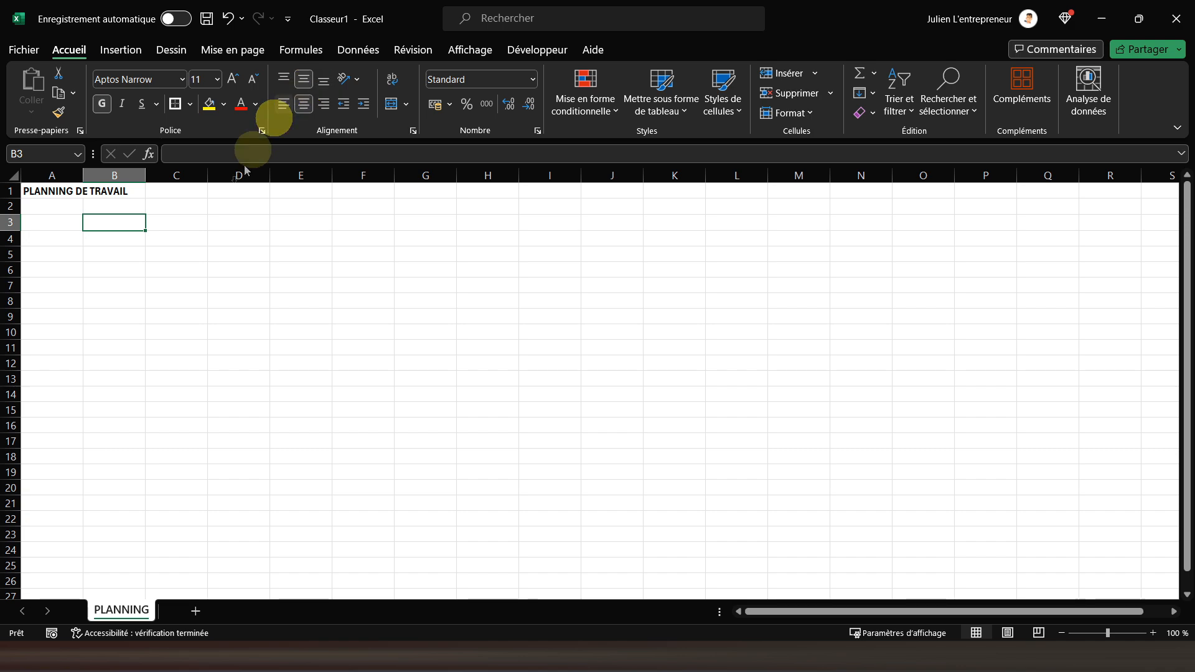
# Enter the label "MOIS : " in cell A3 and align it right
pyautogui.click(70, 223)
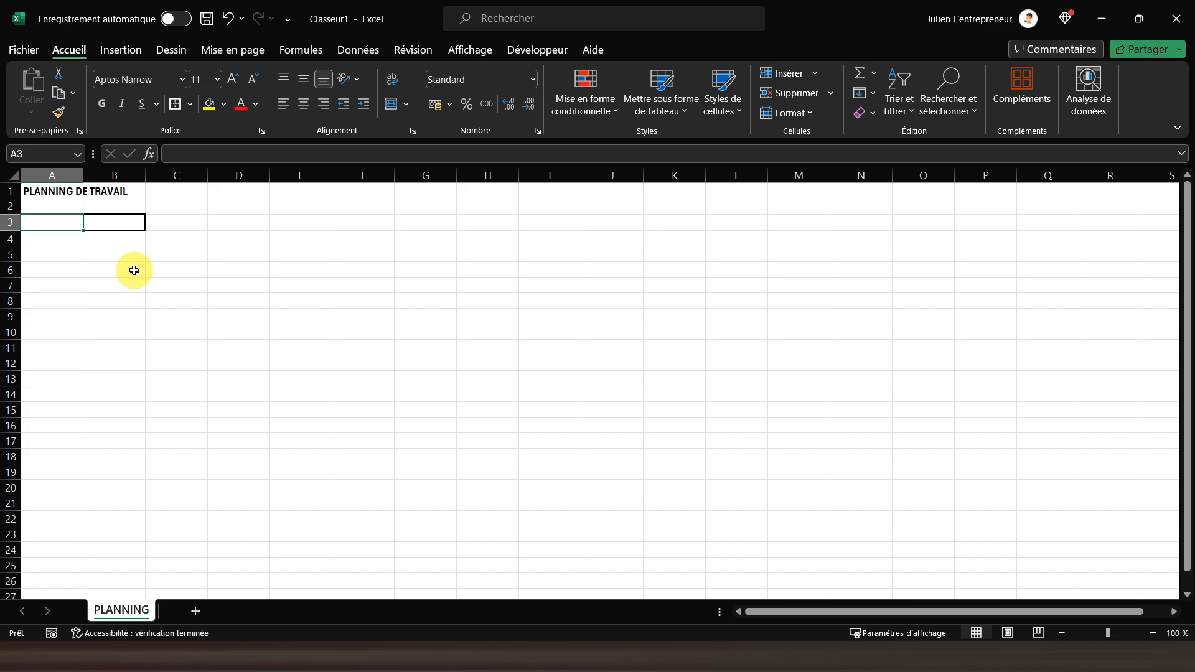
pyautogui.write('MOIS :')
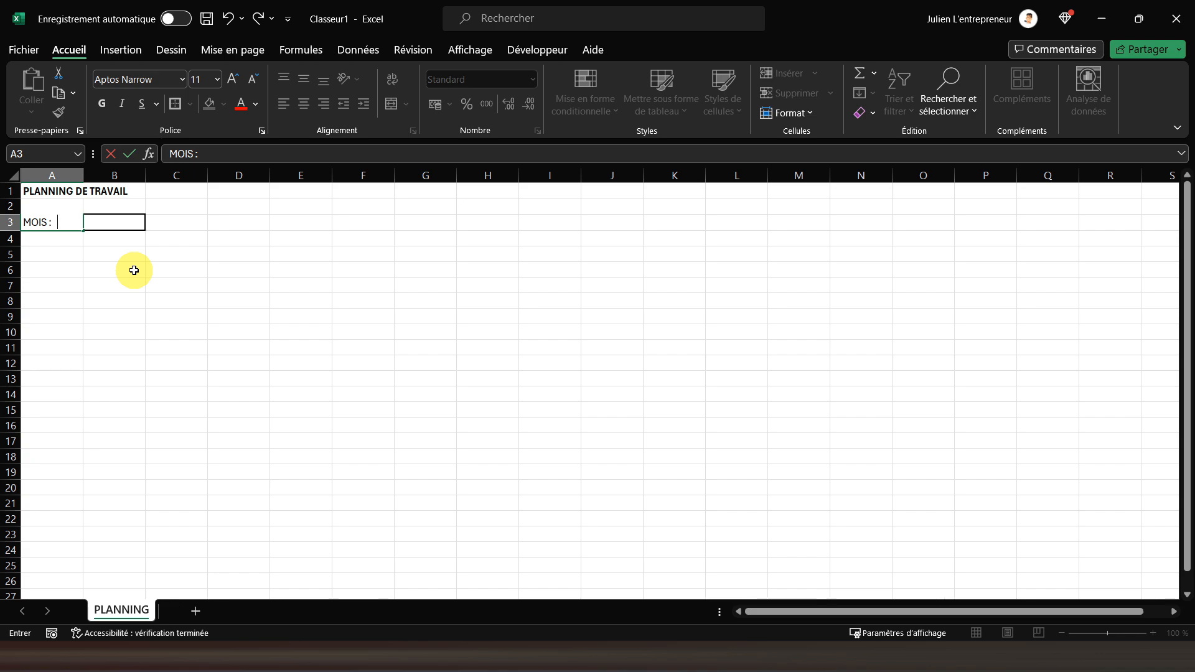
pyautogui.press('Return')
pyautogui.press('Up')
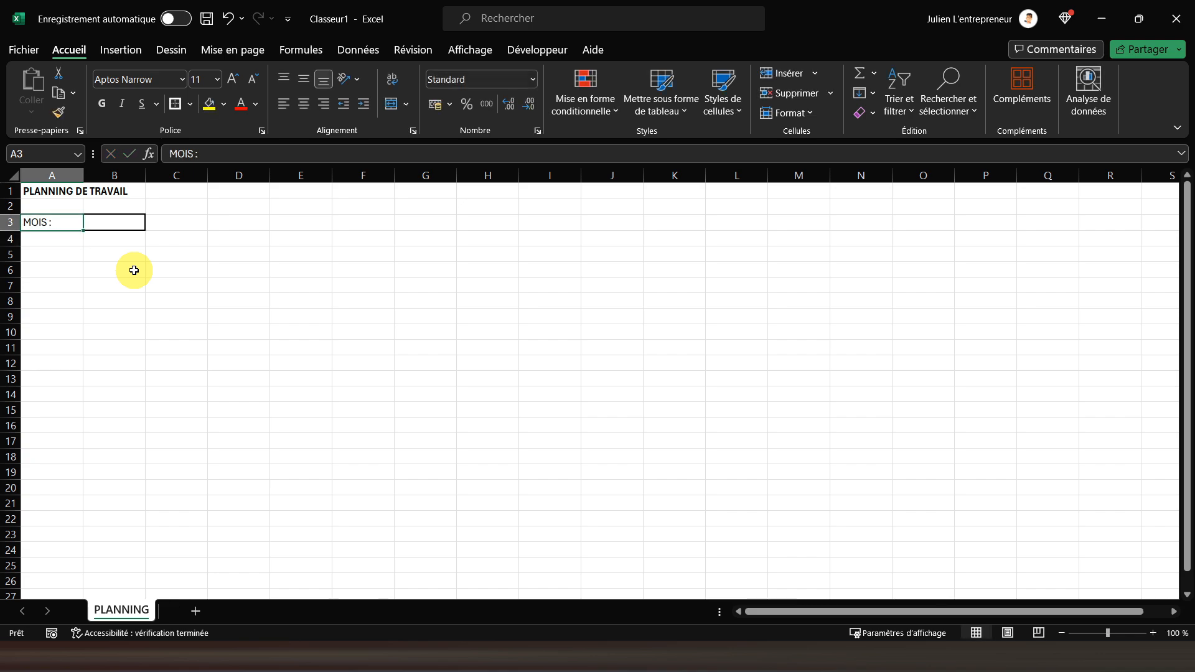
pyautogui.click(331, 101)
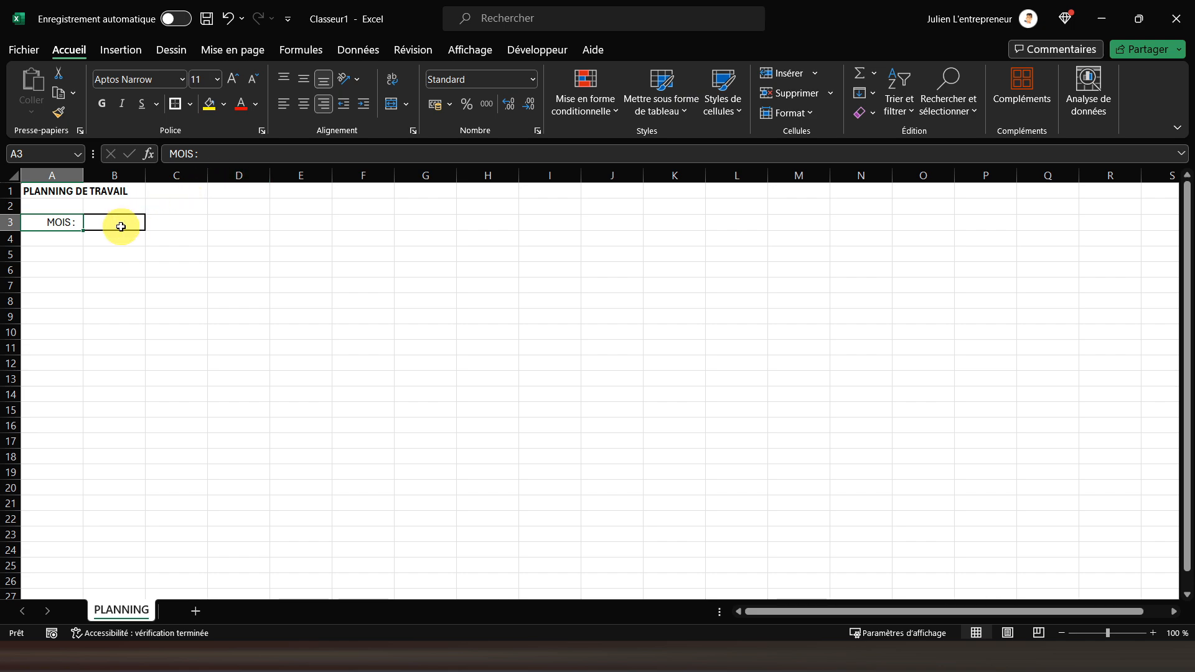
# Enter the label "ANNEE : " in cell A5 and align it right
pyautogui.click(53, 256)
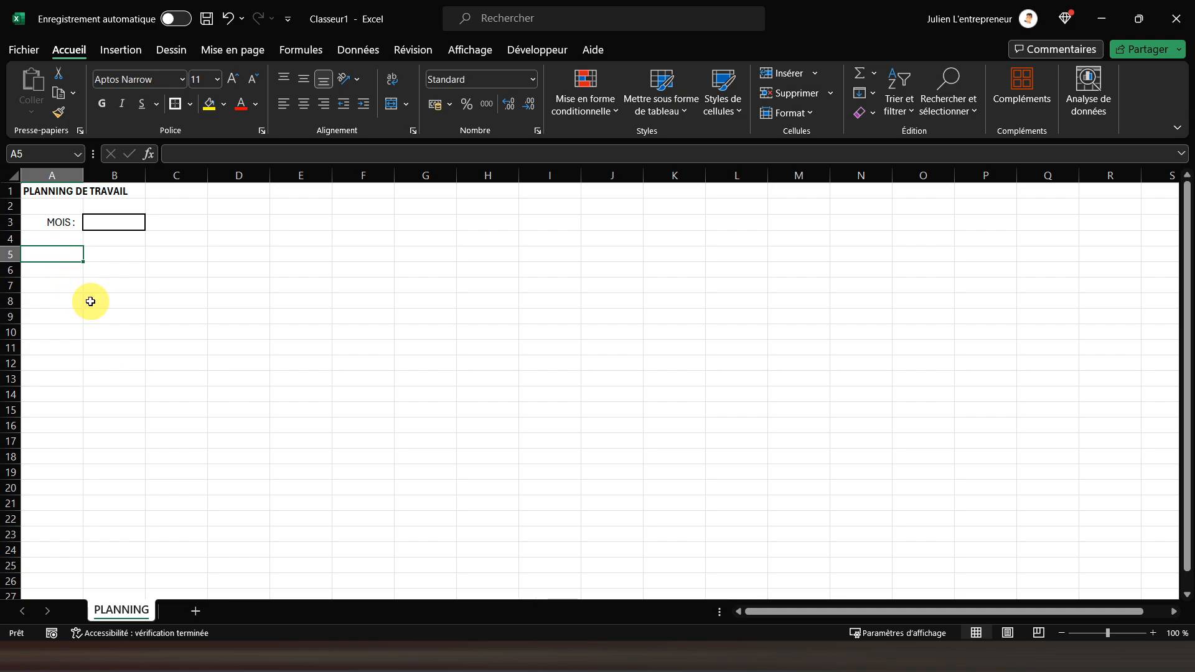
pyautogui.write('ANNEE :')
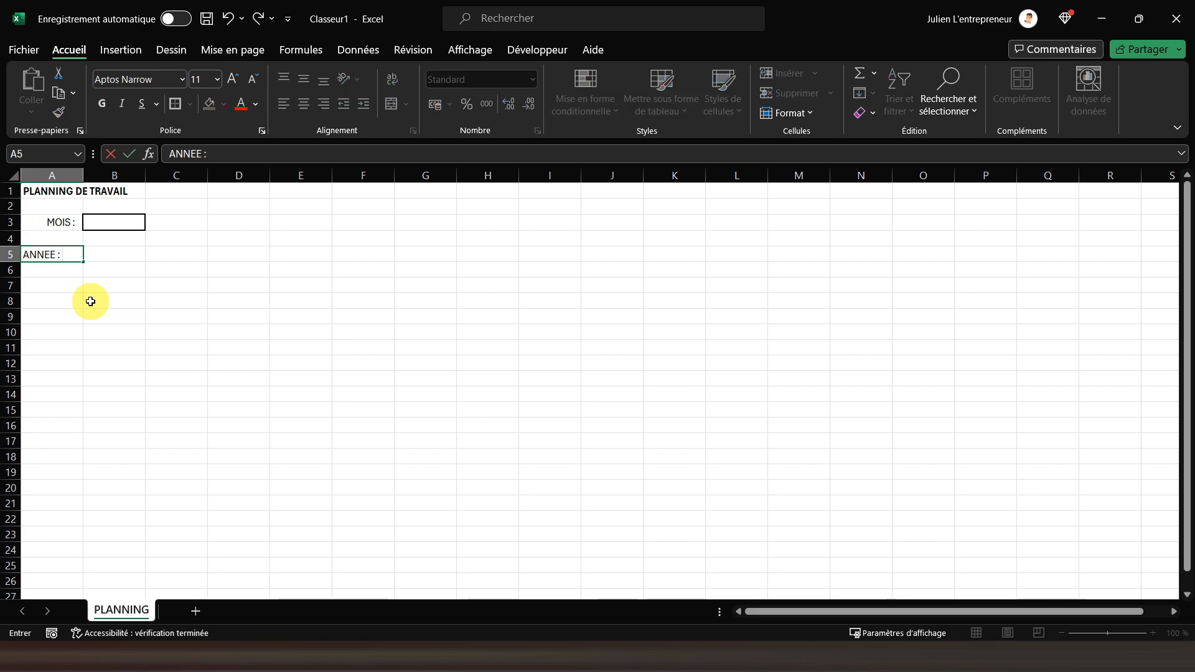
pyautogui.press('Return')
pyautogui.press('Up')
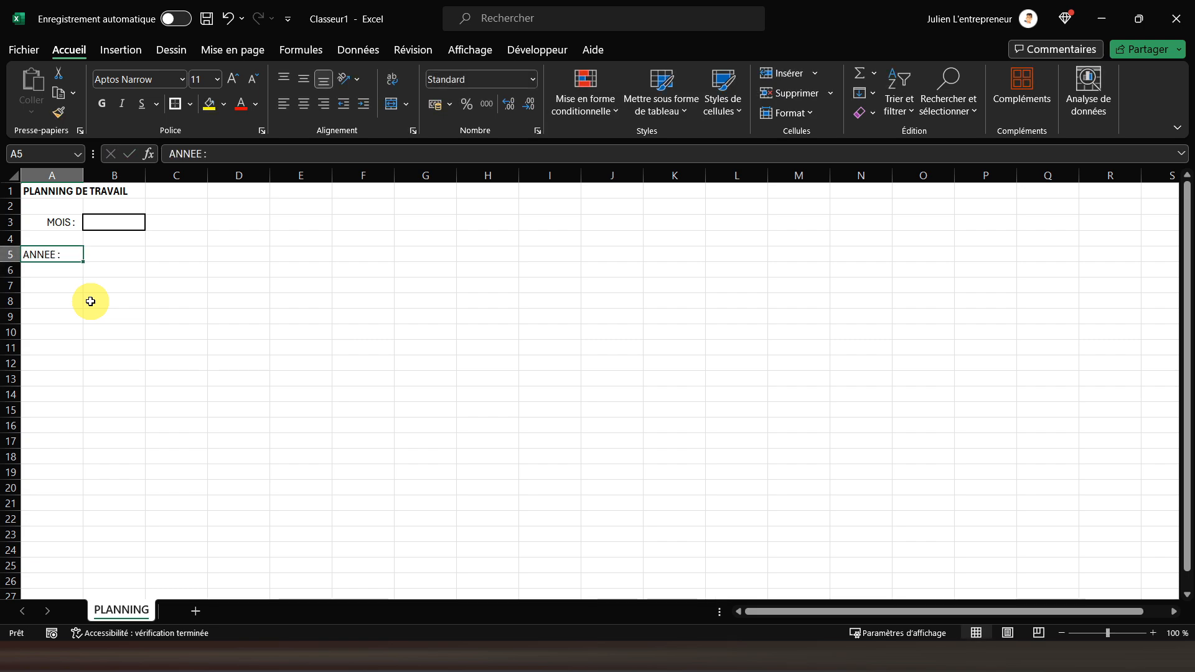
pyautogui.click(324, 103)
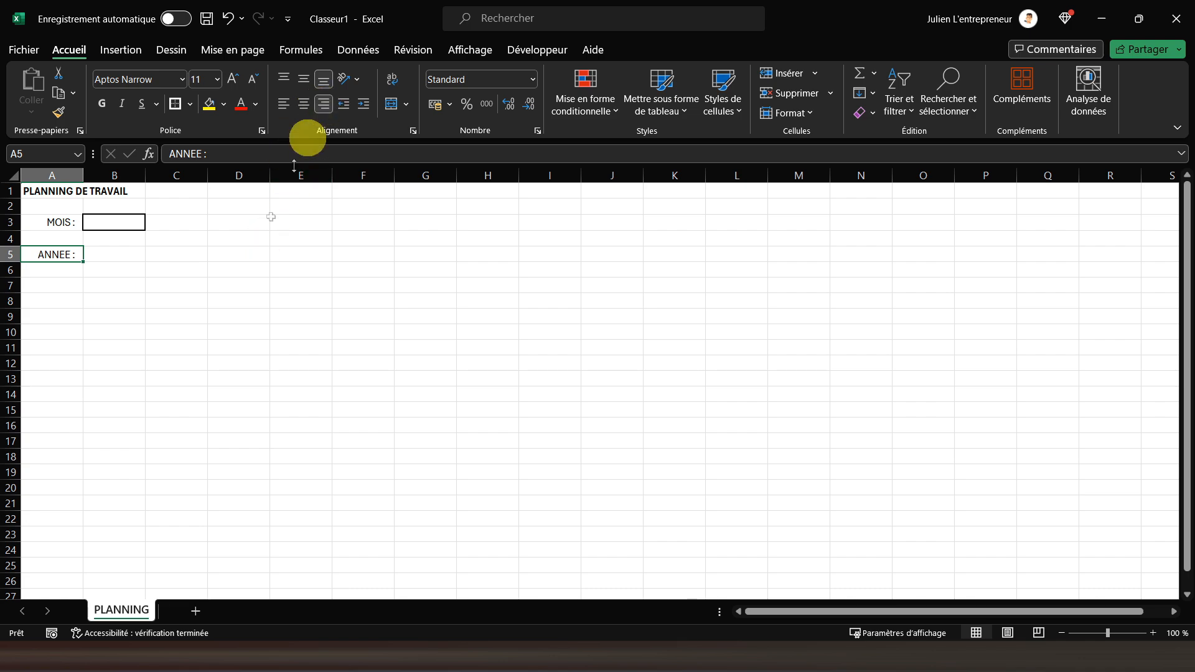
# Format cell B5 with thick outside borders, bold text and horizontal and vertical centering, and enter the year 2024
pyautogui.press('Right')
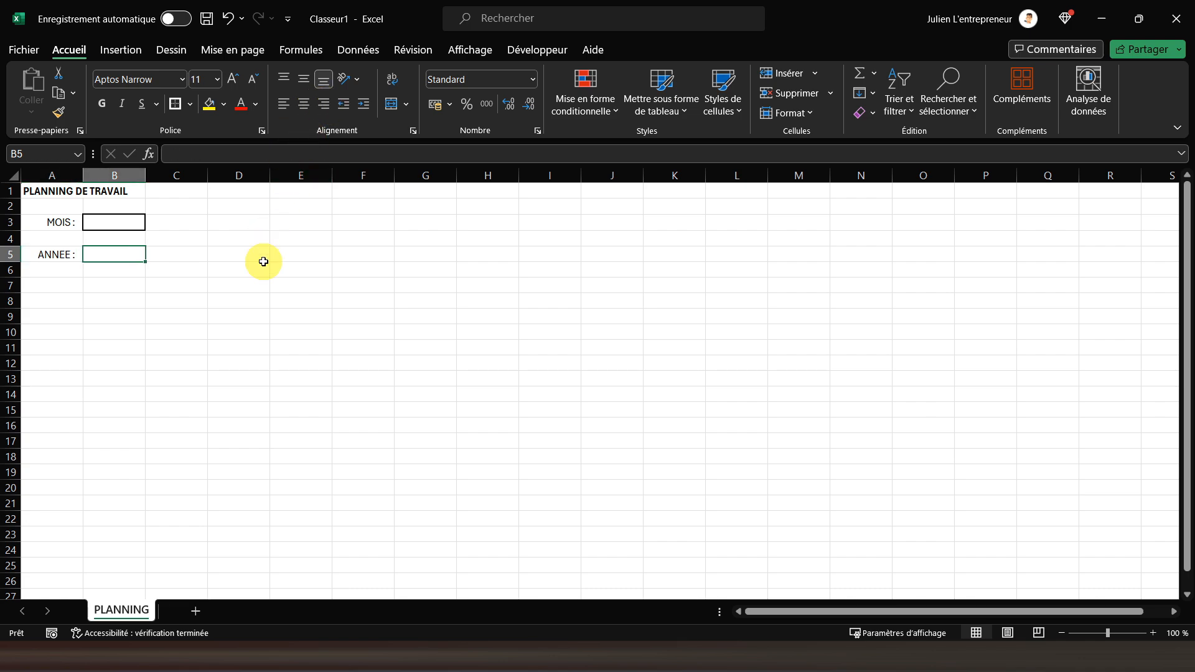
pyautogui.click(175, 104)
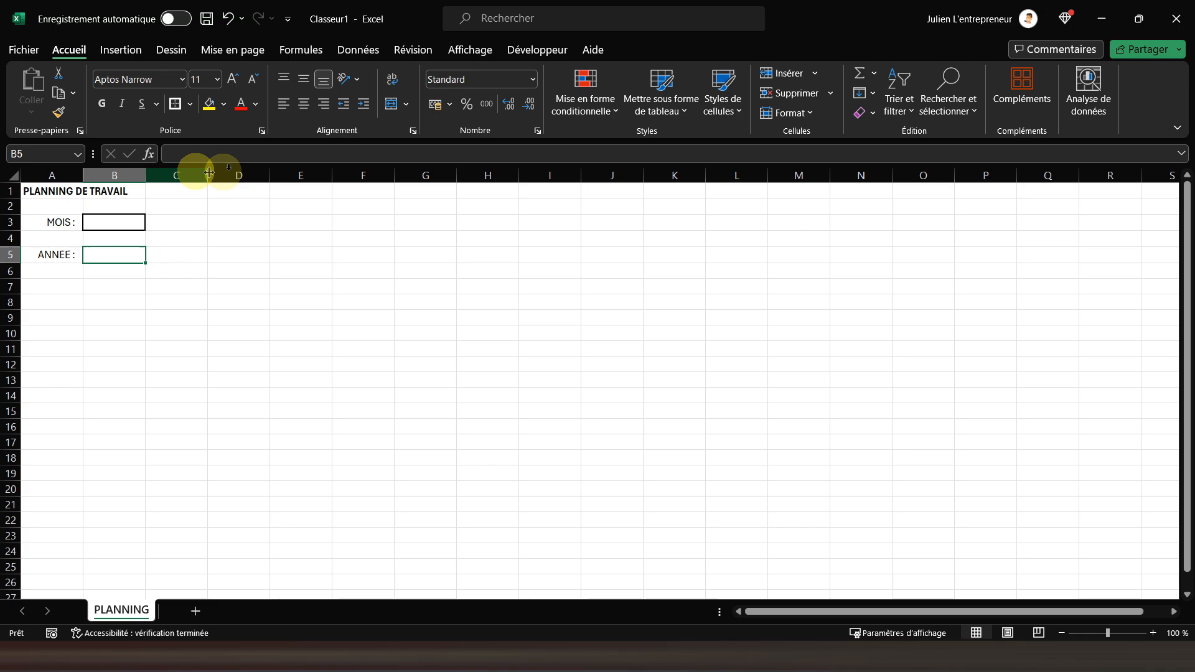
pyautogui.click(102, 104)
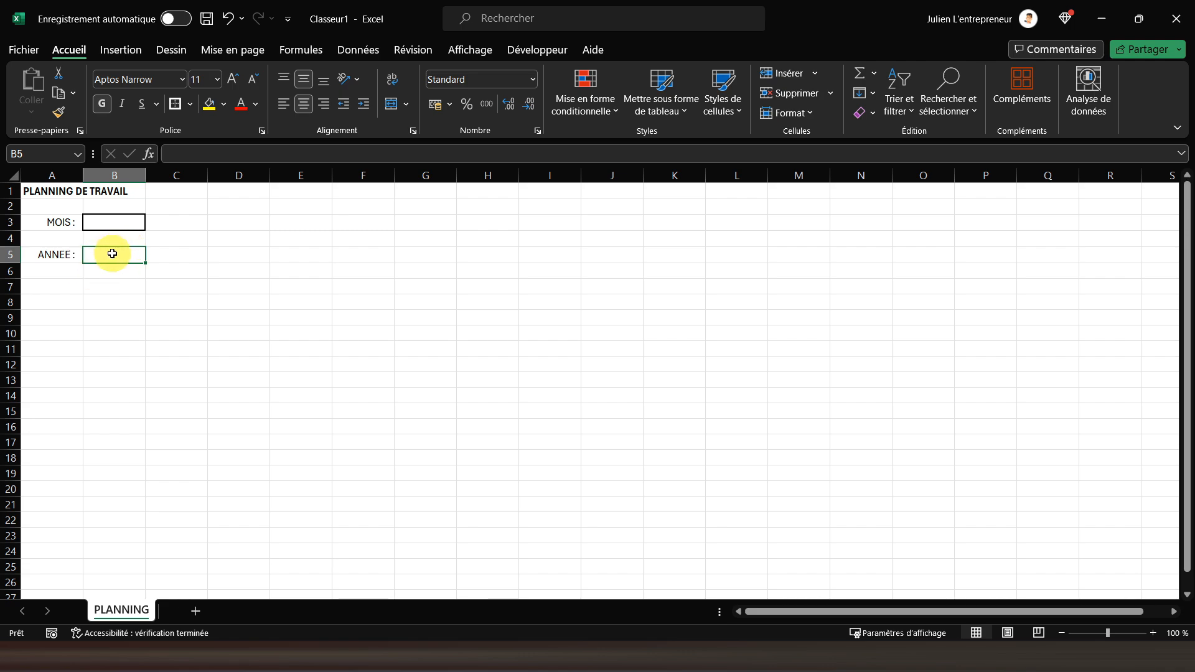
pyautogui.write('2024')
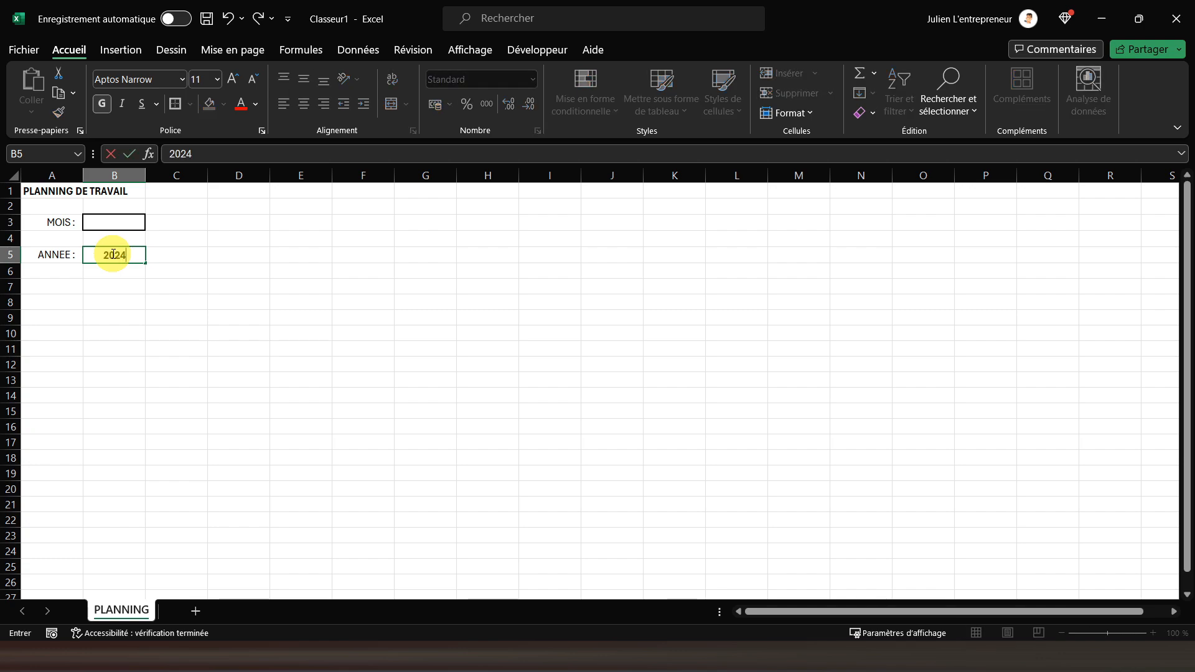
pyautogui.press('Return')
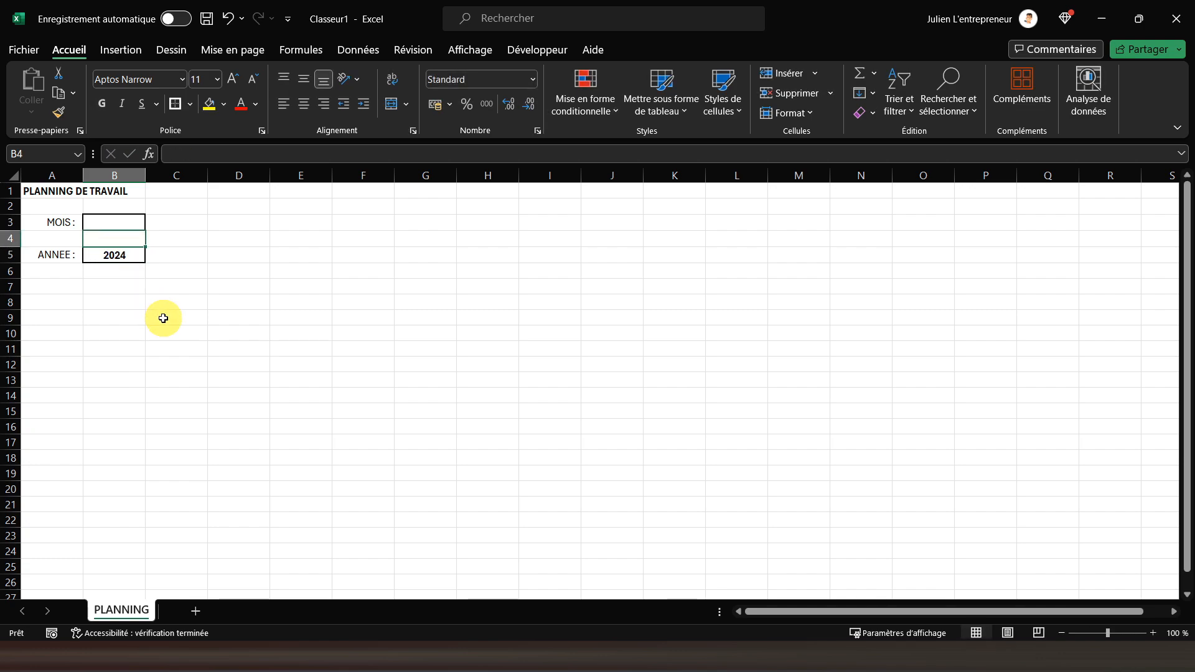
pyautogui.click(106, 222)
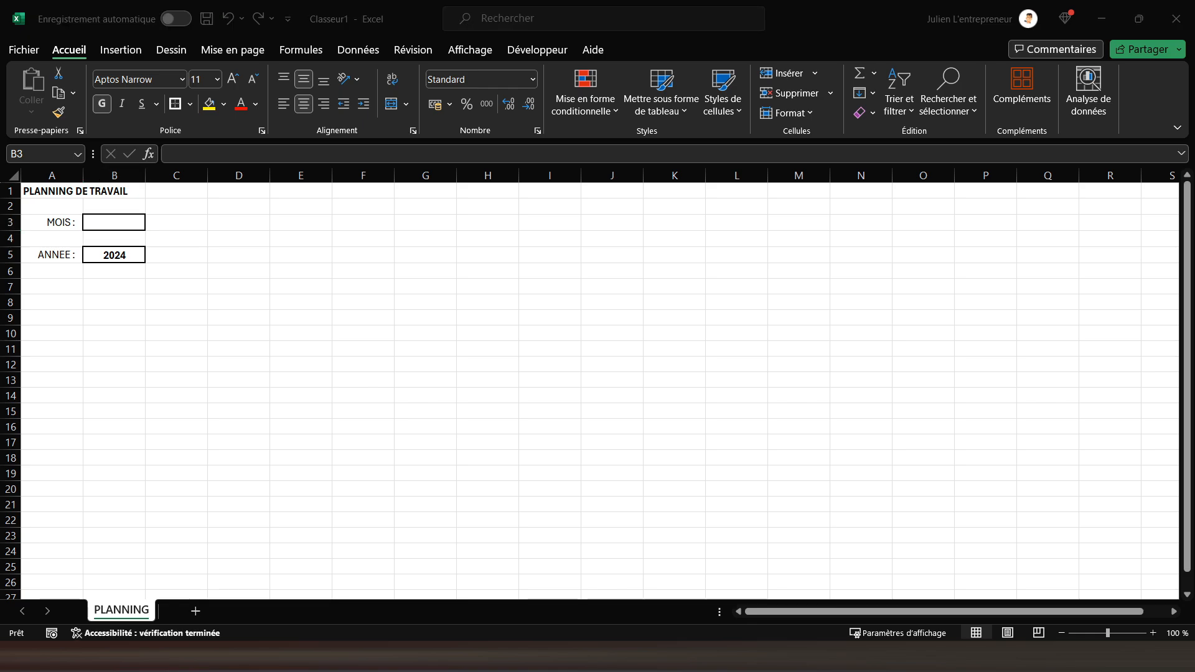
pyautogui.click(169, 418)
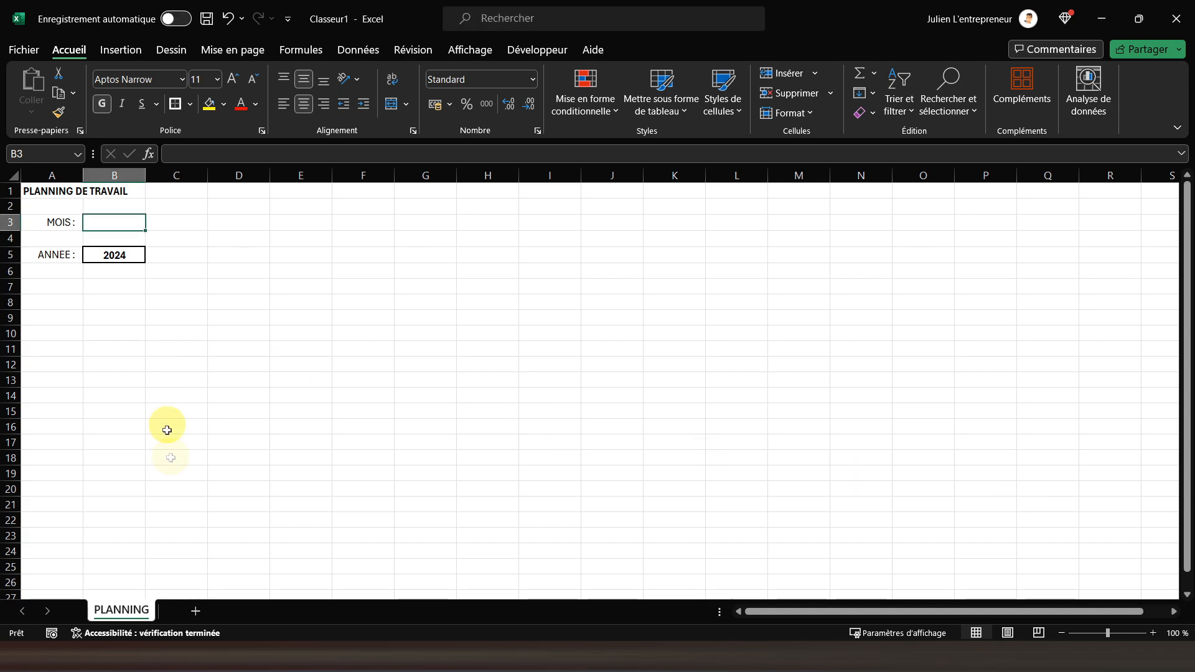
# Add a new sheet to the workbook and name it PARAMETRES
pyautogui.click(194, 610)
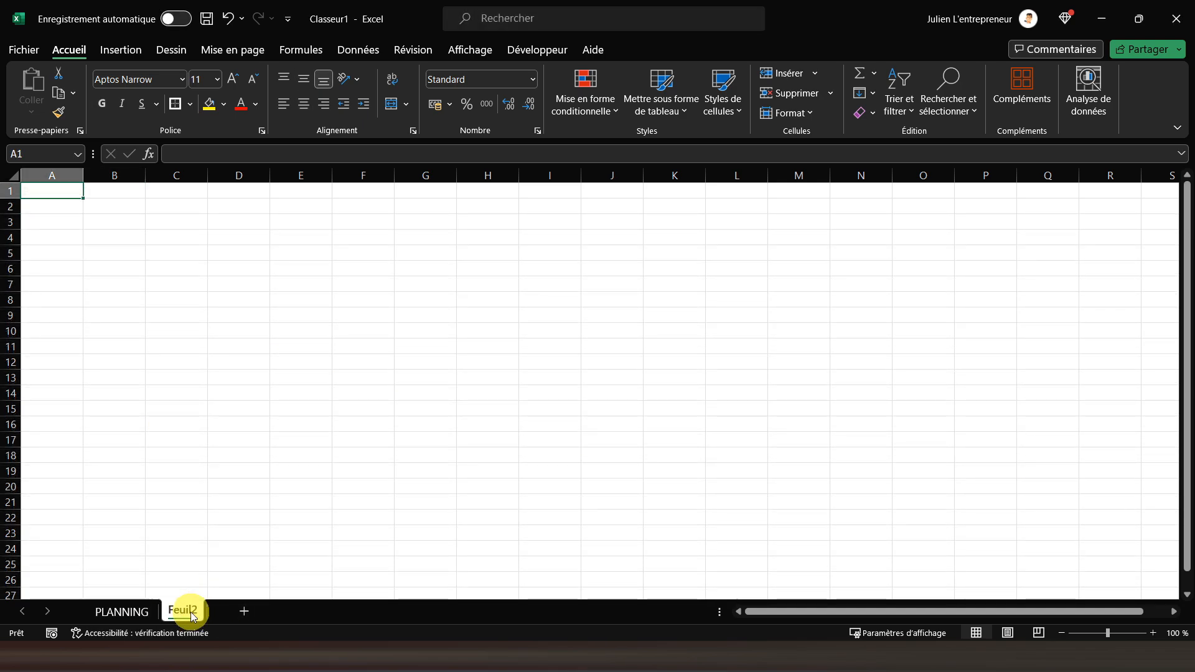
pyautogui.doubleClick(183, 611)
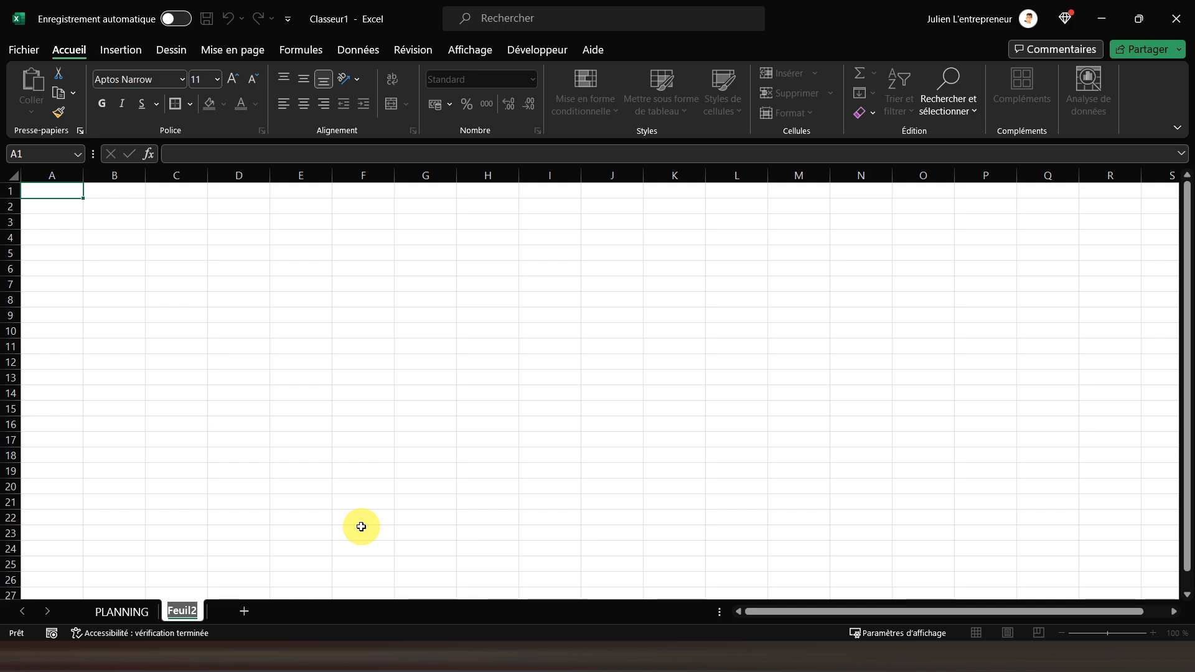
pyautogui.write('PAR')
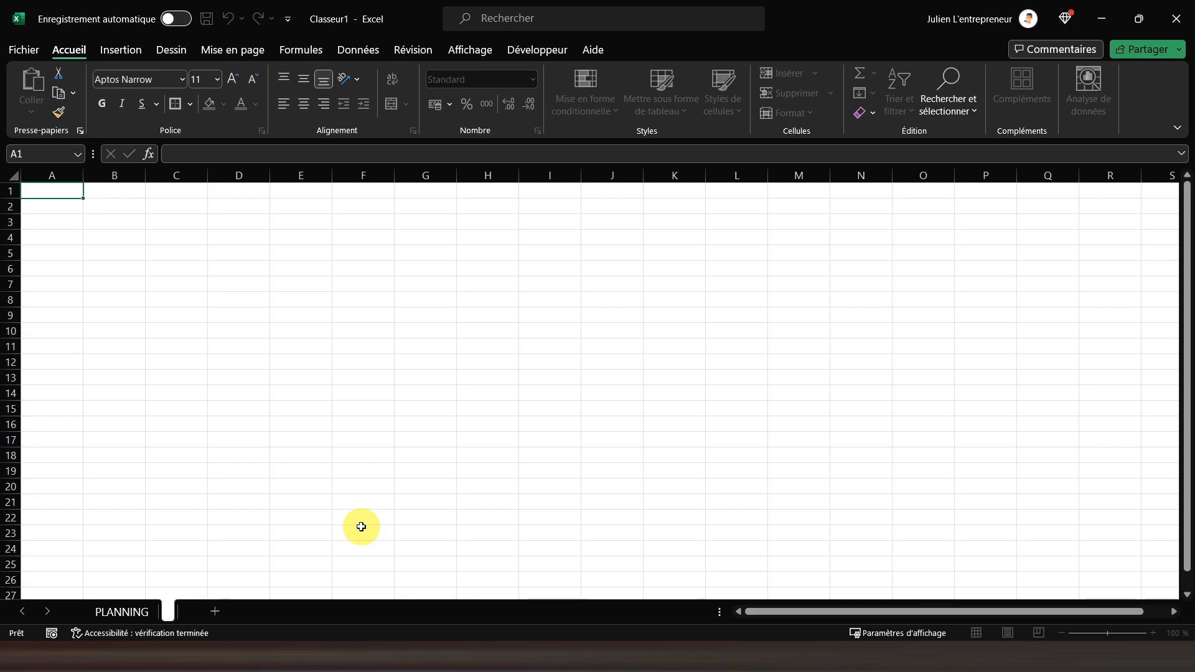
pyautogui.write('AMETRES')
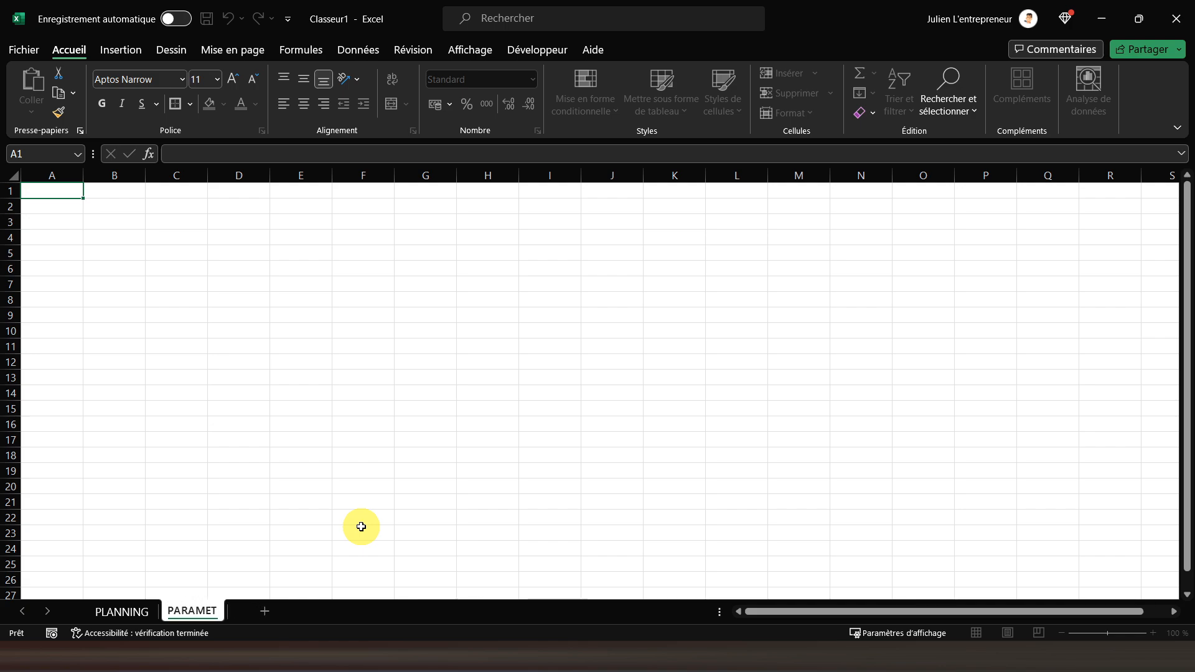
pyautogui.press('Return')
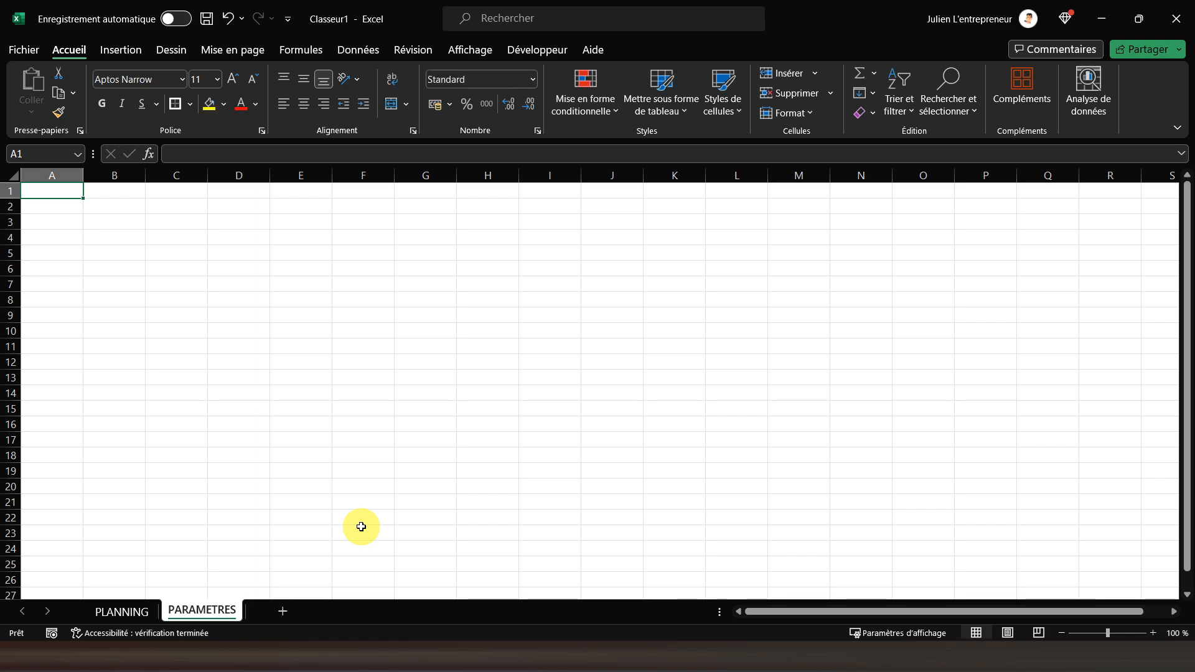
# Enter the column headers MOIS in cell J1 and NUMERO in cell K1
pyautogui.press('Right')
pyautogui.press('Right')
pyautogui.press('Right')
pyautogui.press('Right')
pyautogui.press('Right')
pyautogui.press('Right')
pyautogui.press('Right')
pyautogui.press('Right')
pyautogui.press('Right')
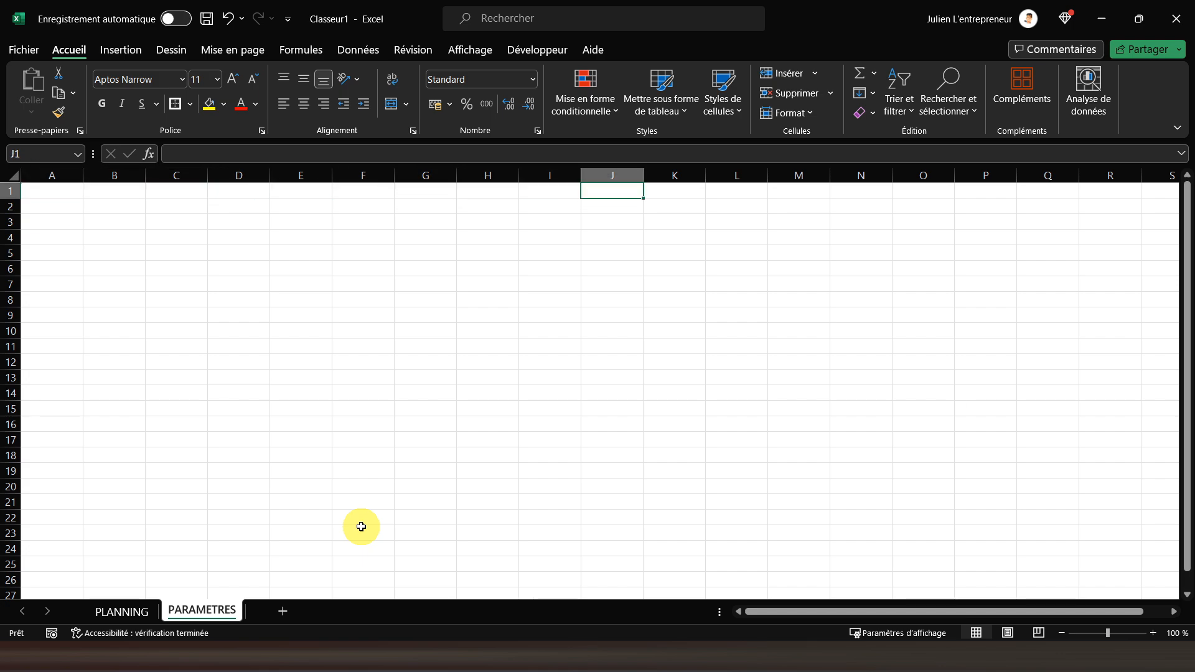
pyautogui.write('MOIS')
pyautogui.press('Return')
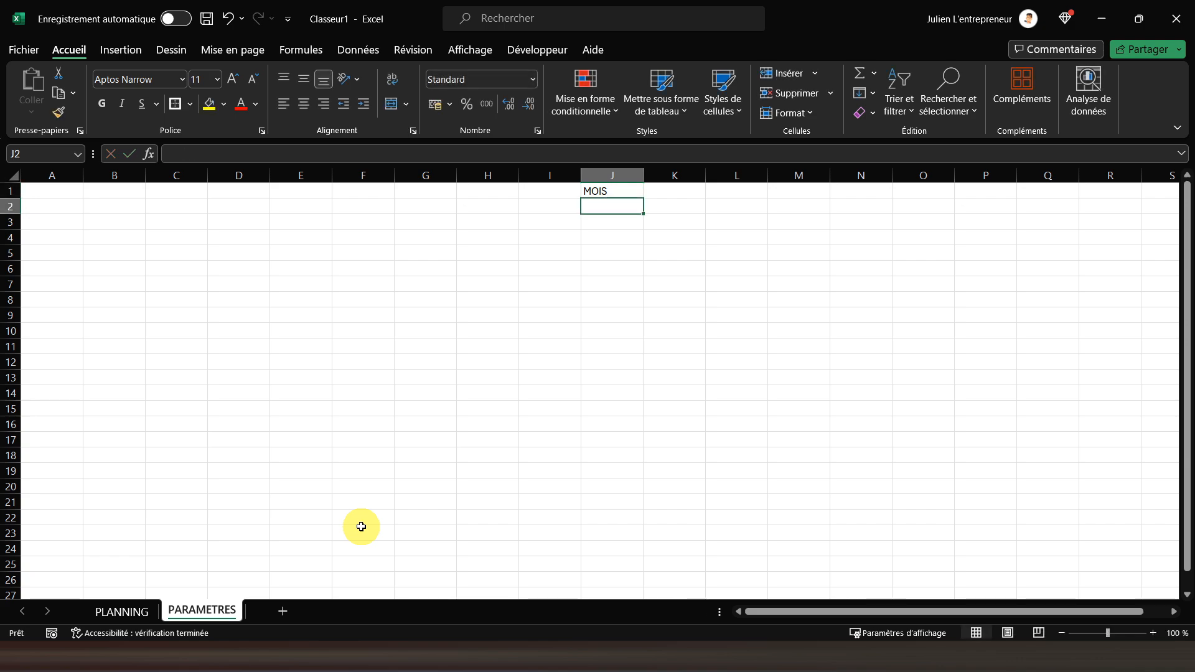
pyautogui.press('Up')
pyautogui.press('Right')
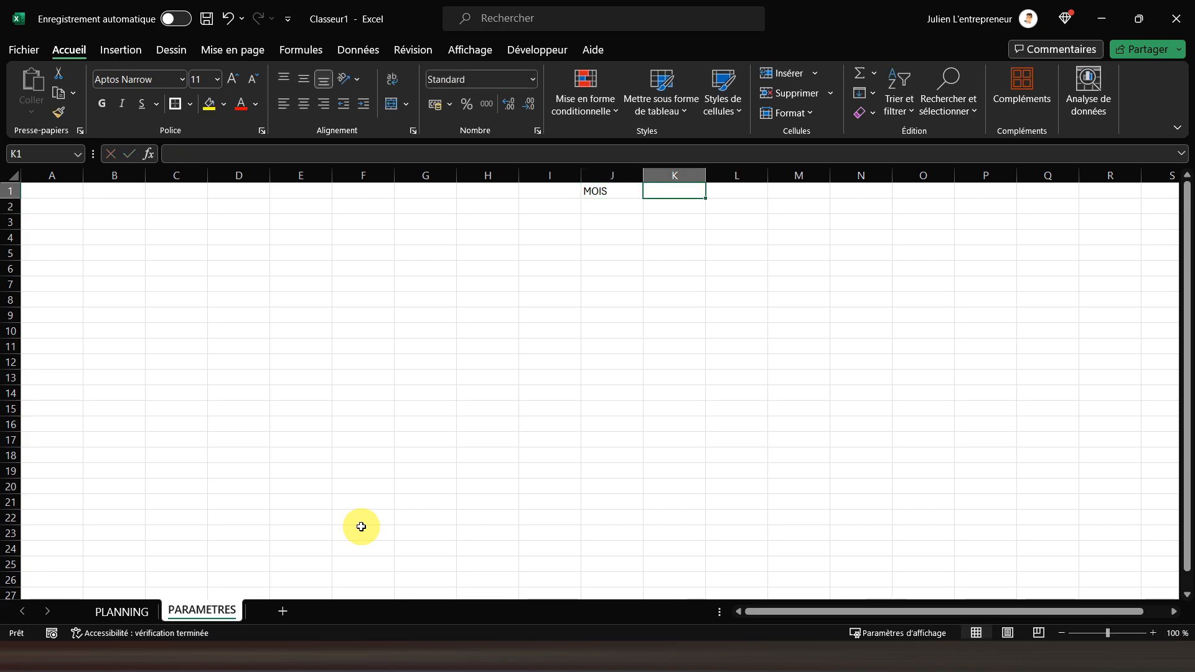
pyautogui.write('NU')
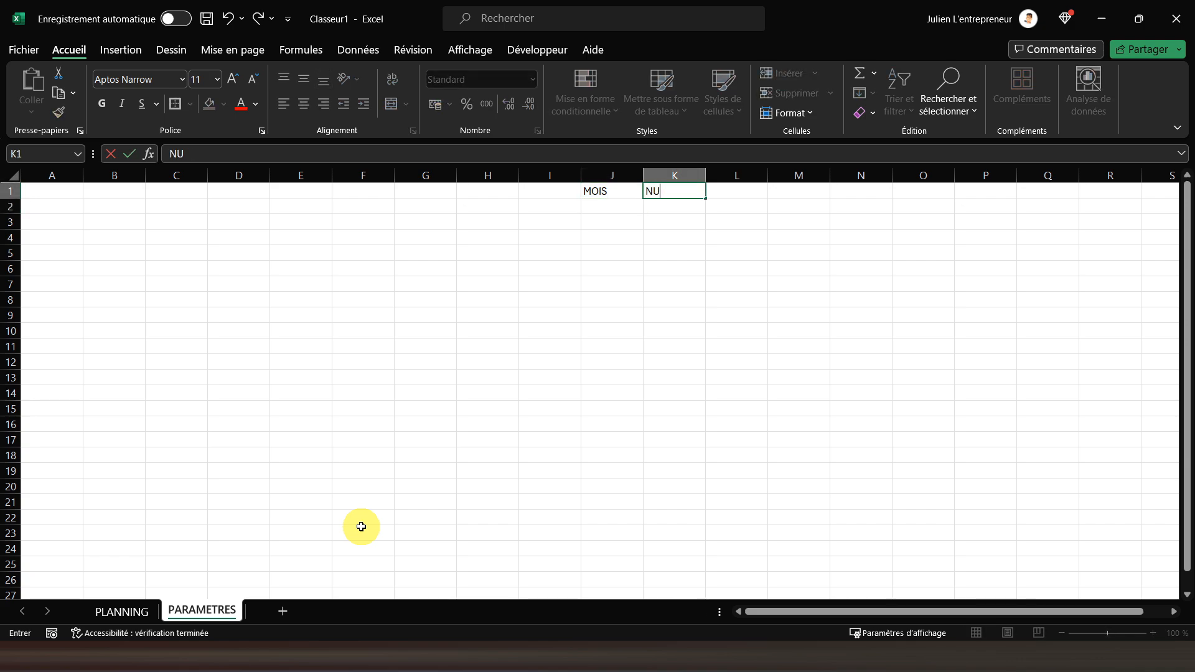
pyautogui.write('MERO')
pyautogui.press('Return')
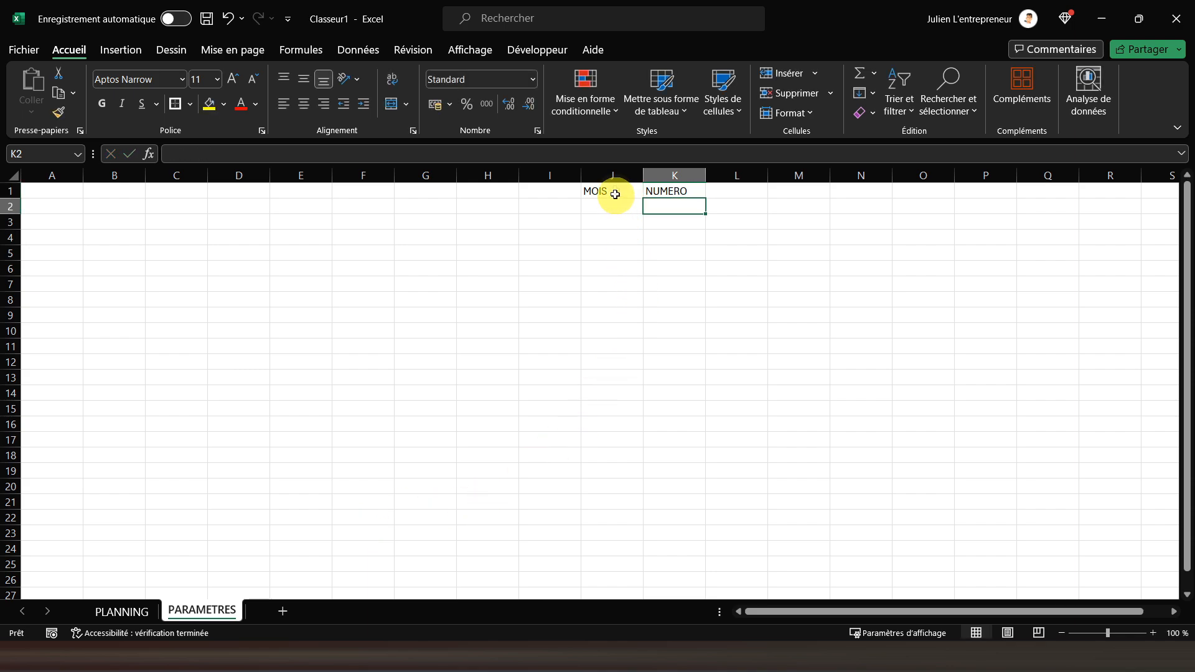
# Make the headers in J1:K1 bold and center them horizontally and vertically
pyautogui.moveTo(614, 193); pyautogui.dragTo(650, 187)
pyautogui.click(103, 105)
pyautogui.click(300, 106)
pyautogui.click(301, 77)
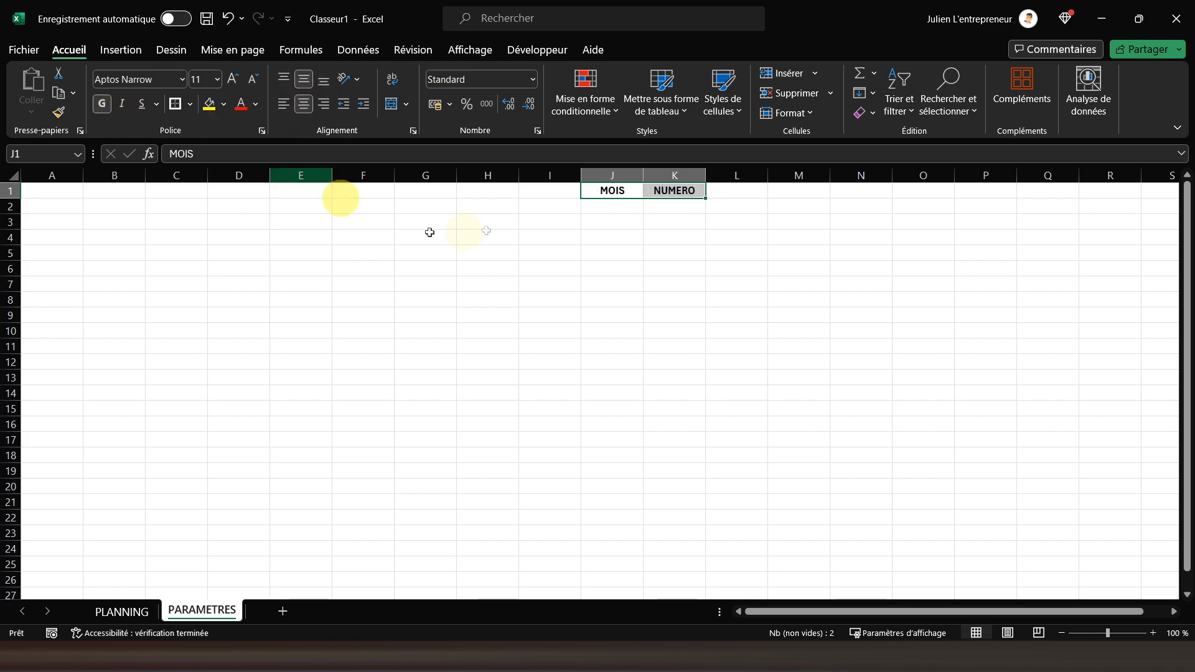
# Enter Janvier in cell J2 and autofill the months down to Décembre in J13
pyautogui.click(618, 208)
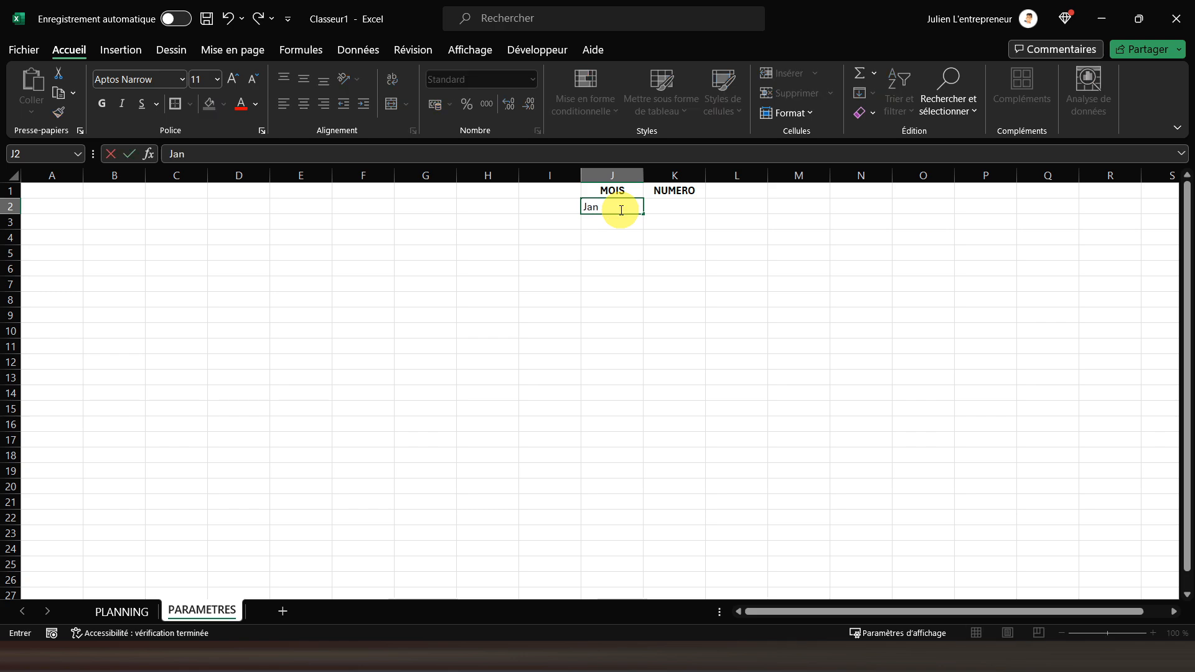
pyautogui.write('r')
pyautogui.press('Return')
pyautogui.click(620, 209)
pyautogui.moveTo(642, 216); pyautogui.dragTo(639, 376)
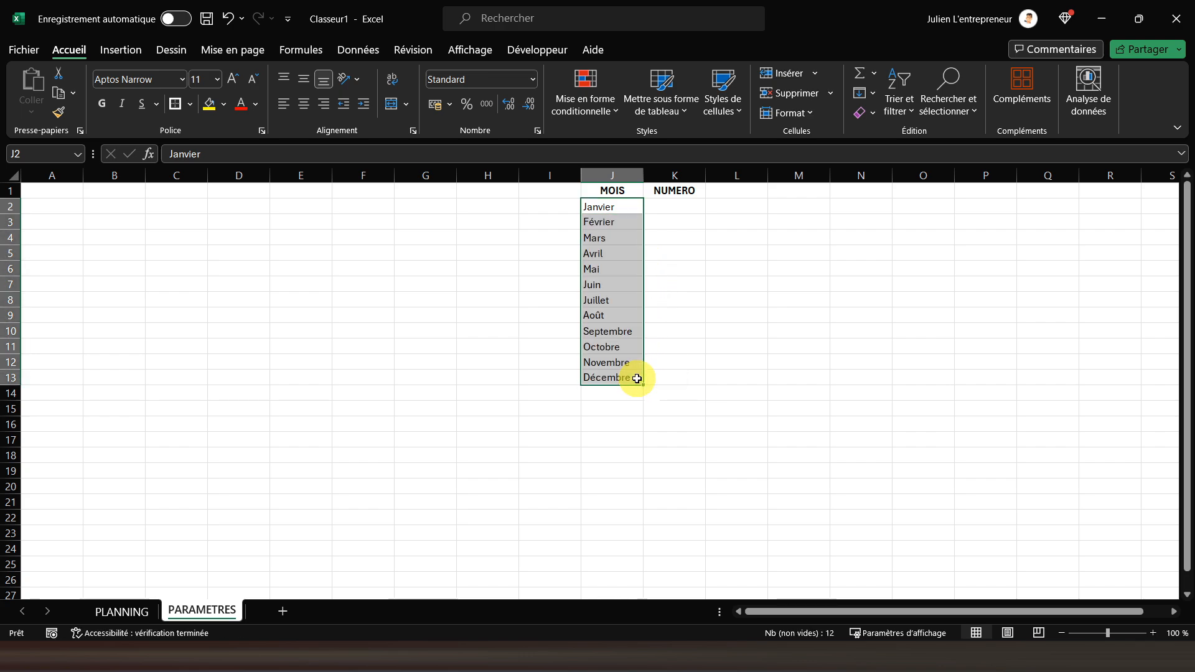
# Center the month names in J2:J13 horizontally and vertically, and autofit the width of column J
pyautogui.click(306, 104)
pyautogui.click(307, 82)
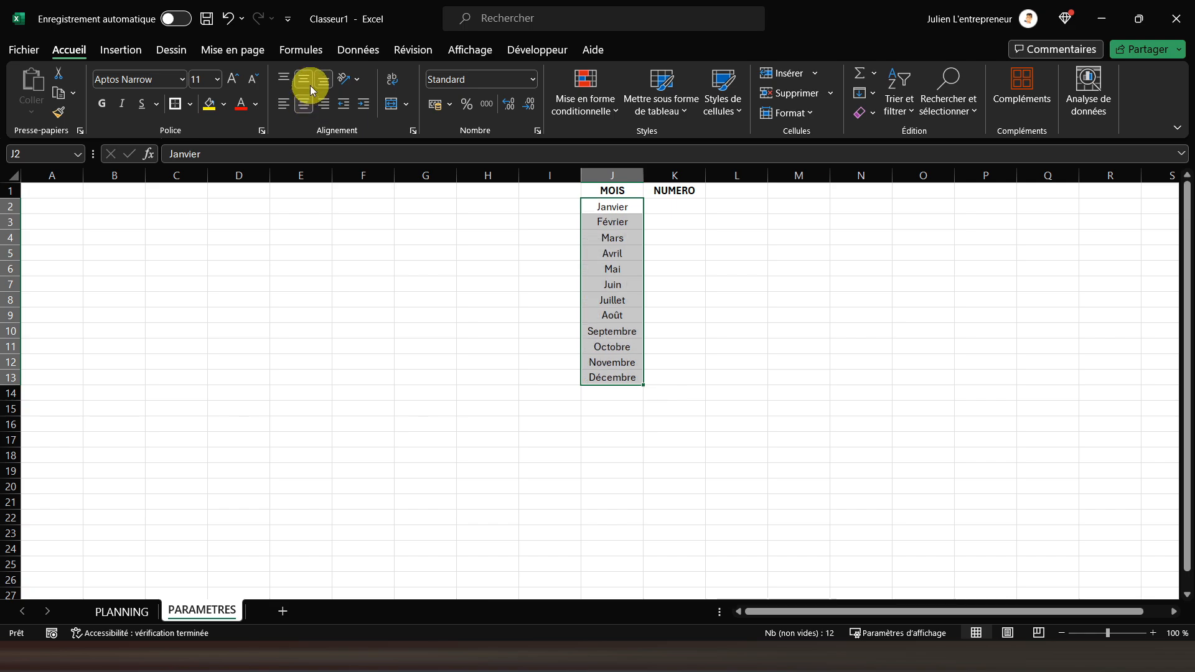
pyautogui.doubleClick(642, 176)
# Enter 1 in cell K2 and autofill it as an incrementing series up to 12 in K13
pyautogui.click(679, 207)
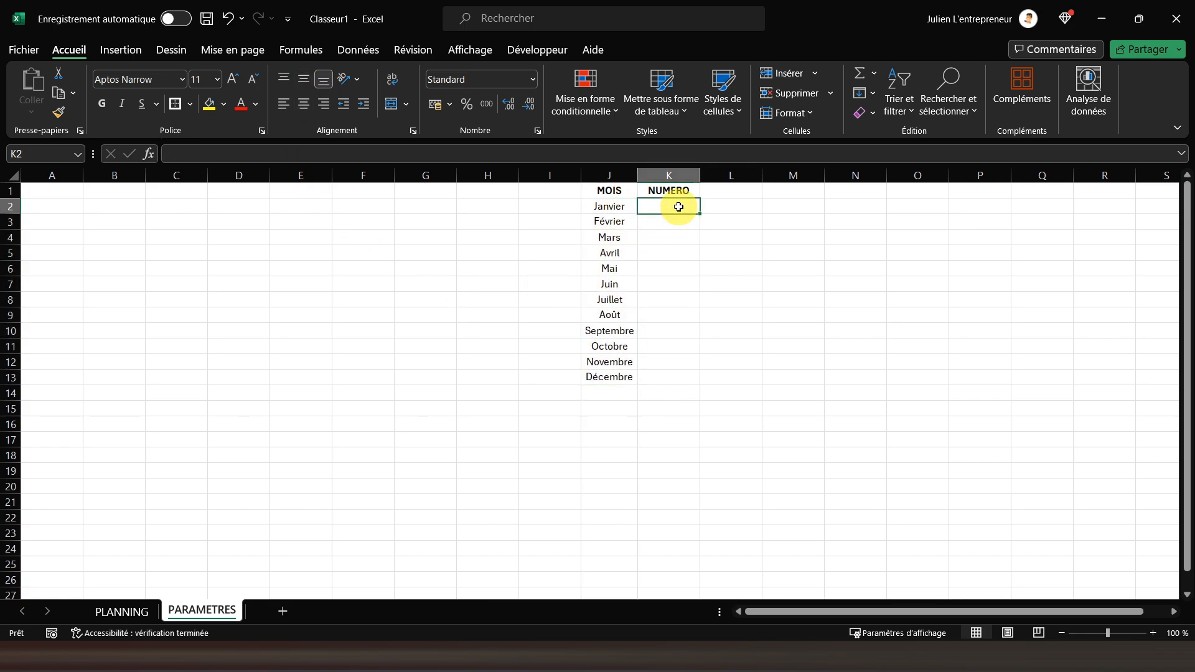
pyautogui.write('1')
pyautogui.press('Return')
pyautogui.click(679, 208)
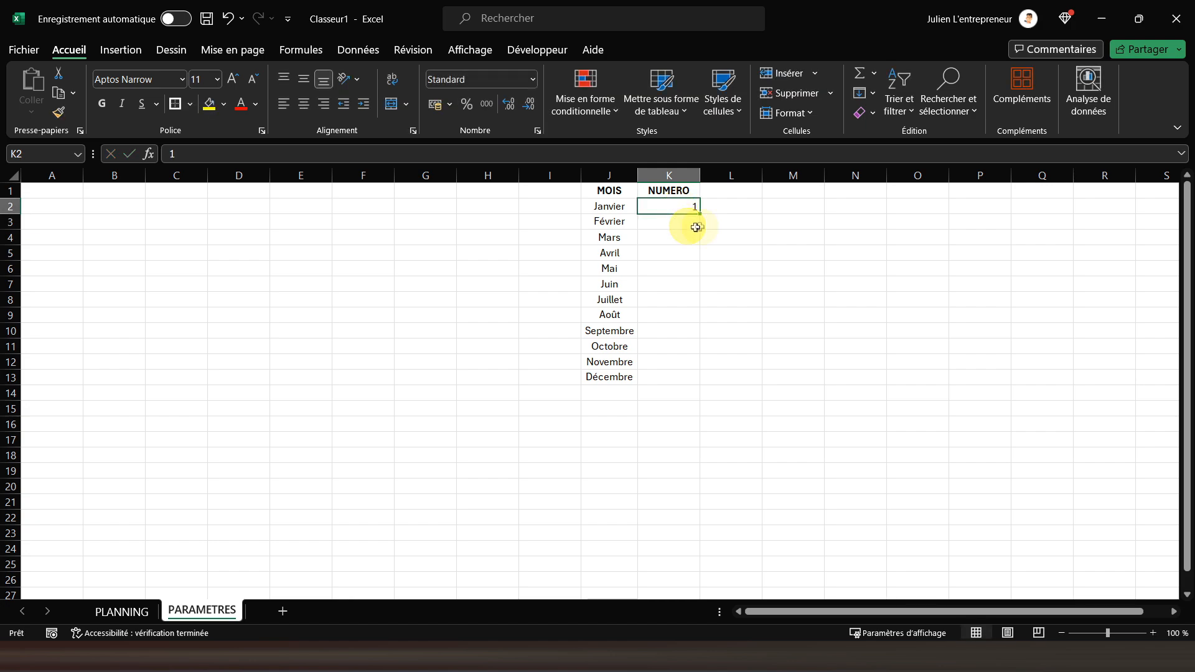
pyautogui.moveTo(698, 213); pyautogui.dragTo(683, 381)
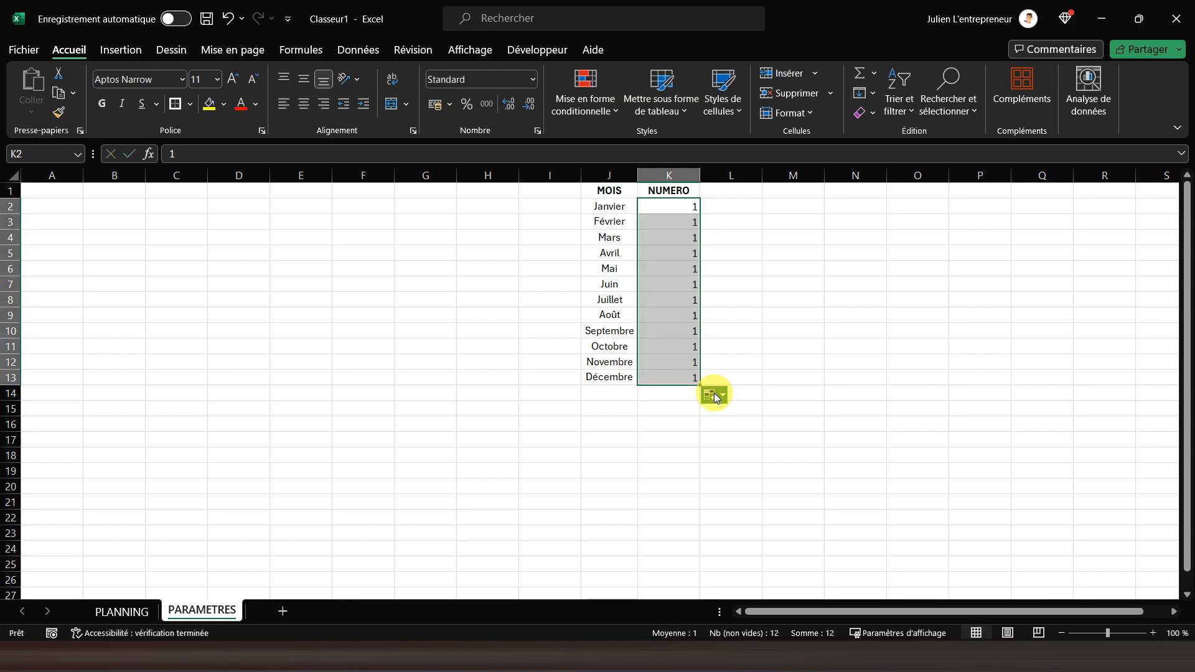
pyautogui.click(717, 397)
pyautogui.click(741, 432)
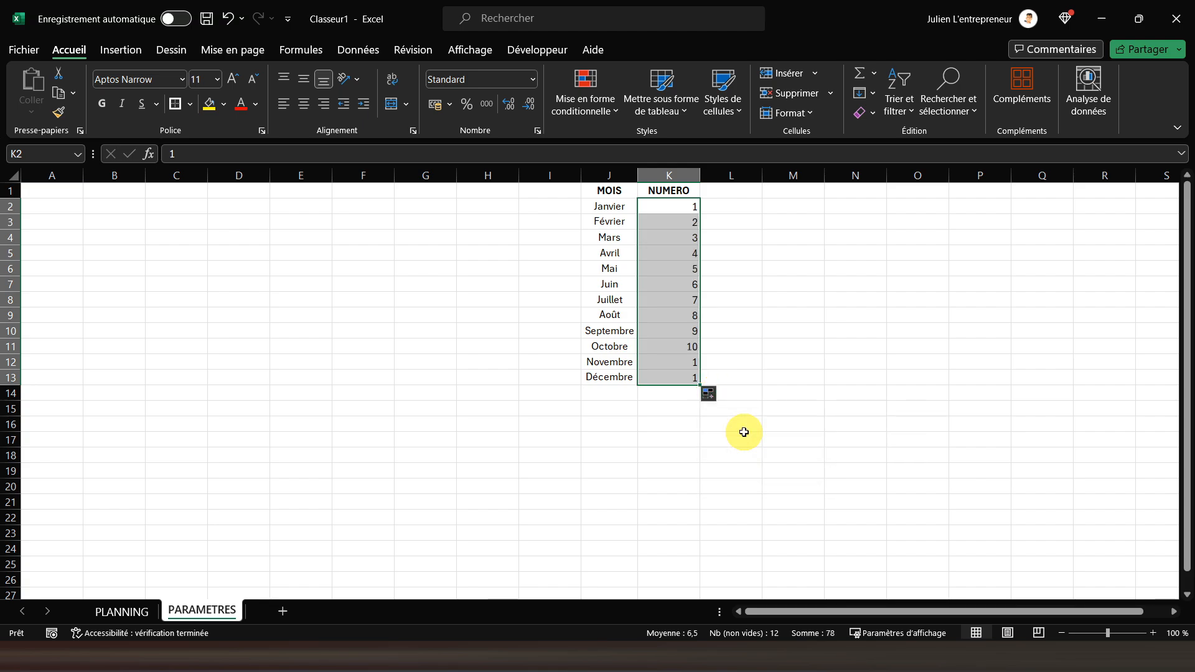
pyautogui.moveTo(614, 206); pyautogui.dragTo(614, 224)
pyautogui.click(614, 206)
pyautogui.click(648, 209)
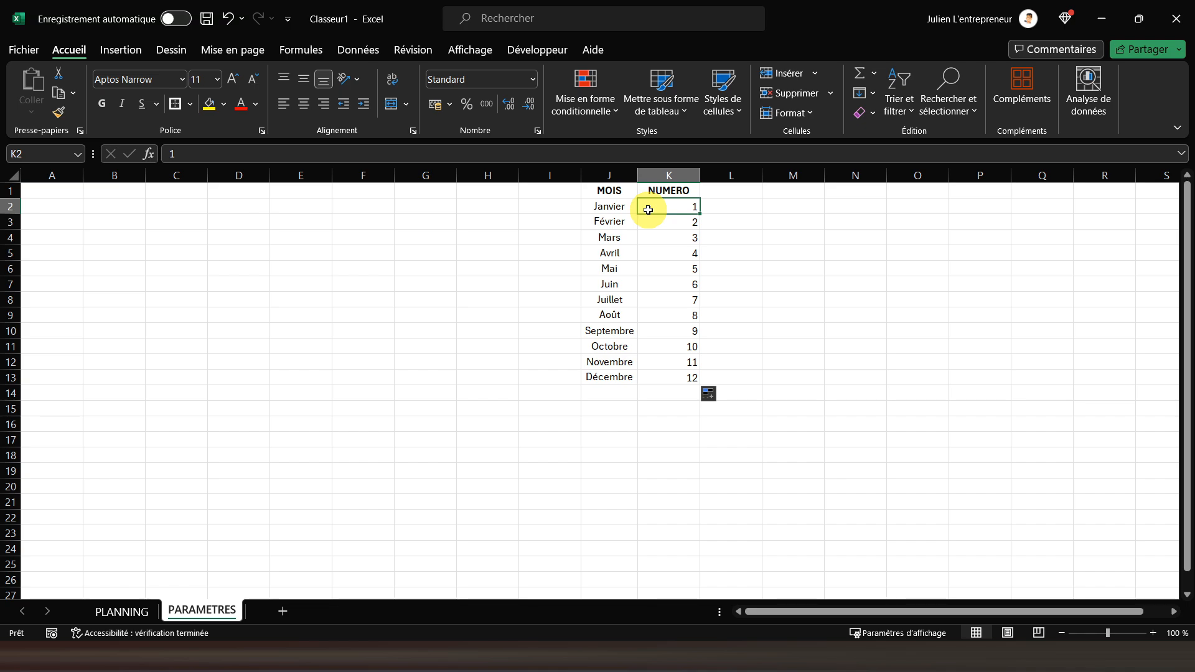
pyautogui.click(652, 375)
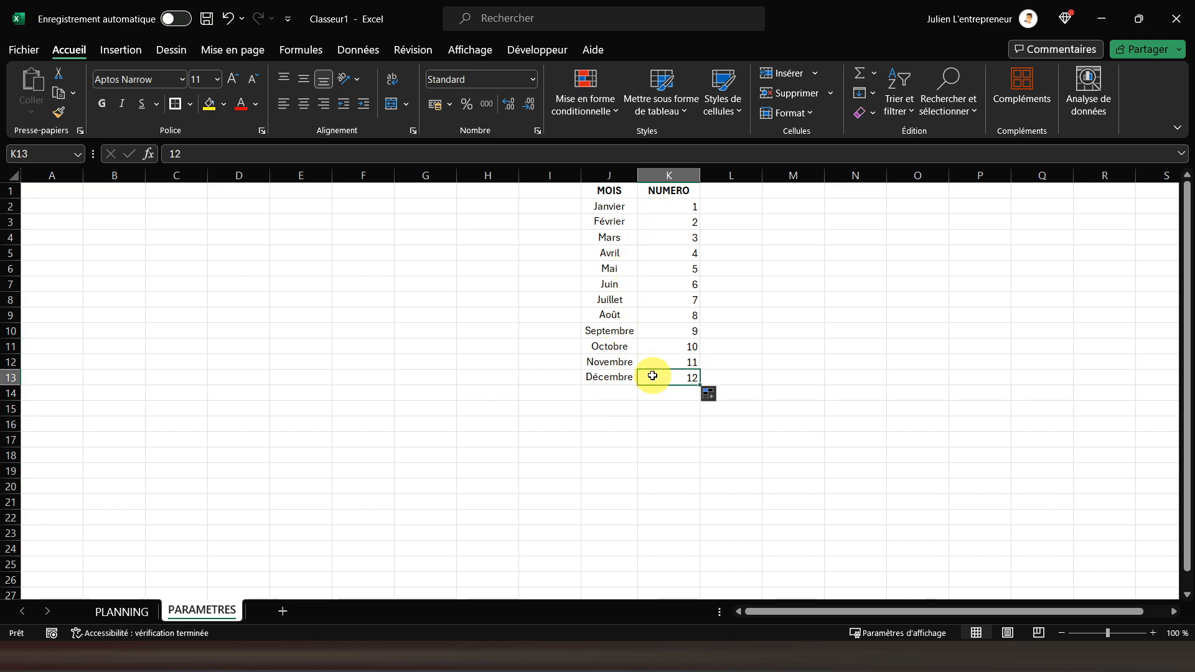
# Restrict cell B3 of the PLANNING sheet to a drop-down list sourced from PARAMETRES J2:J13, and choose Mai from it
pyautogui.click(130, 613)
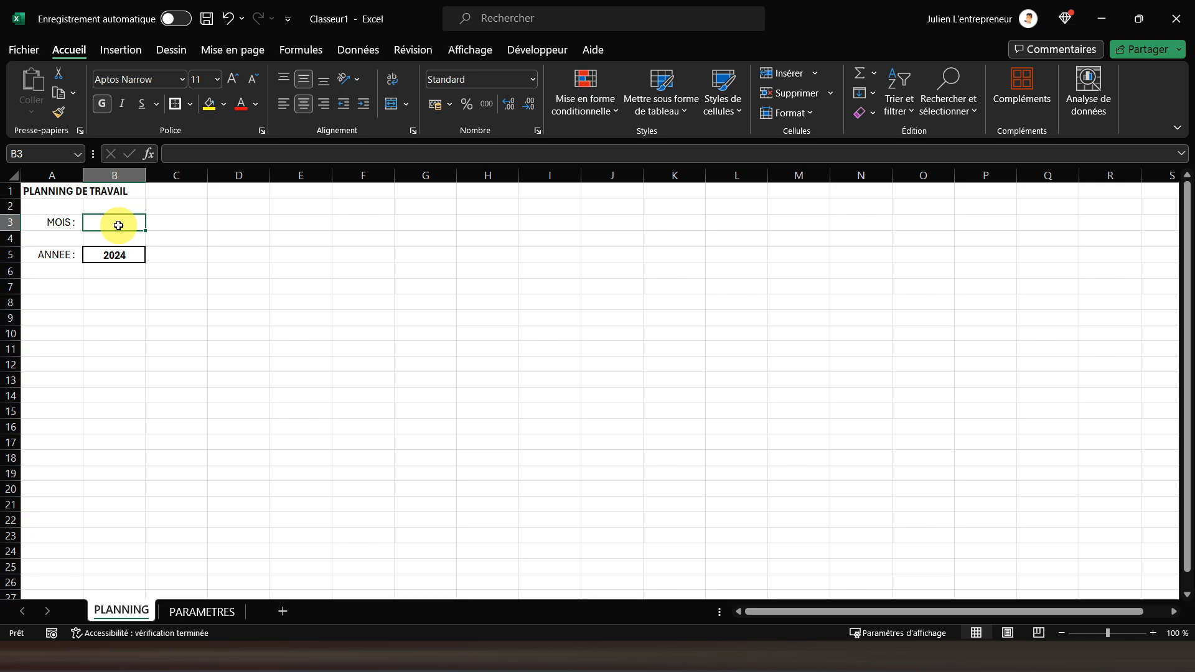
pyautogui.click(352, 55)
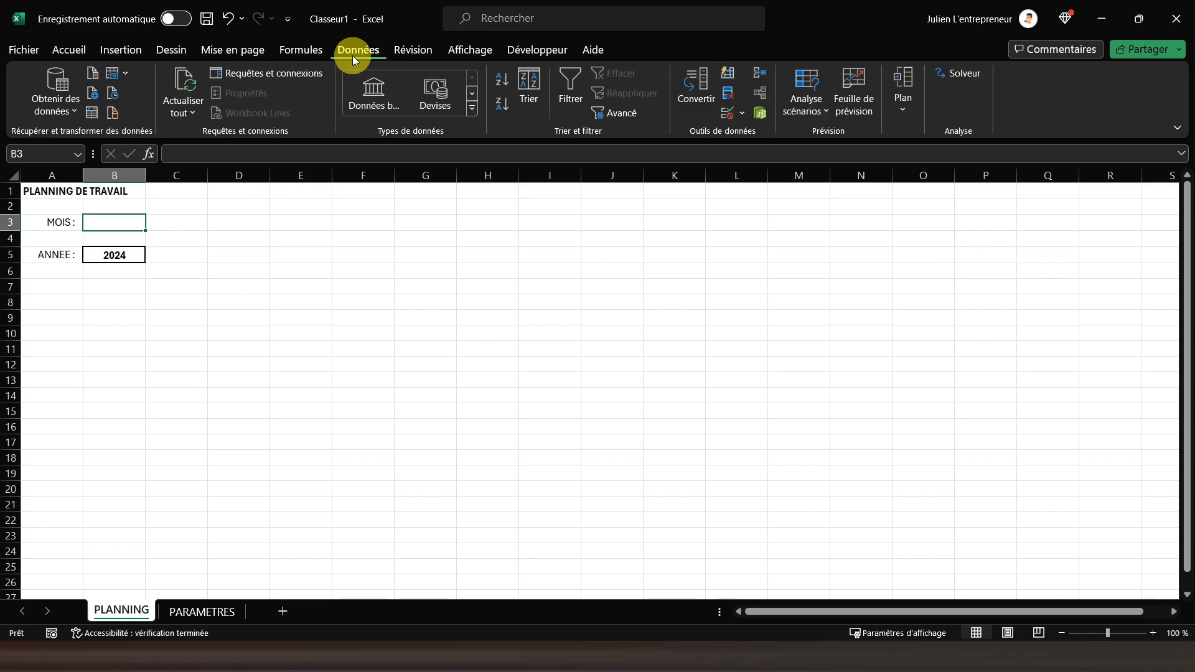
pyautogui.click(730, 113)
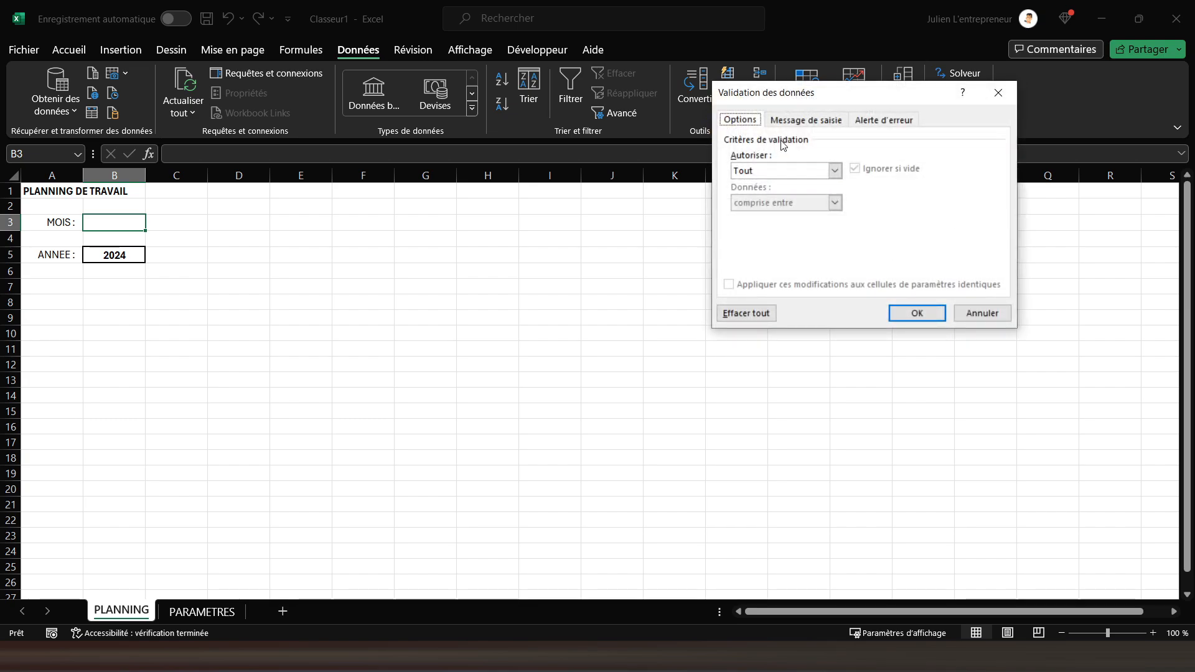
pyautogui.click(792, 172)
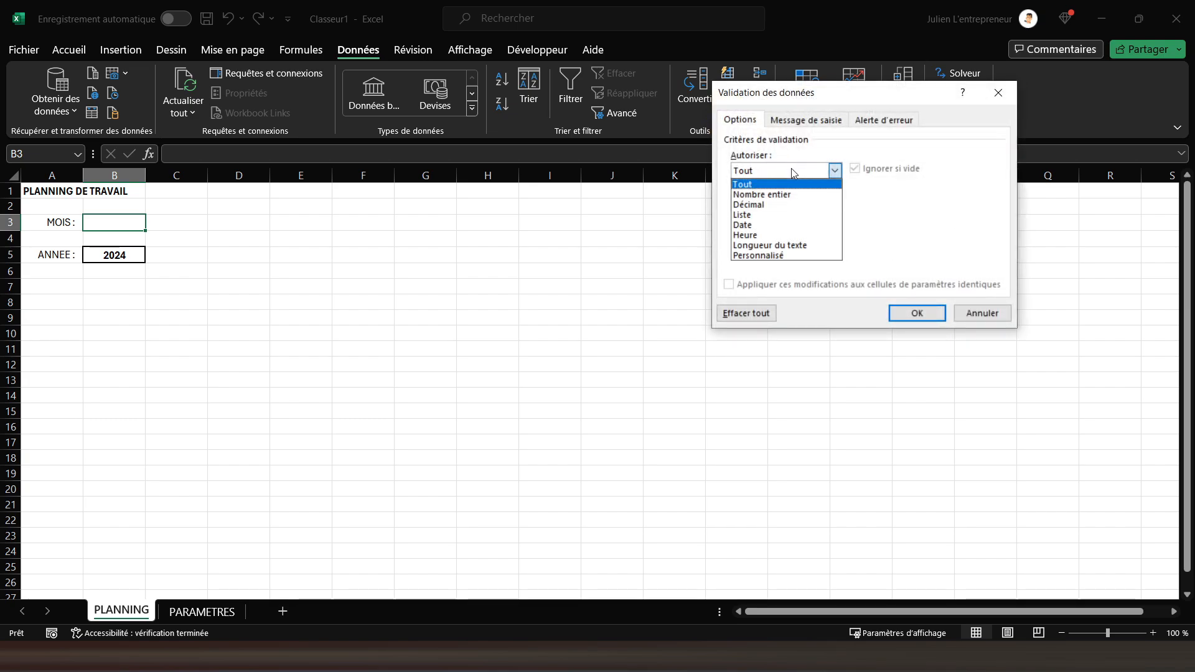
pyautogui.click(759, 215)
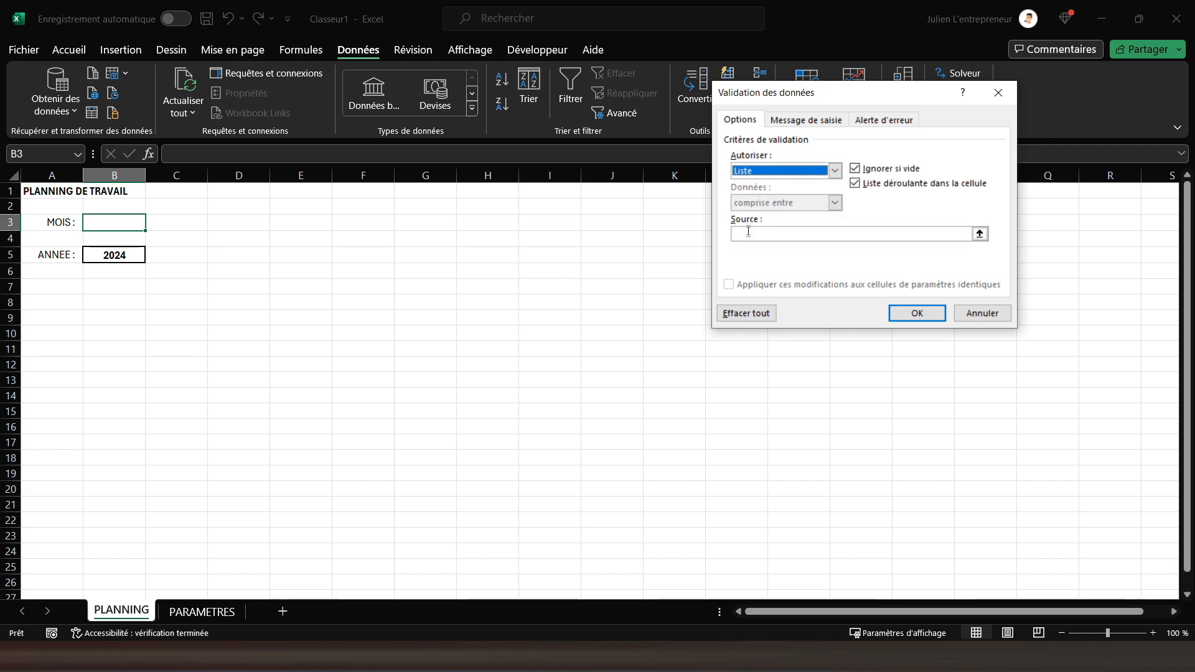
pyautogui.click(748, 231)
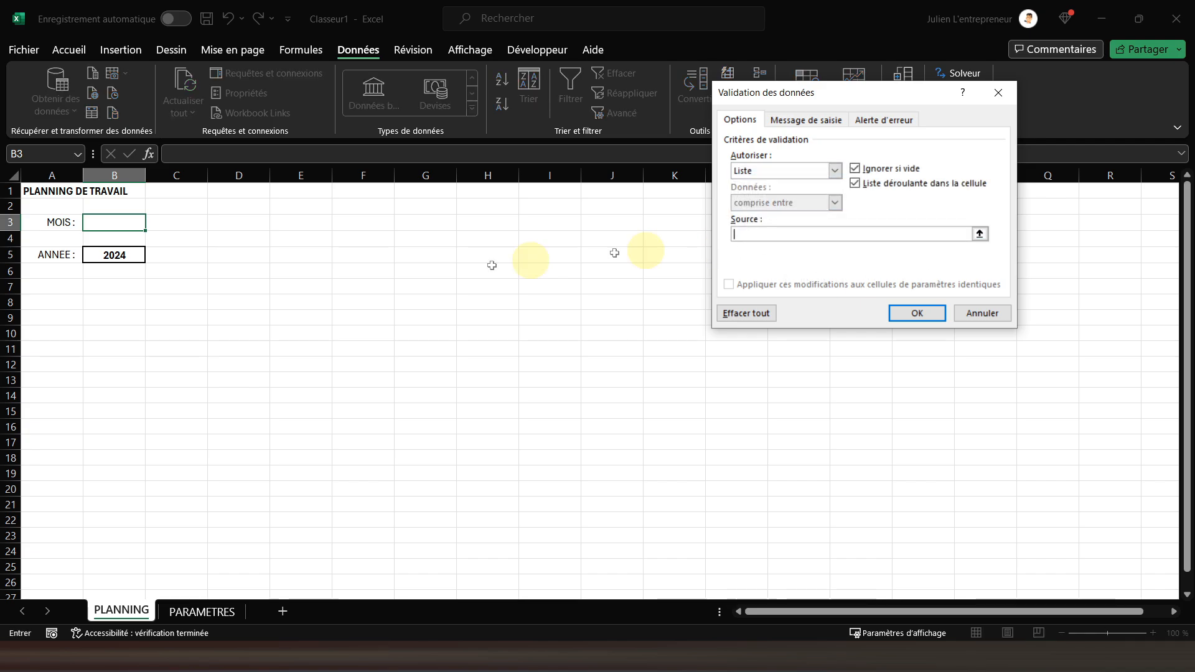
pyautogui.click(189, 613)
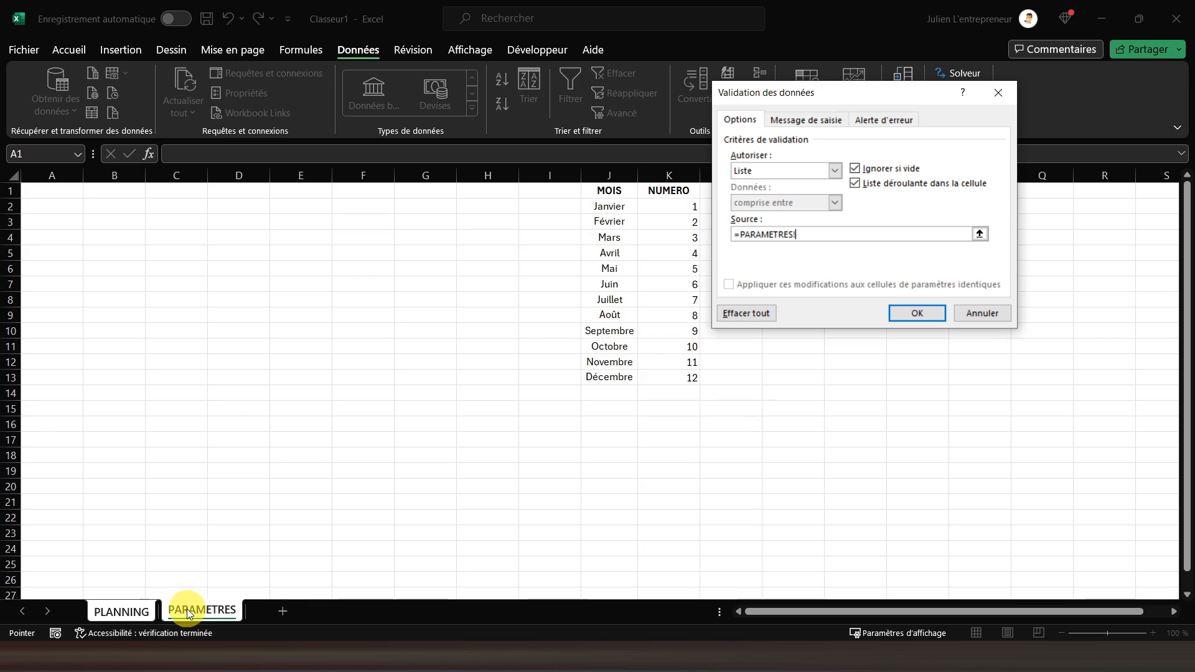
pyautogui.moveTo(601, 211); pyautogui.dragTo(614, 375)
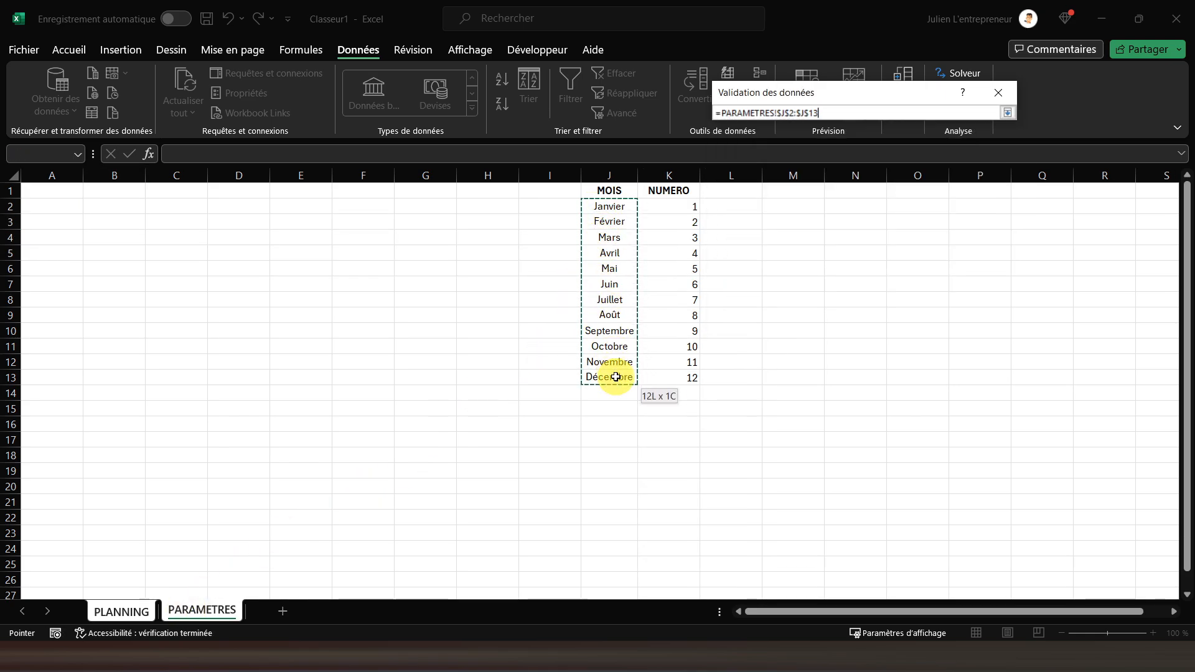
pyautogui.click(917, 313)
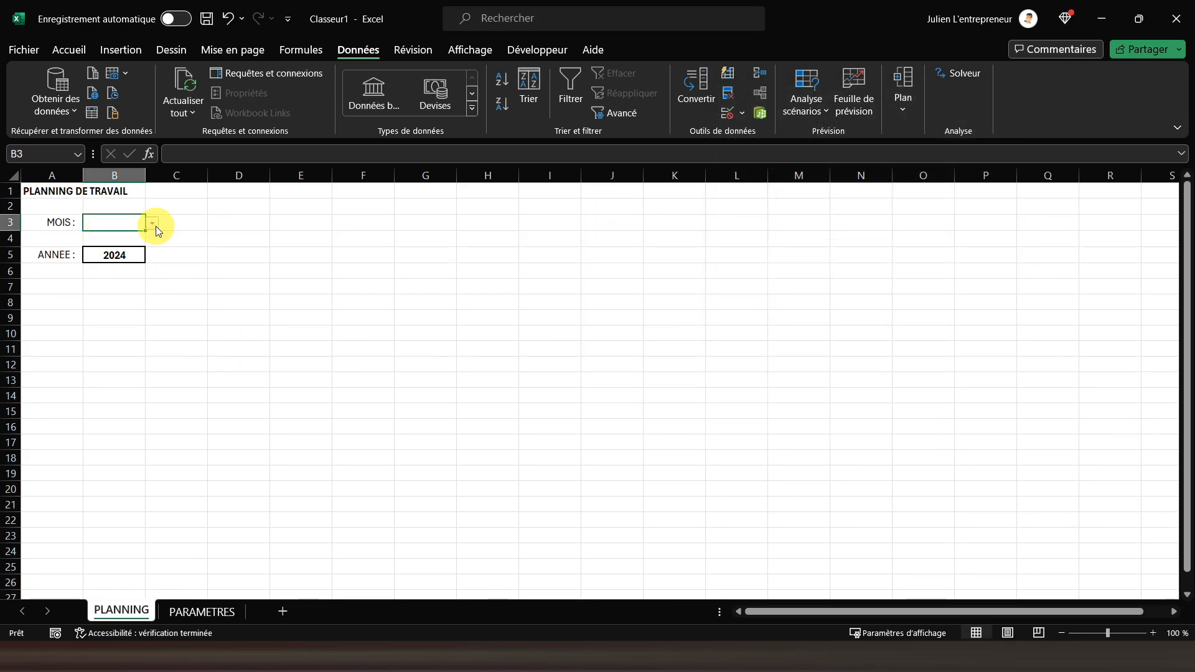
pyautogui.click(152, 224)
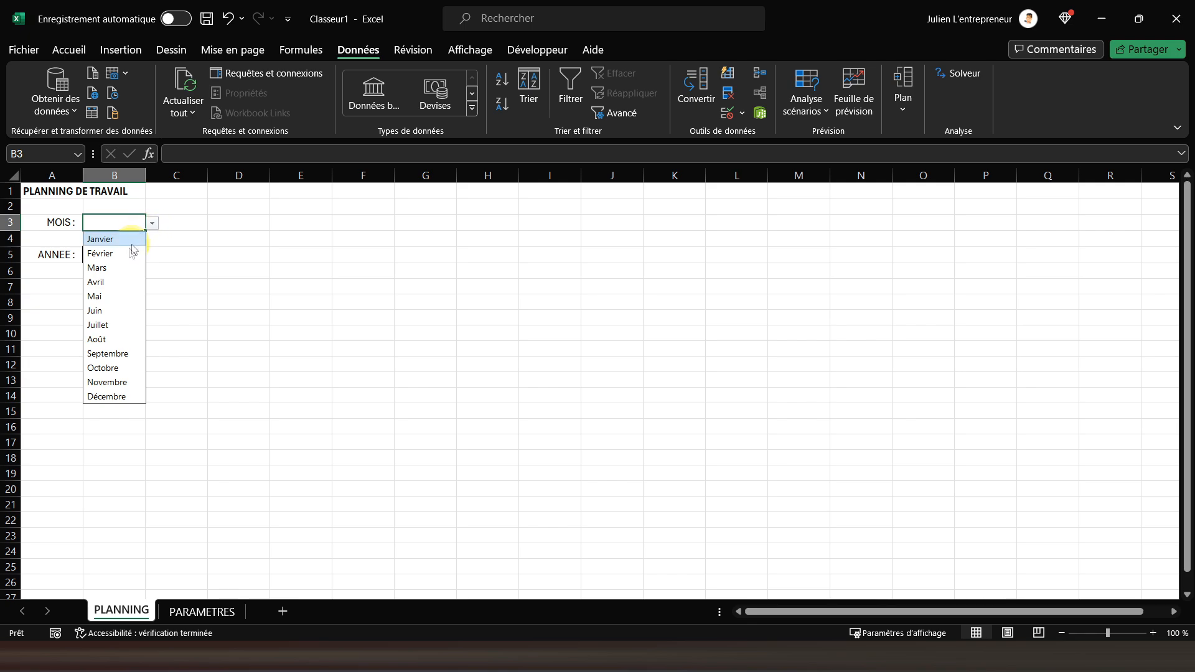
pyautogui.click(107, 297)
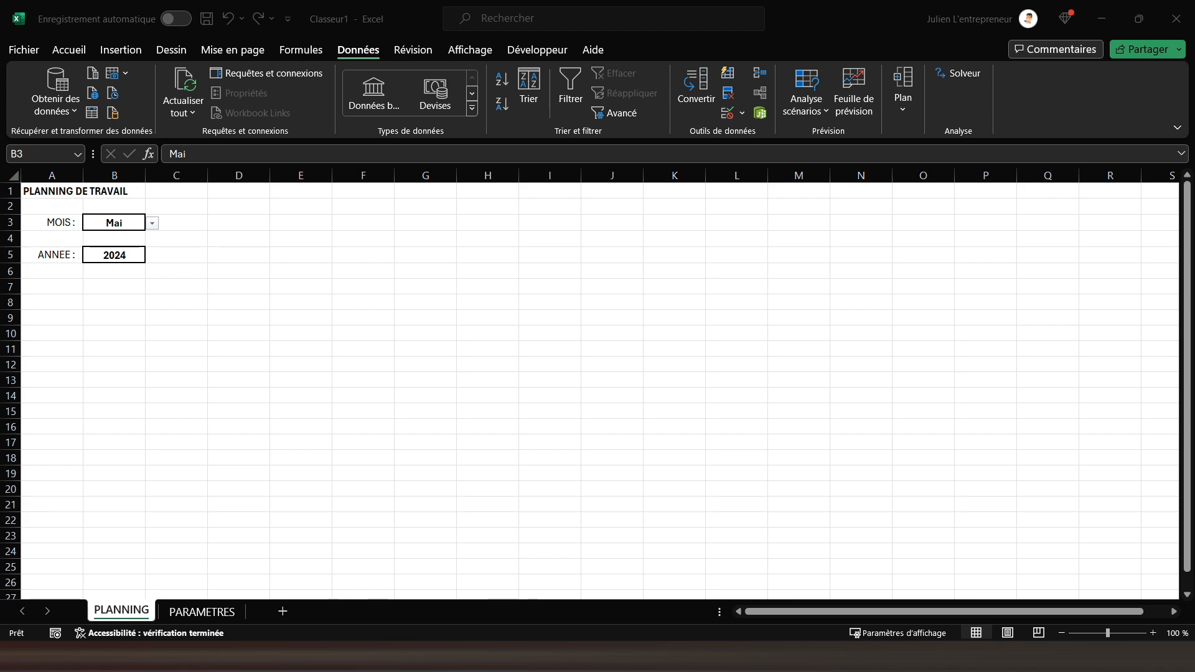
# Enter the headers Matricule, Nom and Prénom in cells A8, B8 and C8
pyautogui.click(41, 286)
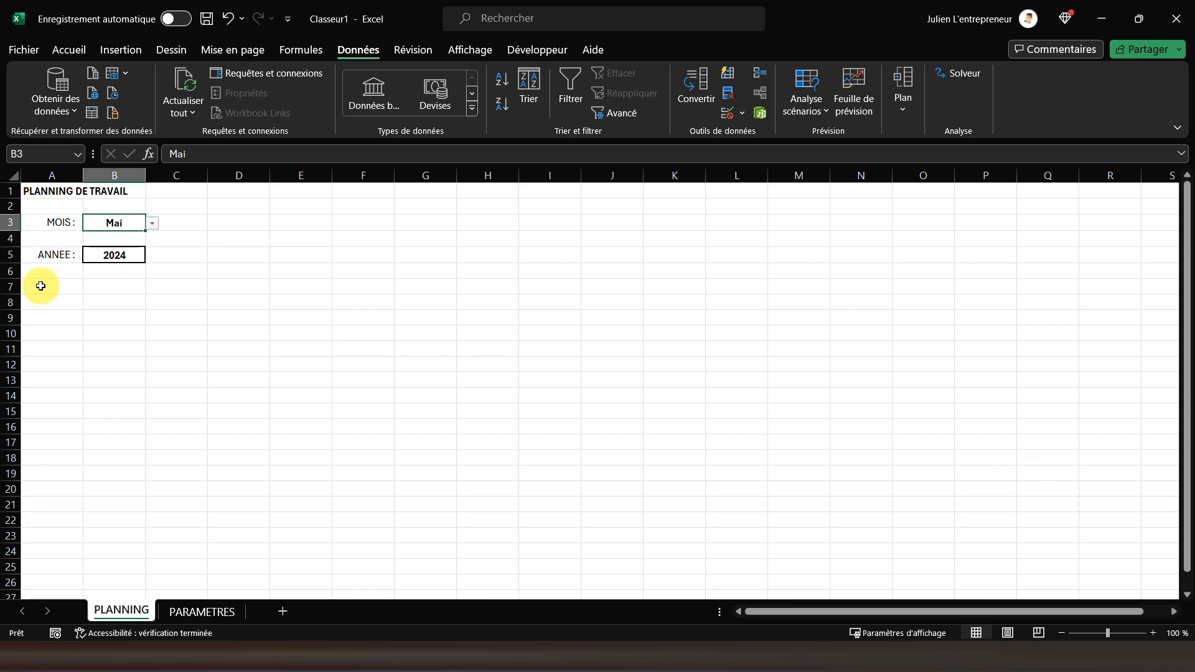
pyautogui.click(41, 287)
pyautogui.click(44, 269)
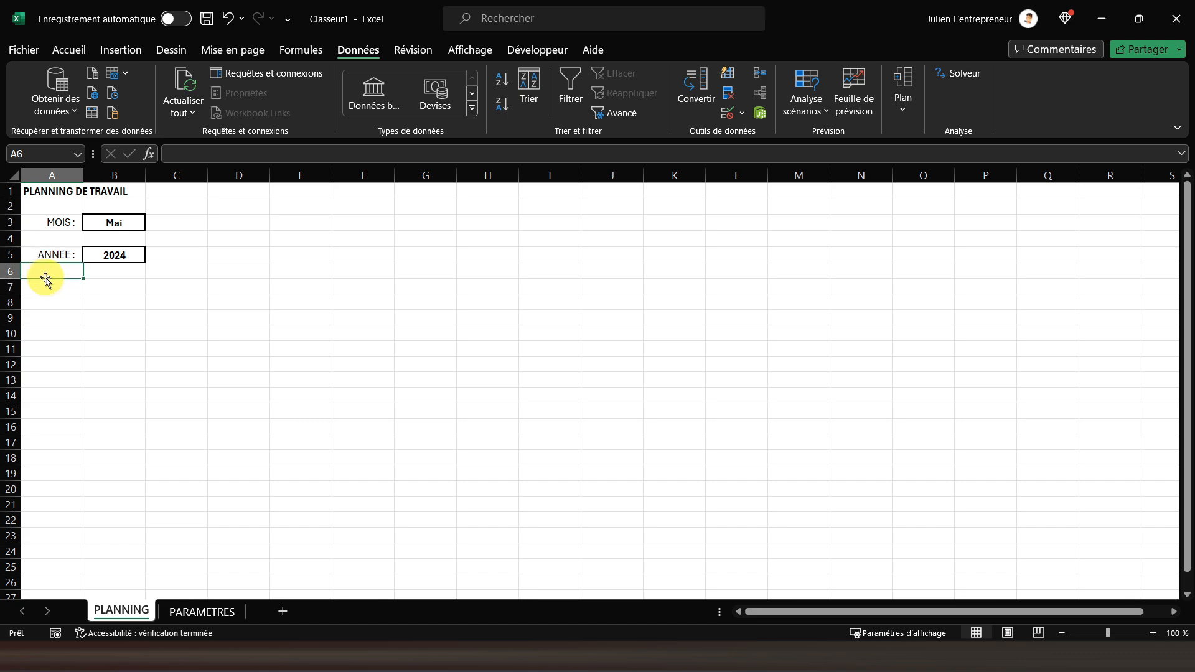
pyautogui.click(47, 287)
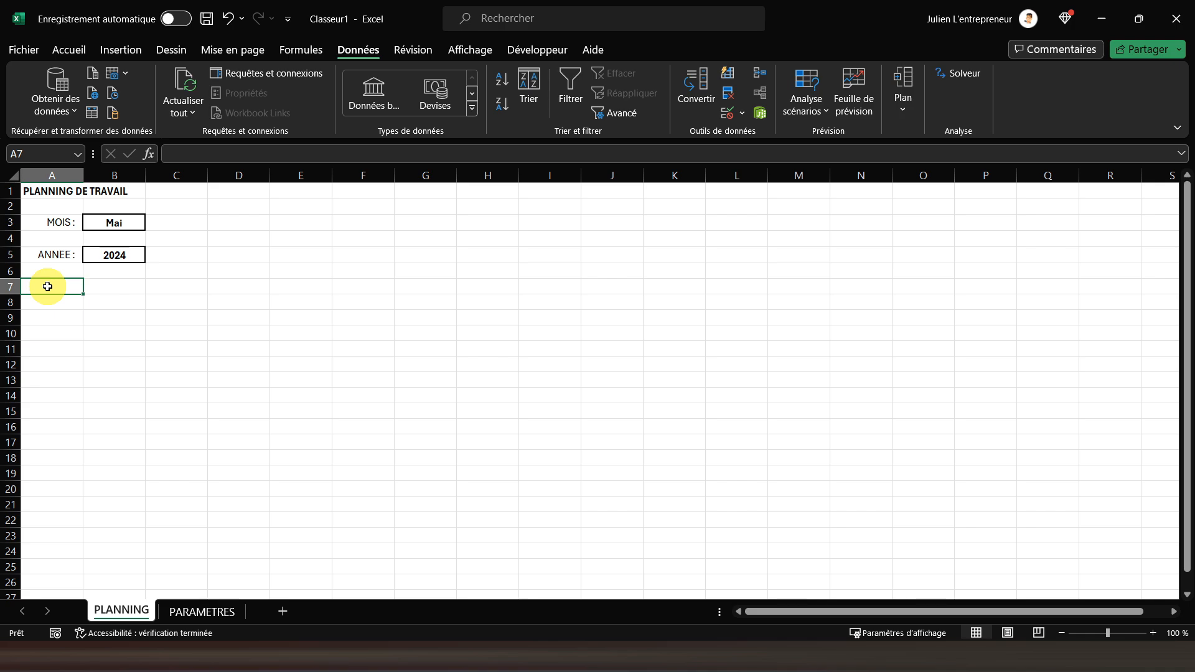
pyautogui.press('Return')
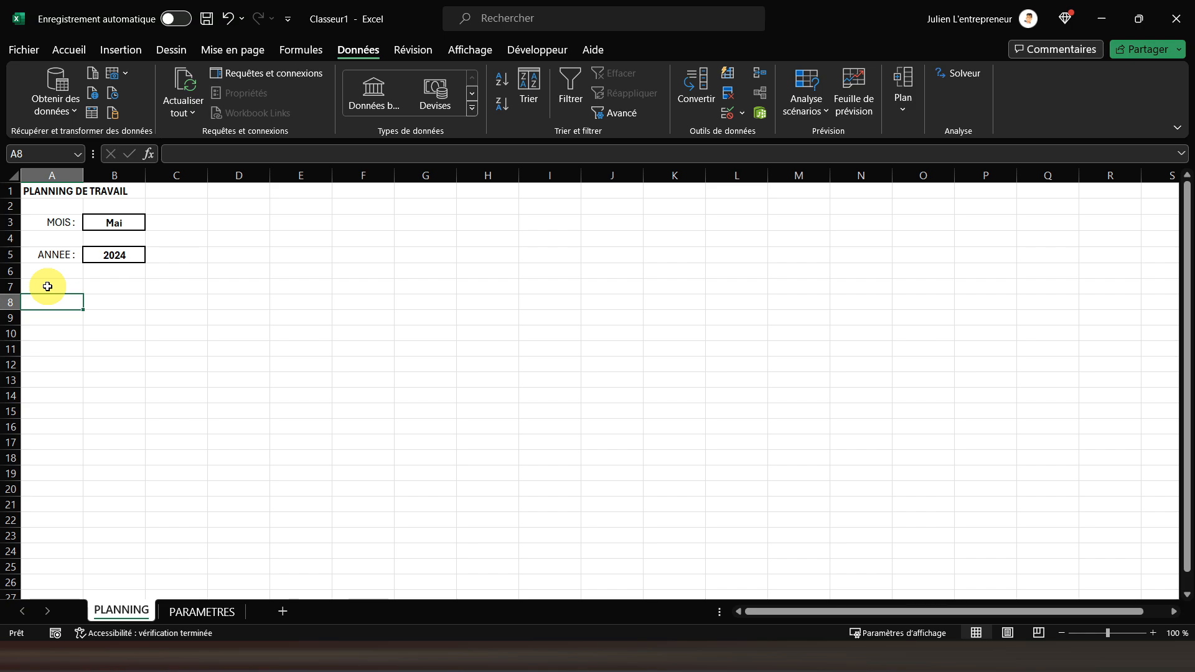
pyautogui.write('Matricule')
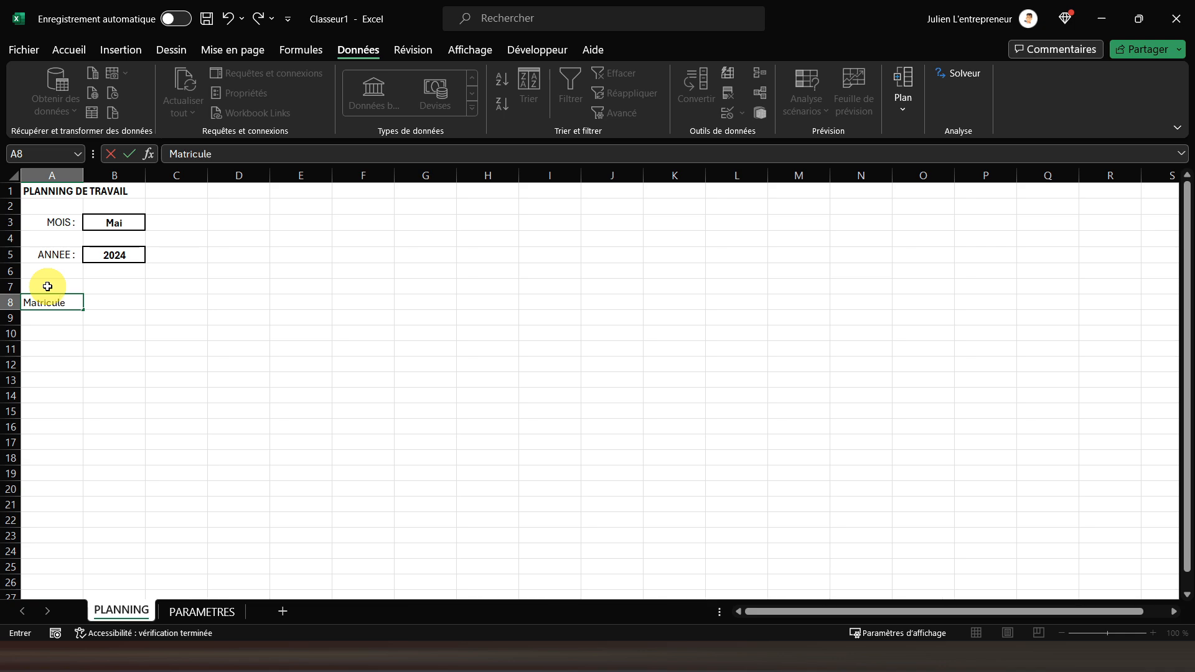
pyautogui.press('Tab')
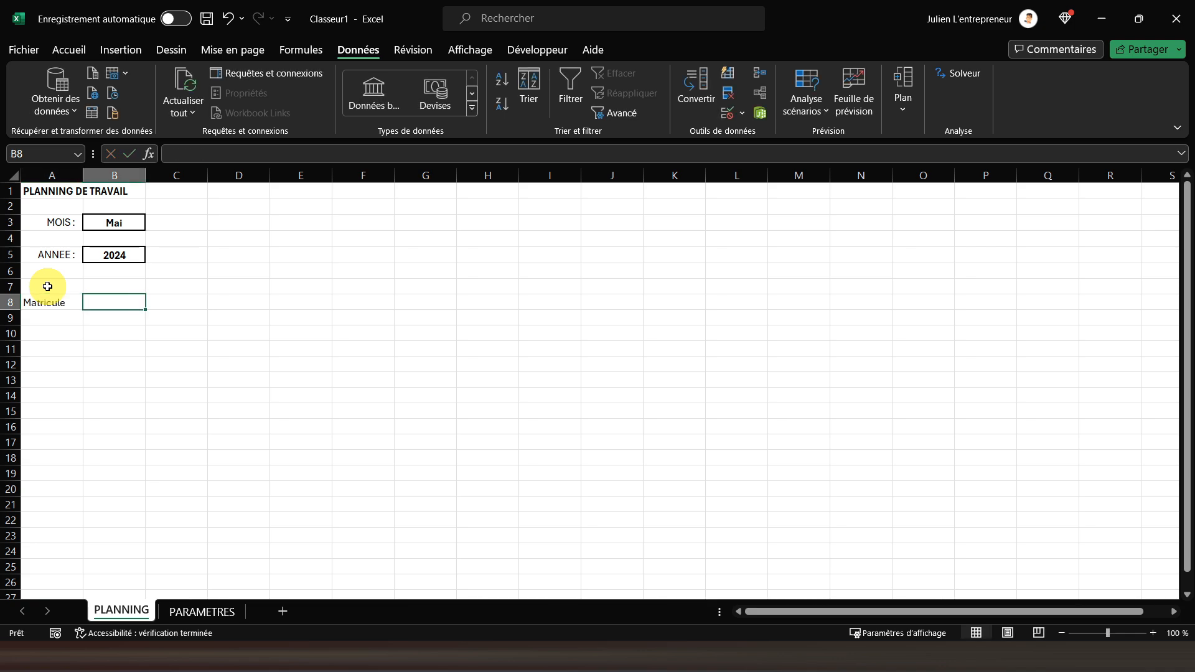
pyautogui.write('Nom')
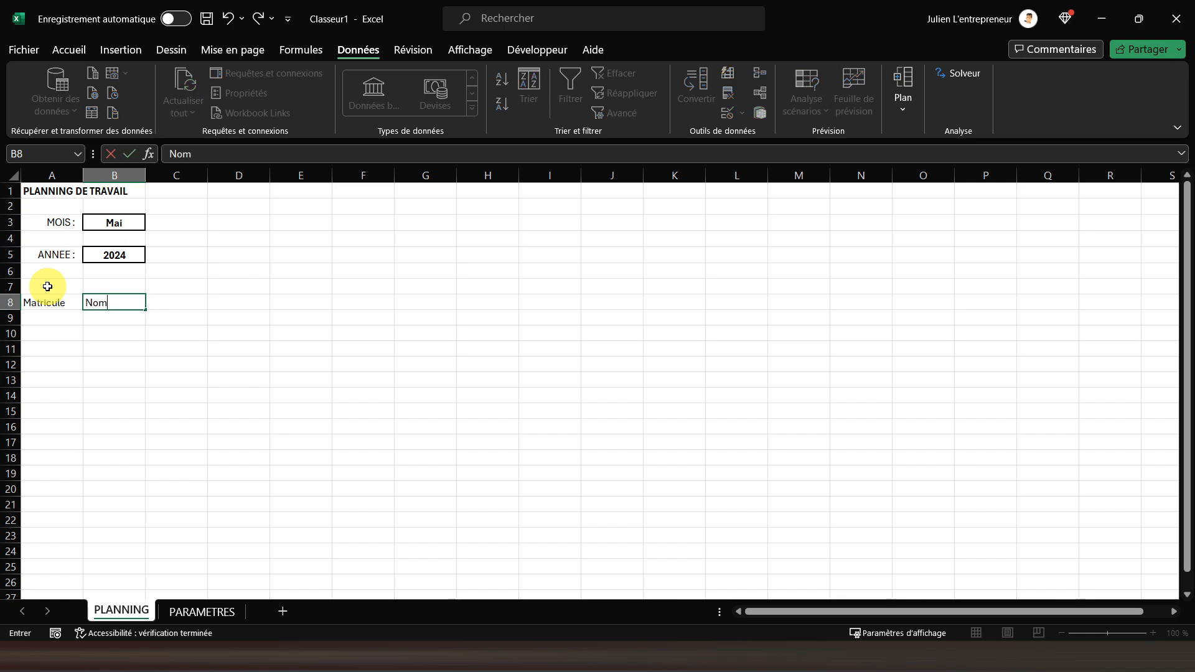
pyautogui.press('Tab')
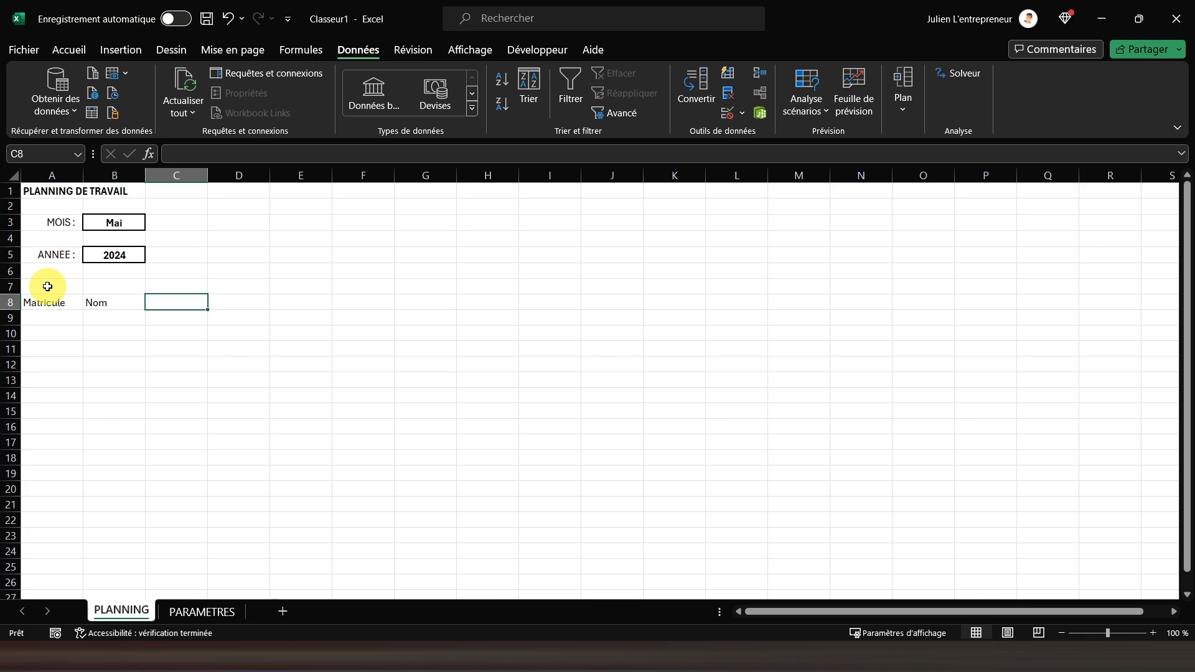
pyautogui.write('Préno')
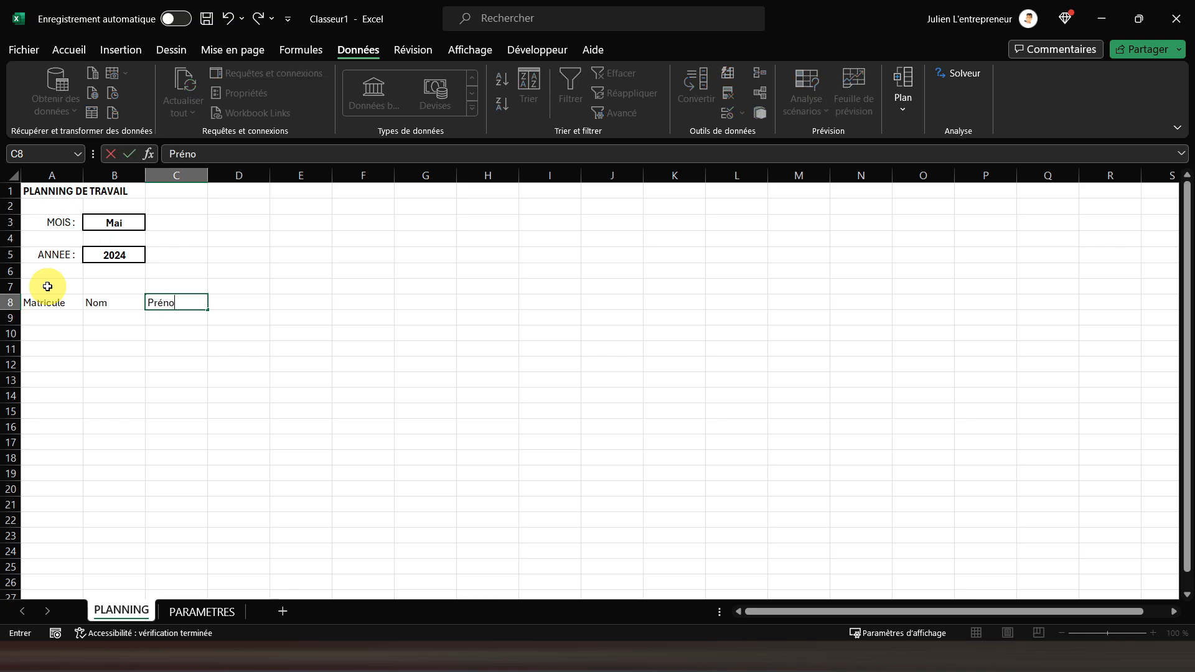
pyautogui.write('m')
pyautogui.press('Return')
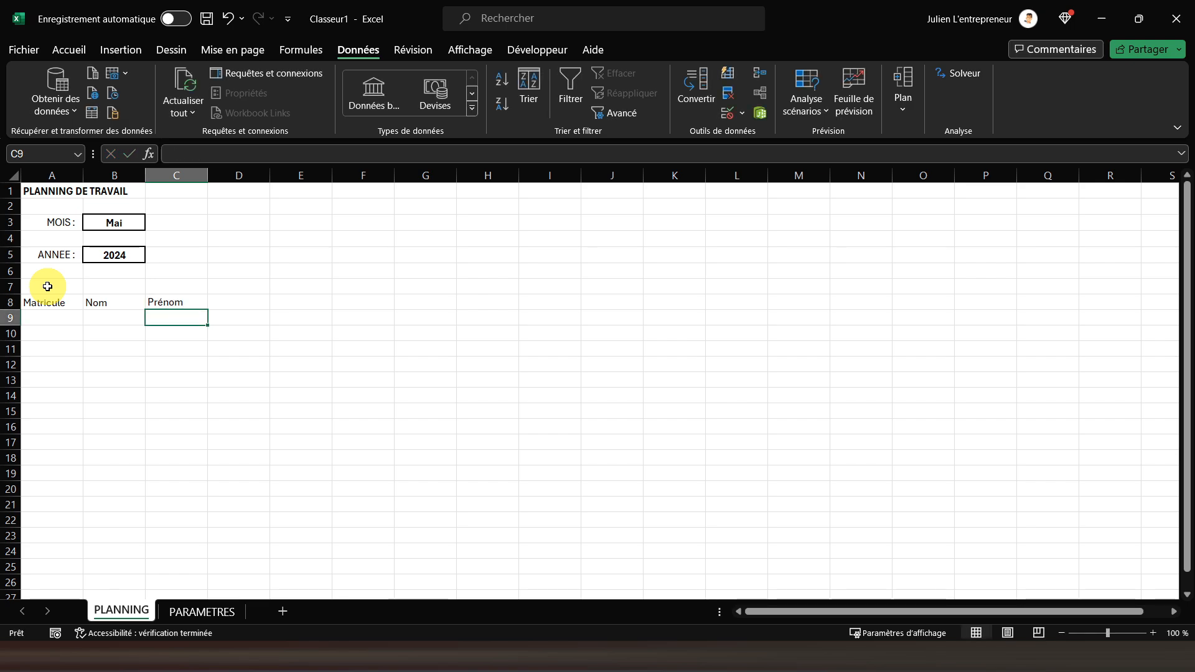
# Format the headers in A8:C8 as bold, with all borders and centered horizontal and vertical alignment
pyautogui.moveTo(38, 303); pyautogui.dragTo(164, 306)
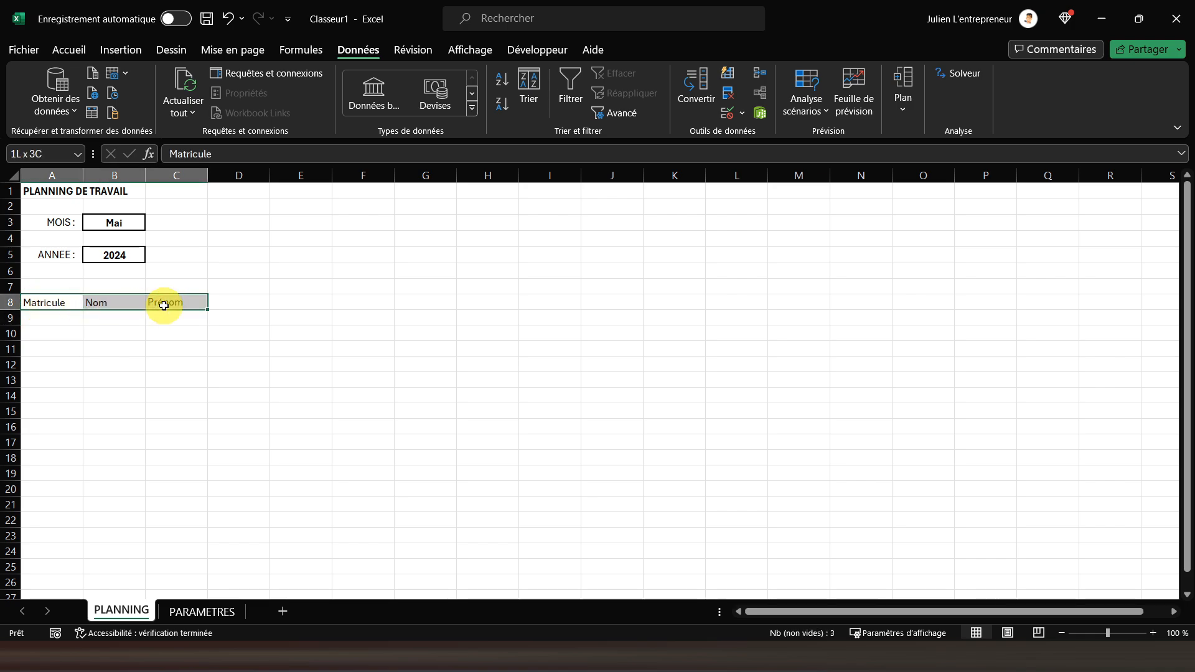
pyautogui.click(67, 49)
pyautogui.click(103, 103)
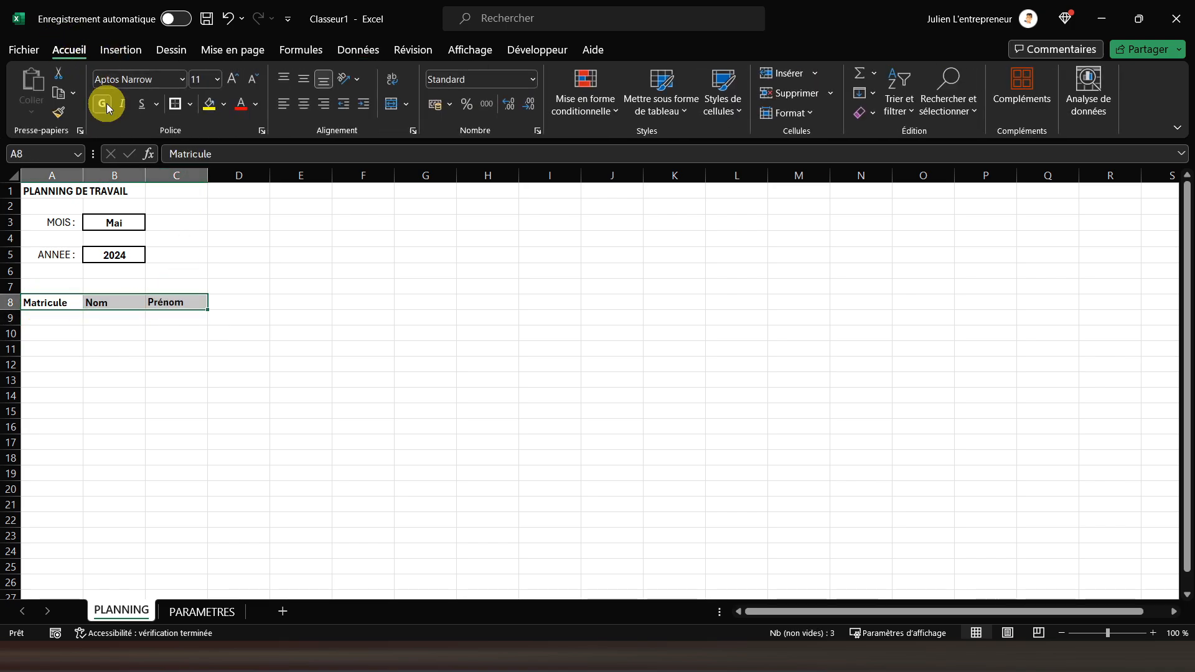
pyautogui.click(190, 105)
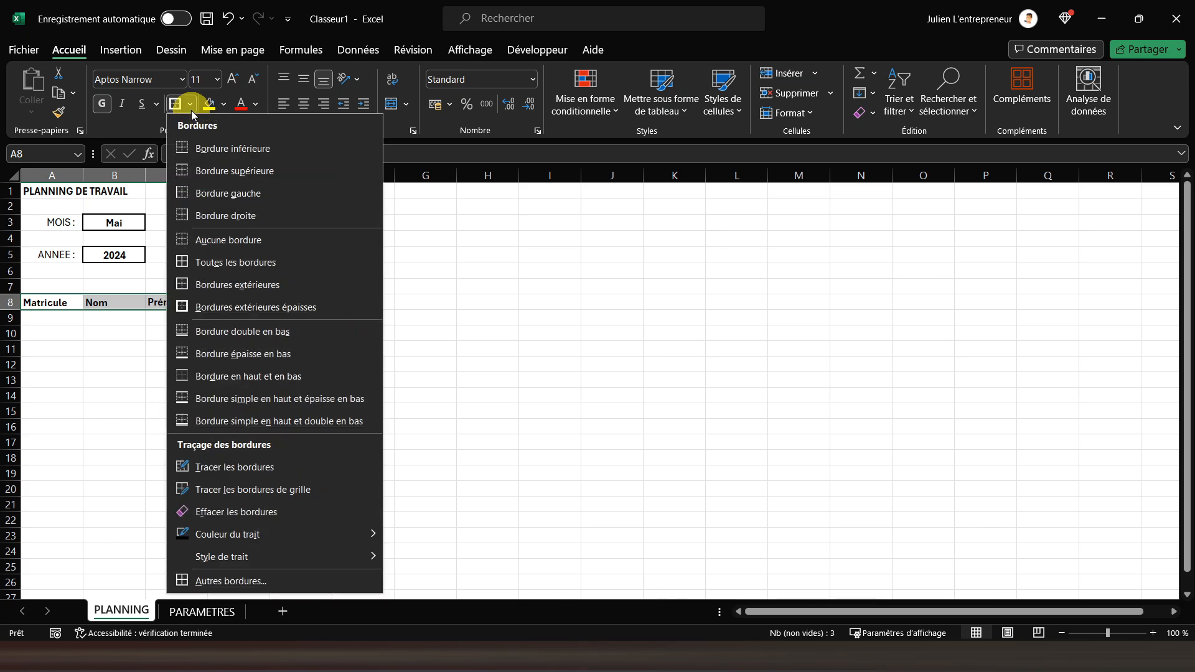
pyautogui.click(211, 263)
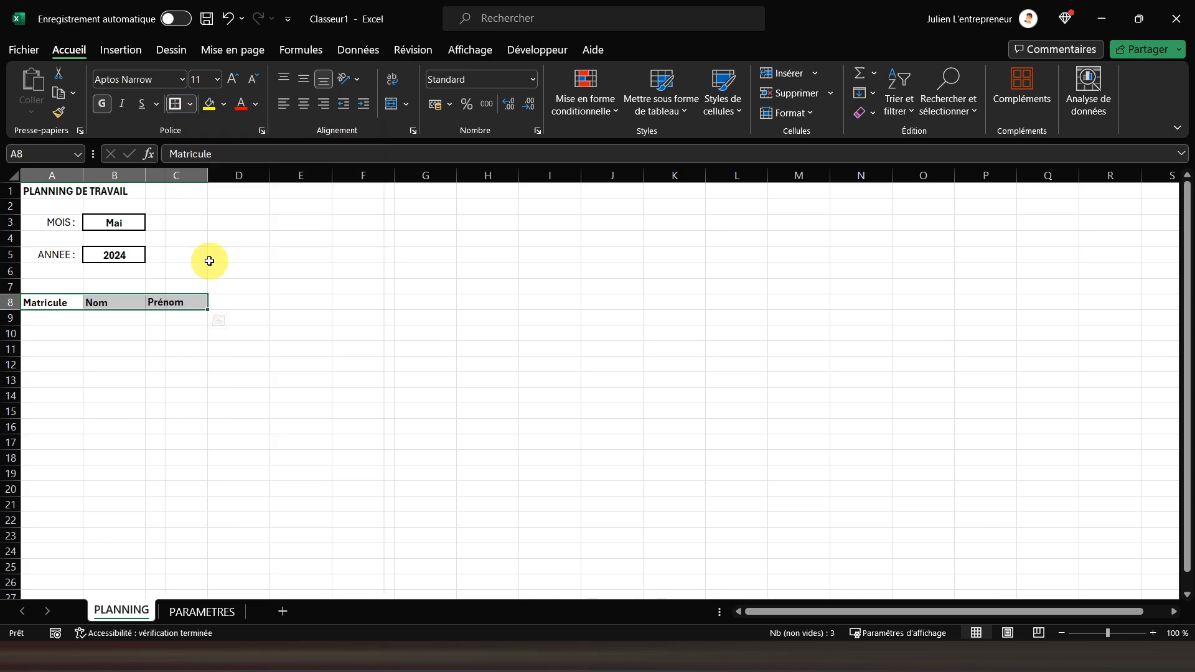
pyautogui.click(303, 103)
pyautogui.click(304, 80)
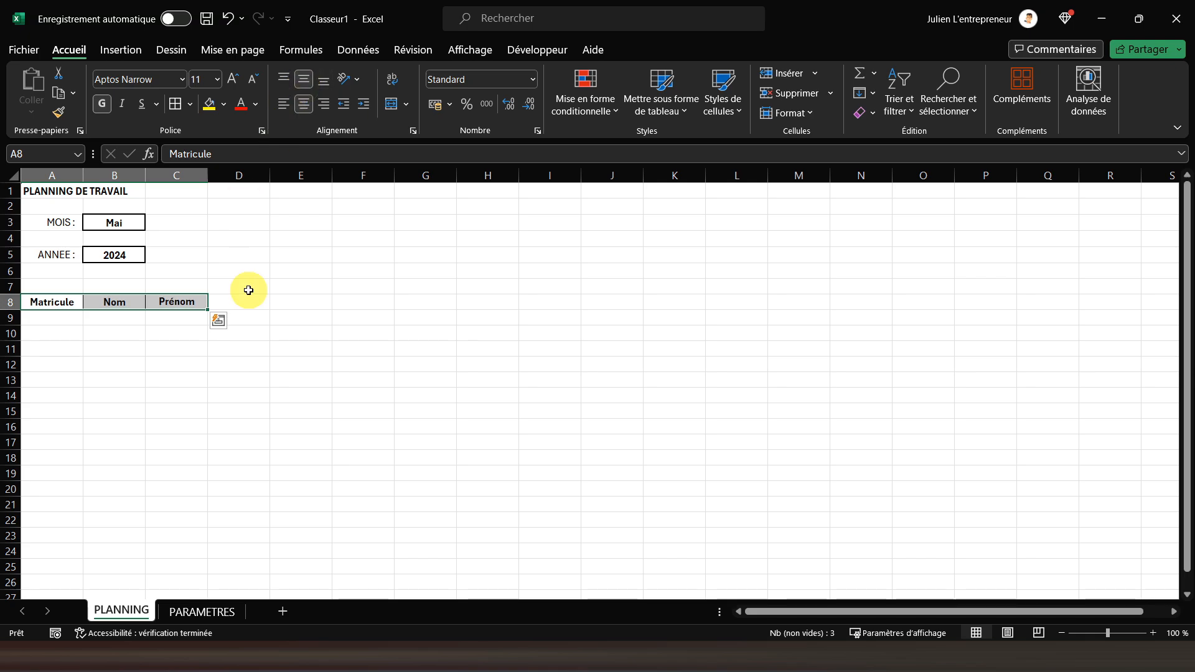
pyautogui.click(243, 288)
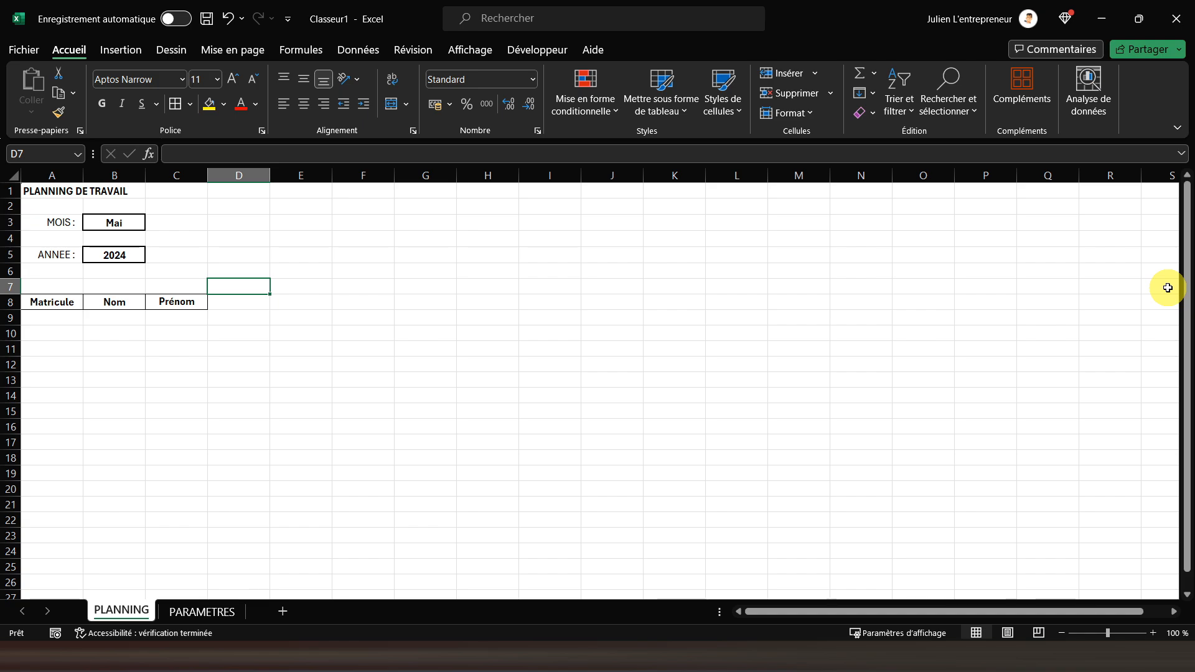
# Set the width of columns D to Q to 6
pyautogui.click(240, 180)
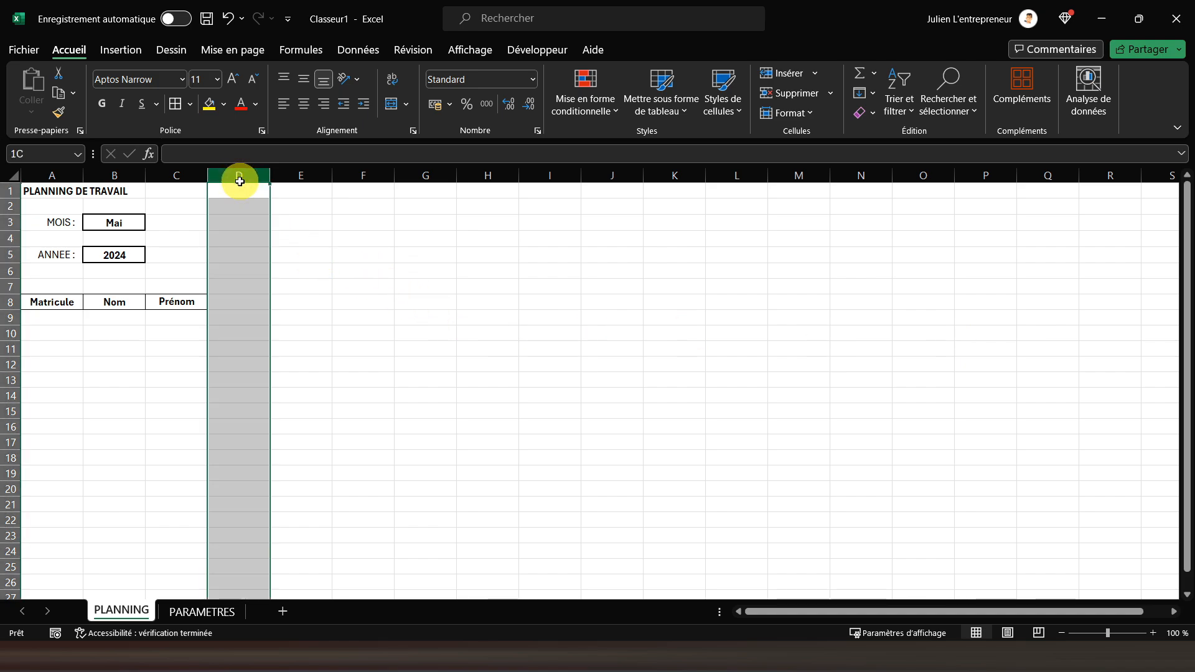
pyautogui.moveTo(239, 183); pyautogui.dragTo(1049, 180)
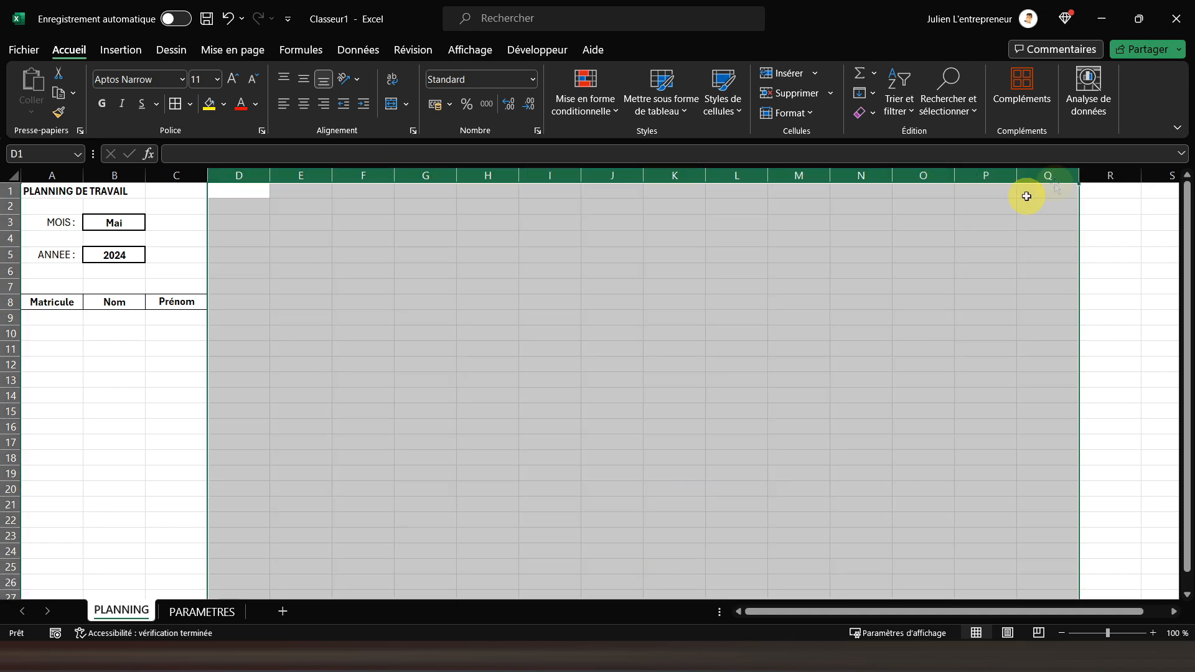
pyautogui.rightClick(250, 180)
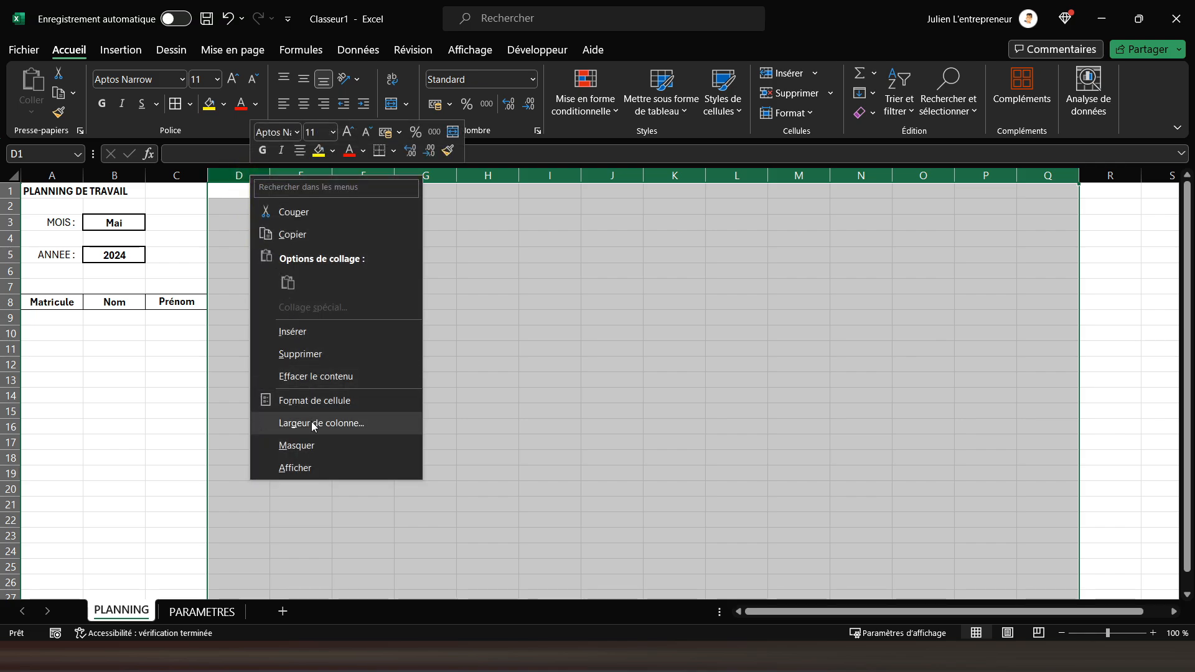
pyautogui.click(313, 422)
pyautogui.write('6')
pyautogui.press('Return')
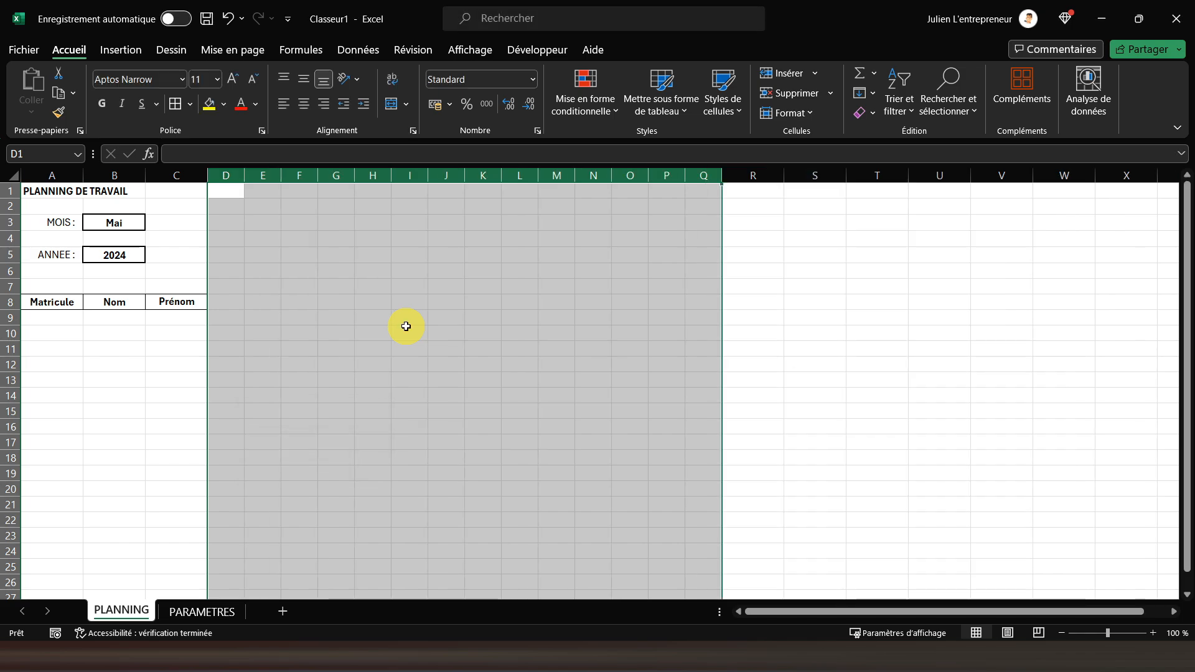
# Enter 1 in cell D7 and autofill it across row 7 as an incrementing series up to 18 in U7
pyautogui.click(229, 285)
pyautogui.write('1')
pyautogui.moveTo(246, 296); pyautogui.dragTo(990, 288)
pyautogui.click(984, 303)
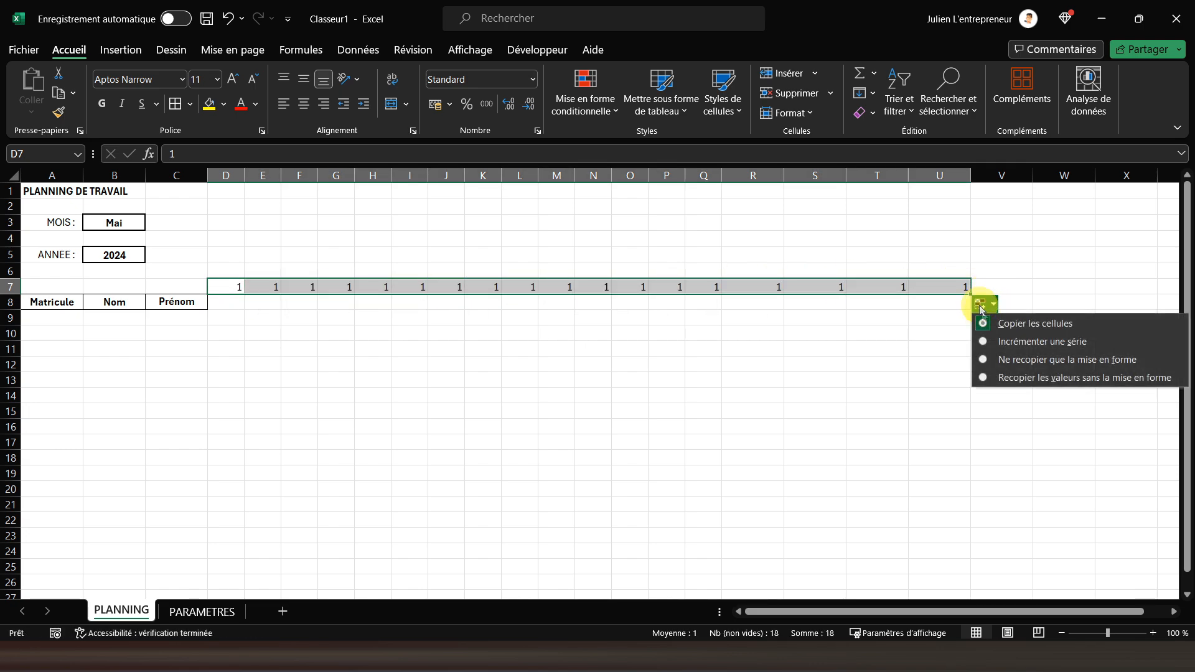
pyautogui.click(1005, 341)
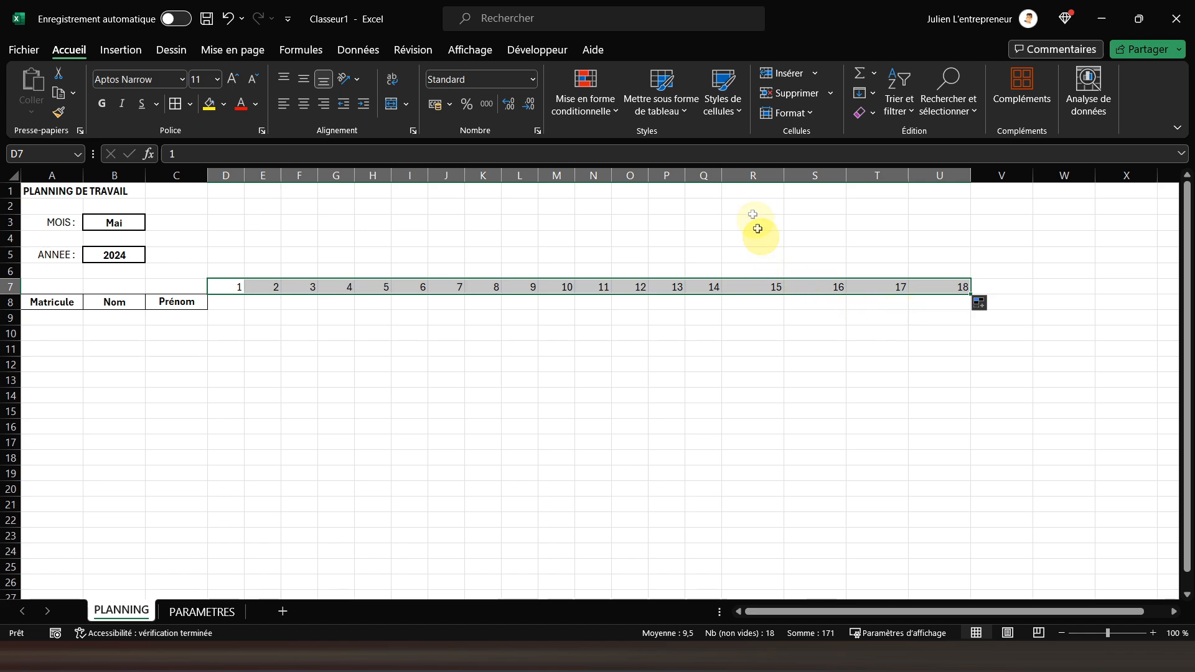
# Set the width of columns R to AF to 6
pyautogui.moveTo(752, 176); pyautogui.dragTo(800, 218)
pyautogui.rightClick(731, 181)
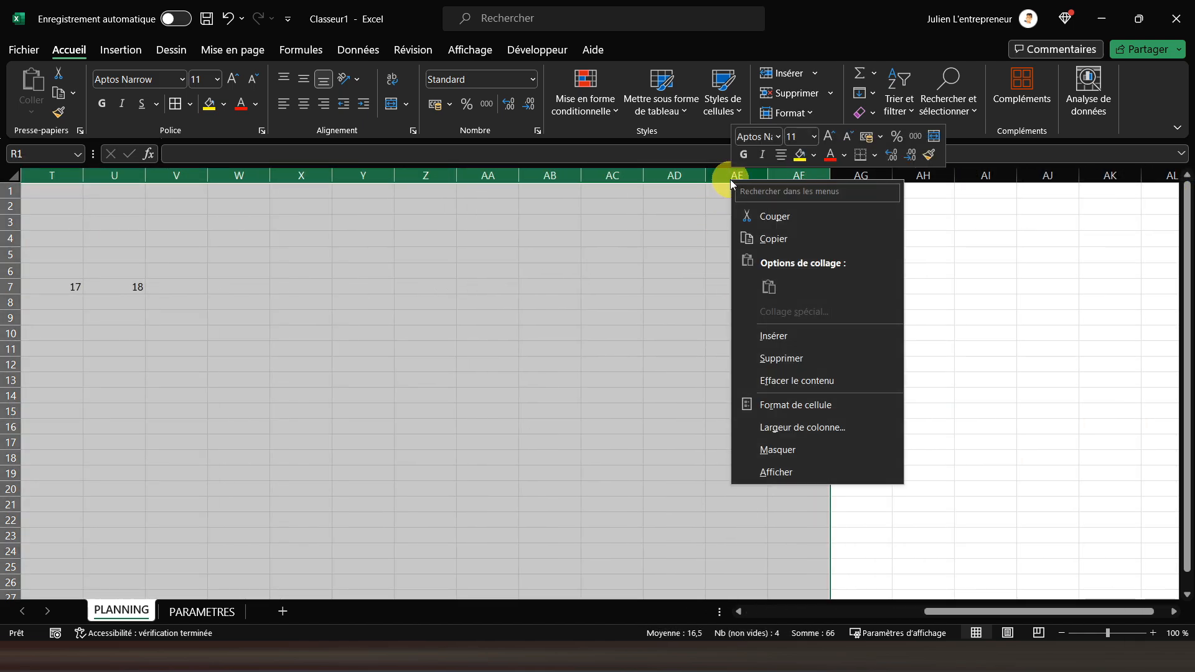
pyautogui.click(793, 427)
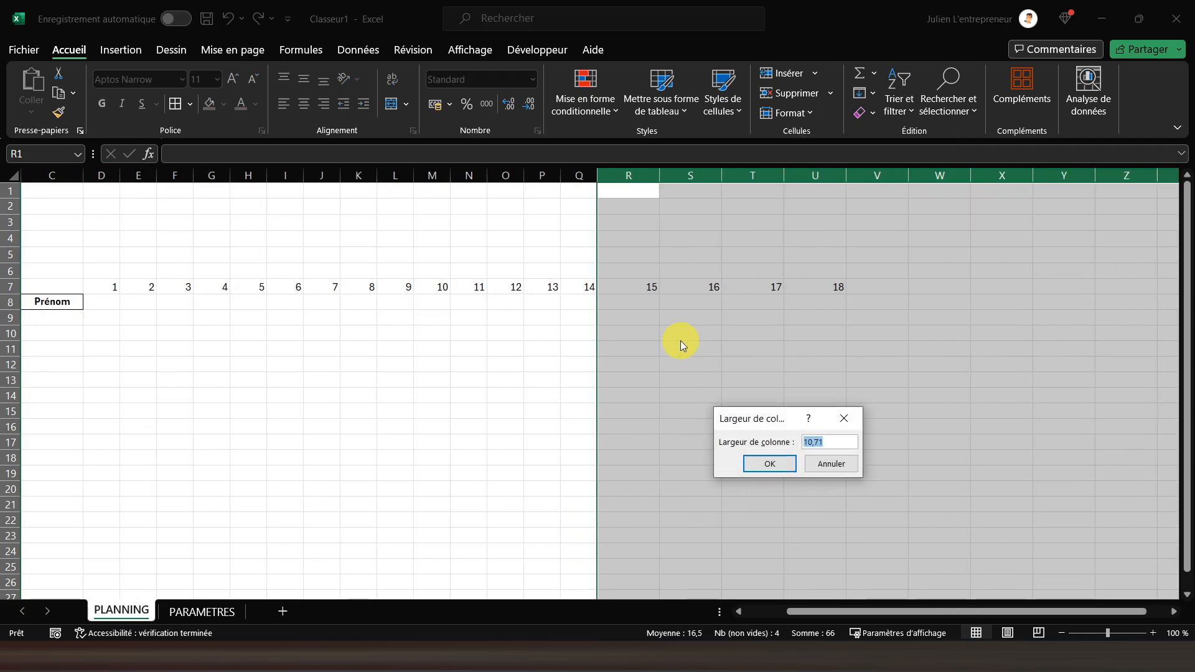
pyautogui.write('6')
pyautogui.press('Return')
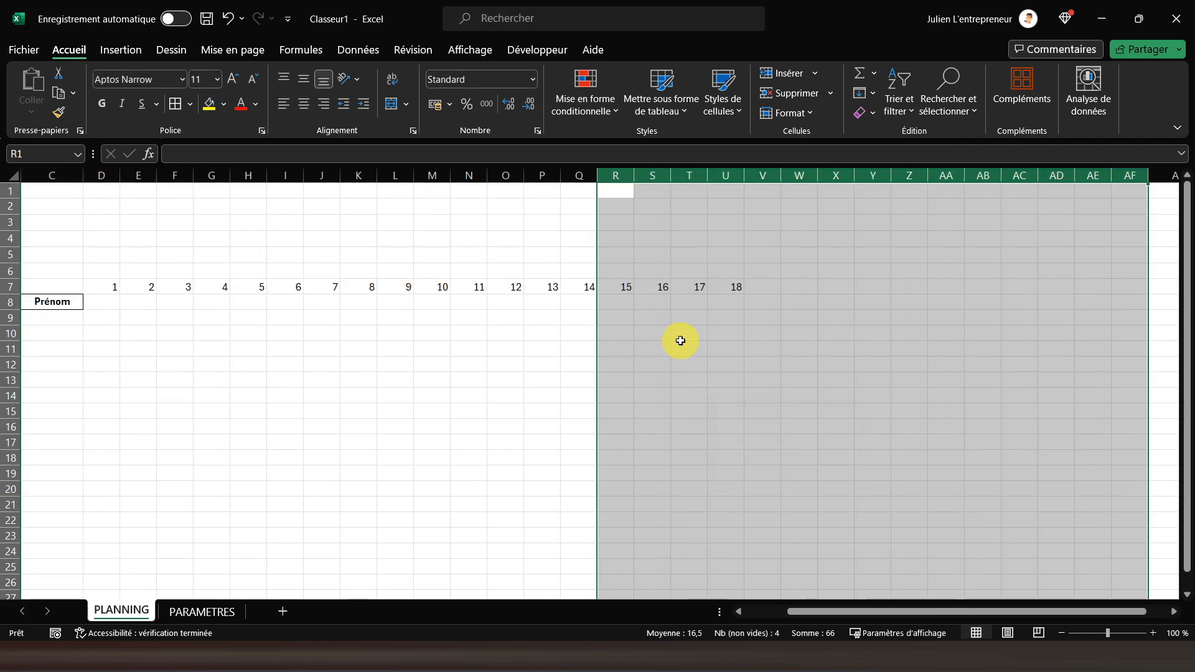
# Autofill the day numbers in row 7 from U7 to AD7 as an incrementing series up to 27
pyautogui.click(720, 290)
pyautogui.moveTo(743, 293); pyautogui.dragTo(1089, 286)
pyautogui.click(1087, 306)
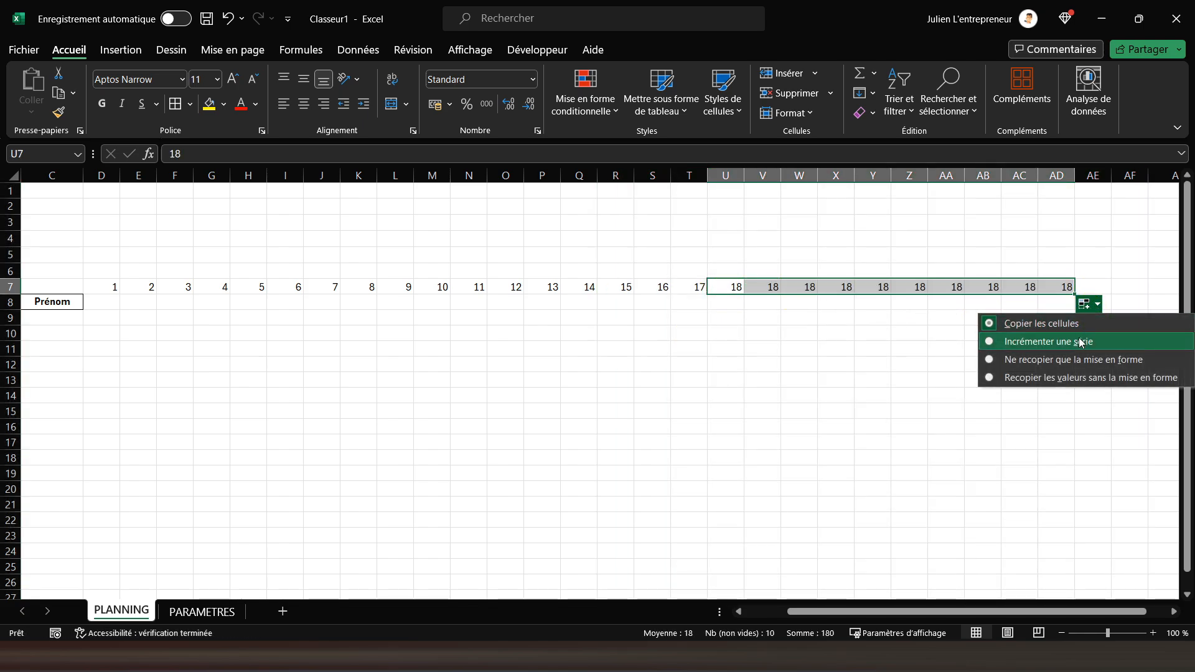
pyautogui.click(1027, 340)
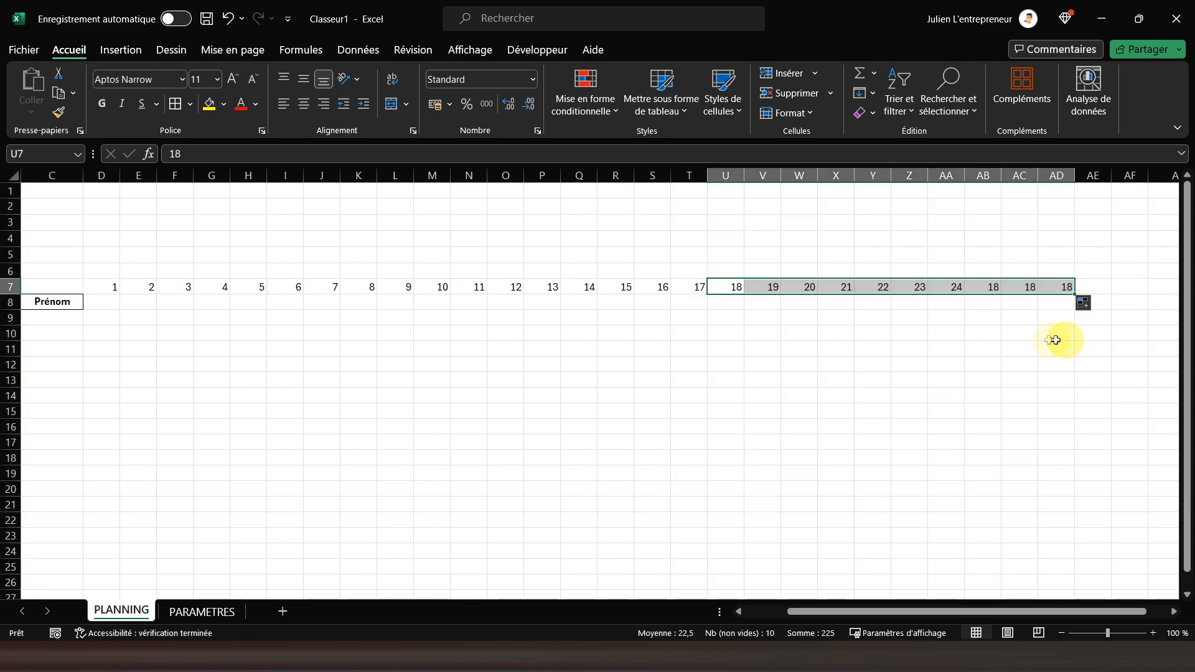
# Extend the incrementing day series from AD7 to 31 in AH7, clearing the surplus values in AI7 and AJ7
pyautogui.click(1050, 288)
pyautogui.moveTo(1076, 294); pyautogui.dragTo(1030, 288)
pyautogui.click(1052, 303)
pyautogui.click(1055, 343)
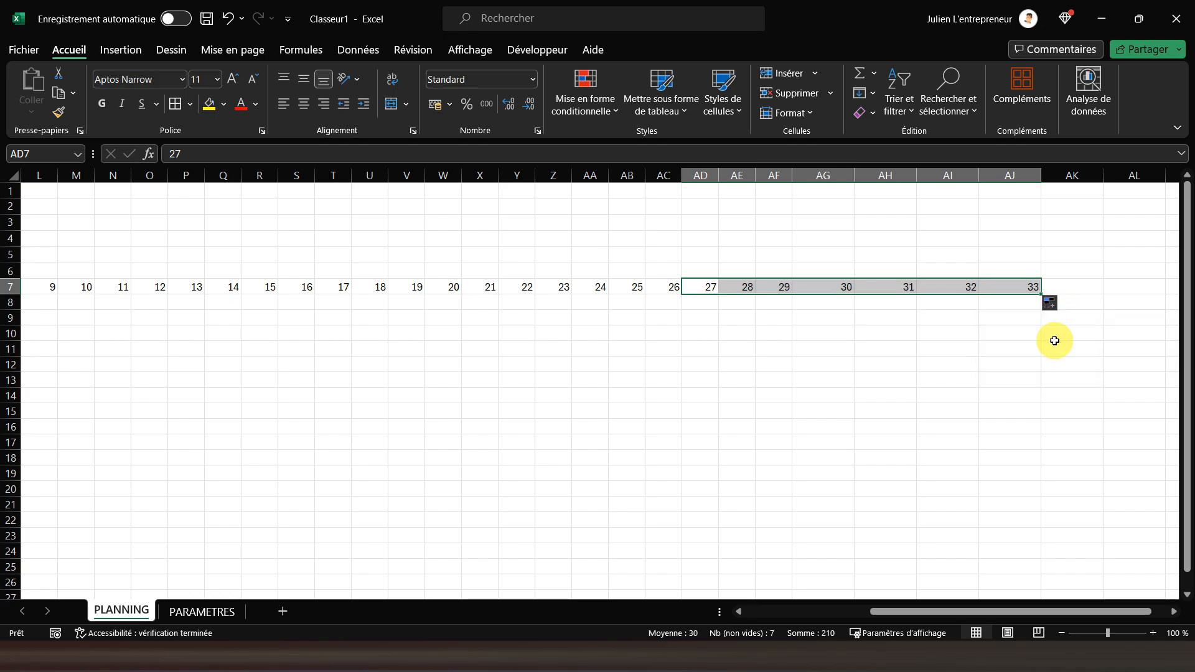
pyautogui.moveTo(944, 286); pyautogui.dragTo(994, 286)
pyautogui.press('Delete')
# Set the width of columns AG and AH to 6
pyautogui.moveTo(820, 176); pyautogui.dragTo(870, 175)
pyautogui.rightClick(822, 176)
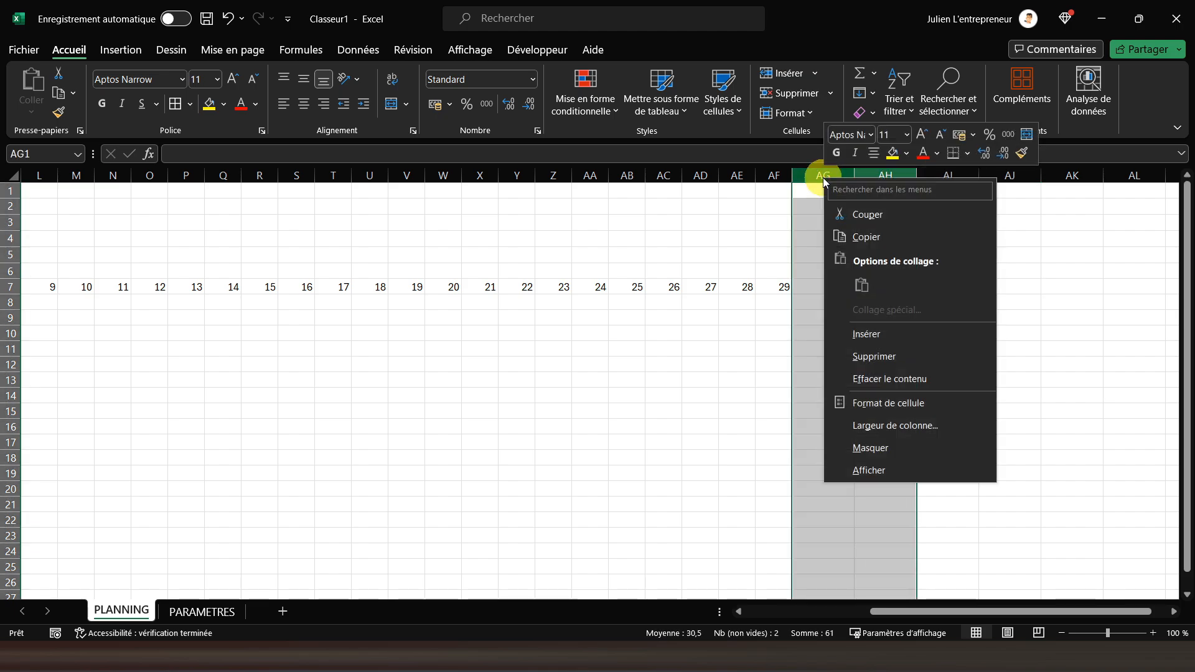
pyautogui.click(890, 425)
pyautogui.write('6')
pyautogui.press('Return')
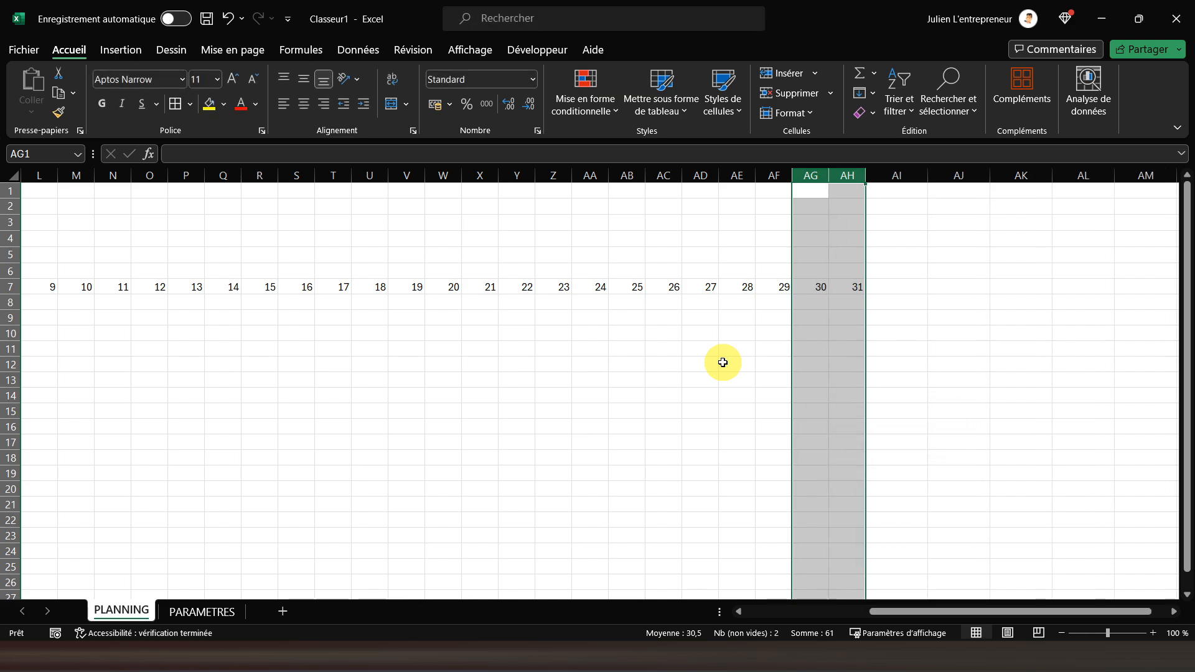
pyautogui.moveTo(920, 610); pyautogui.dragTo(642, 606)
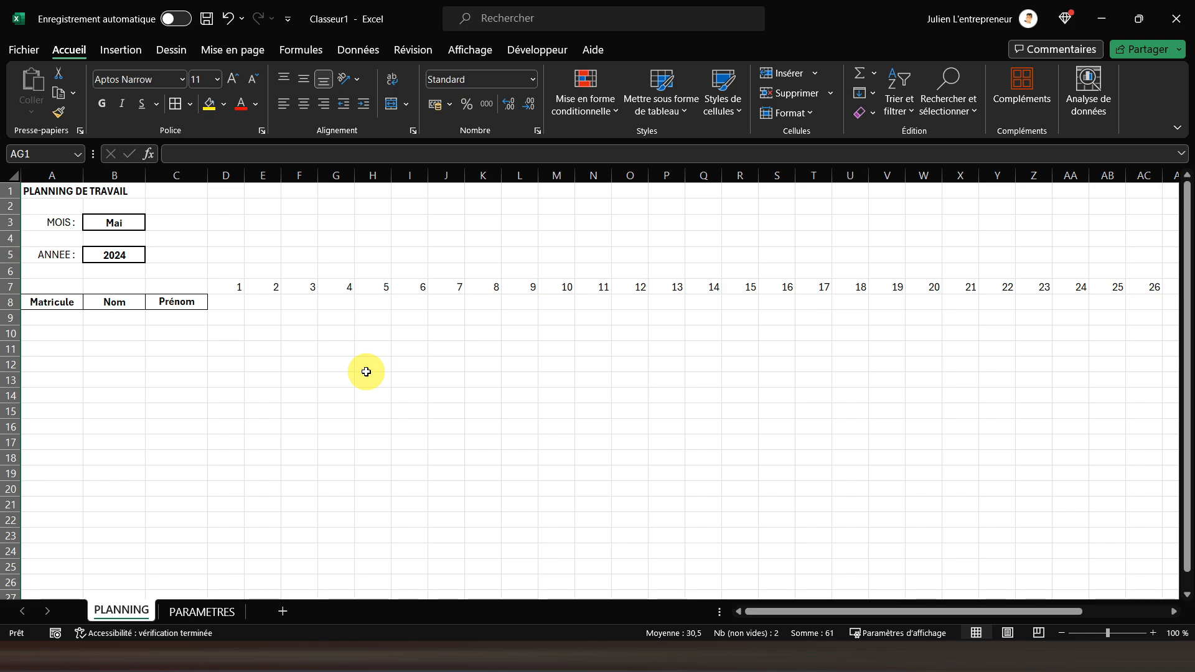
# Apply all borders to columns A to C from the header row 8 down past row 27
pyautogui.click(47, 302)
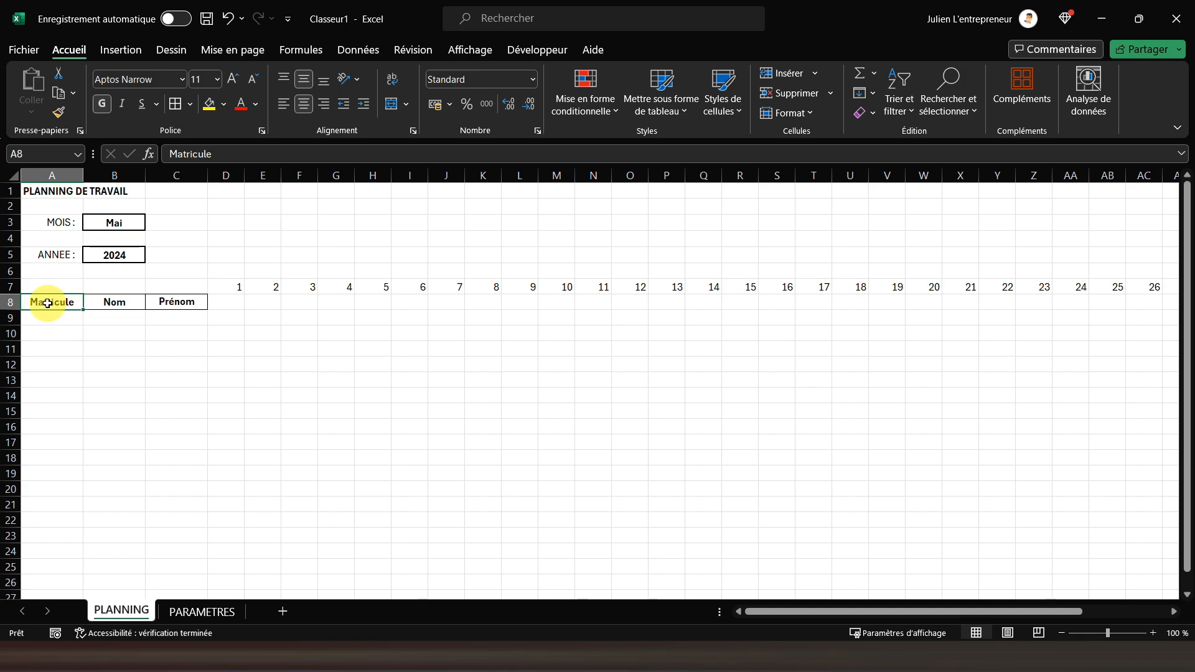
pyautogui.moveTo(46, 303); pyautogui.dragTo(160, 573)
pyautogui.scroll(4, 158, 416)
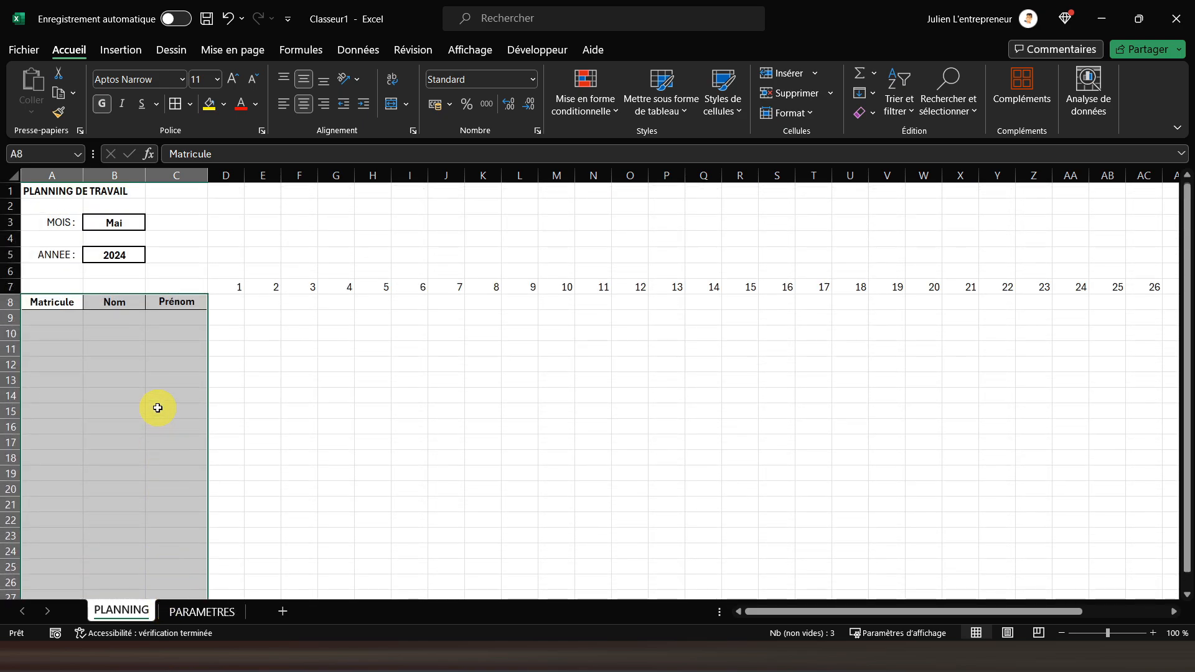
pyautogui.click(175, 104)
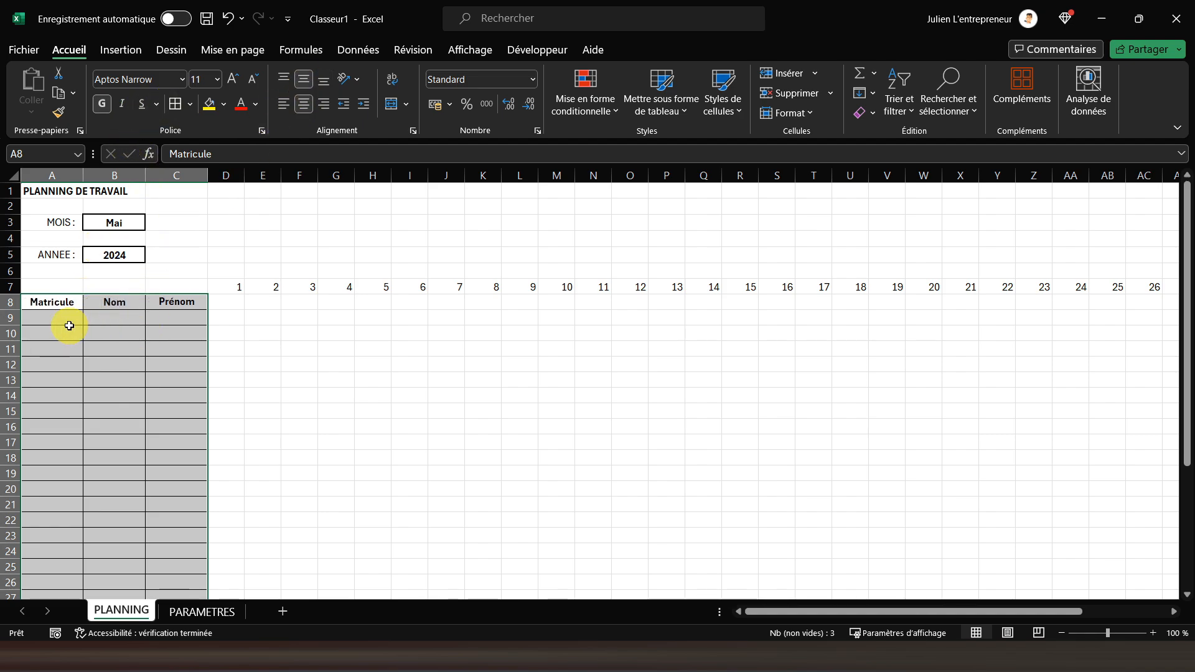
pyautogui.click(45, 318)
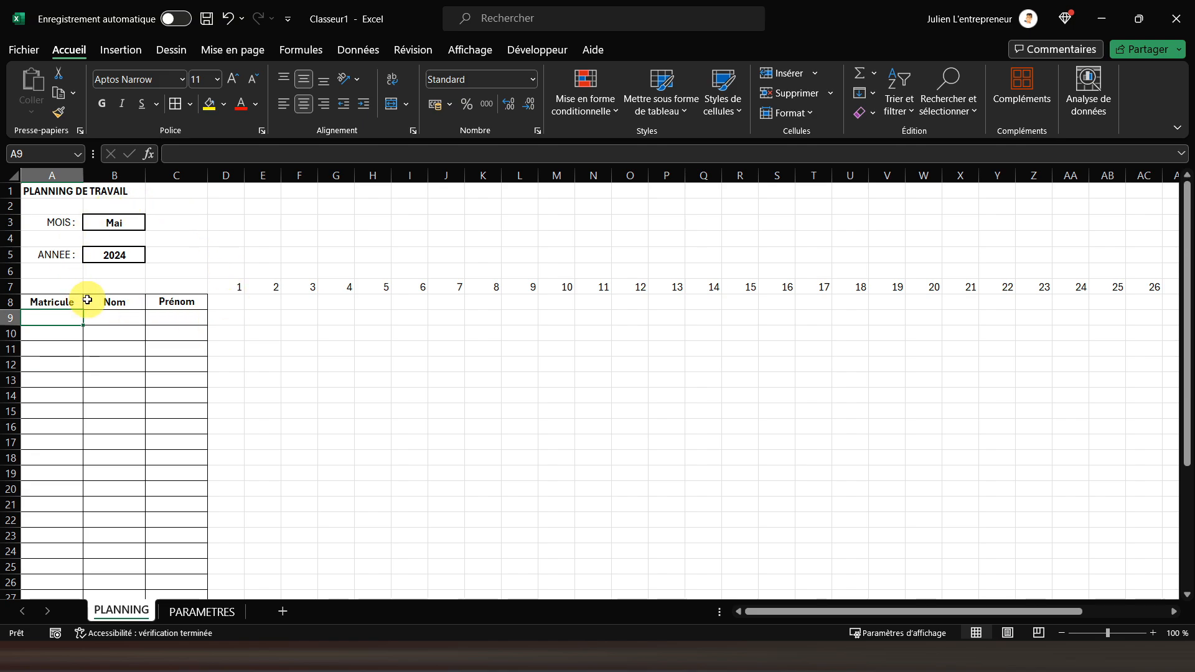
pyautogui.moveTo(213, 285); pyautogui.dragTo(900, 458)
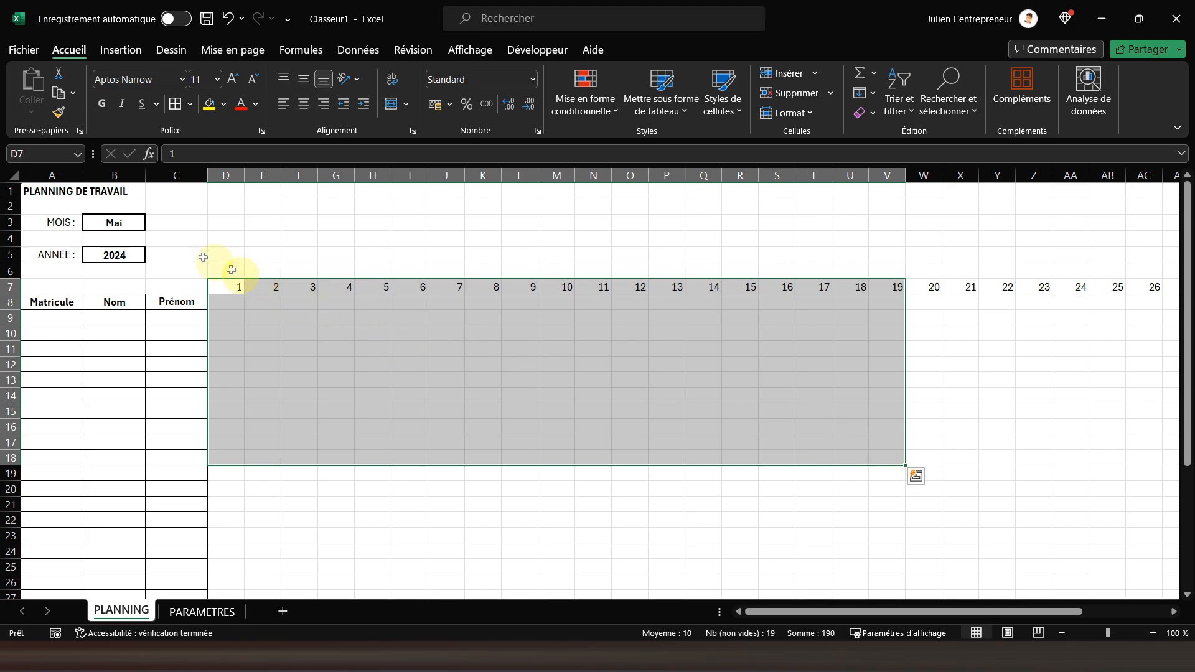
pyautogui.click(53, 192)
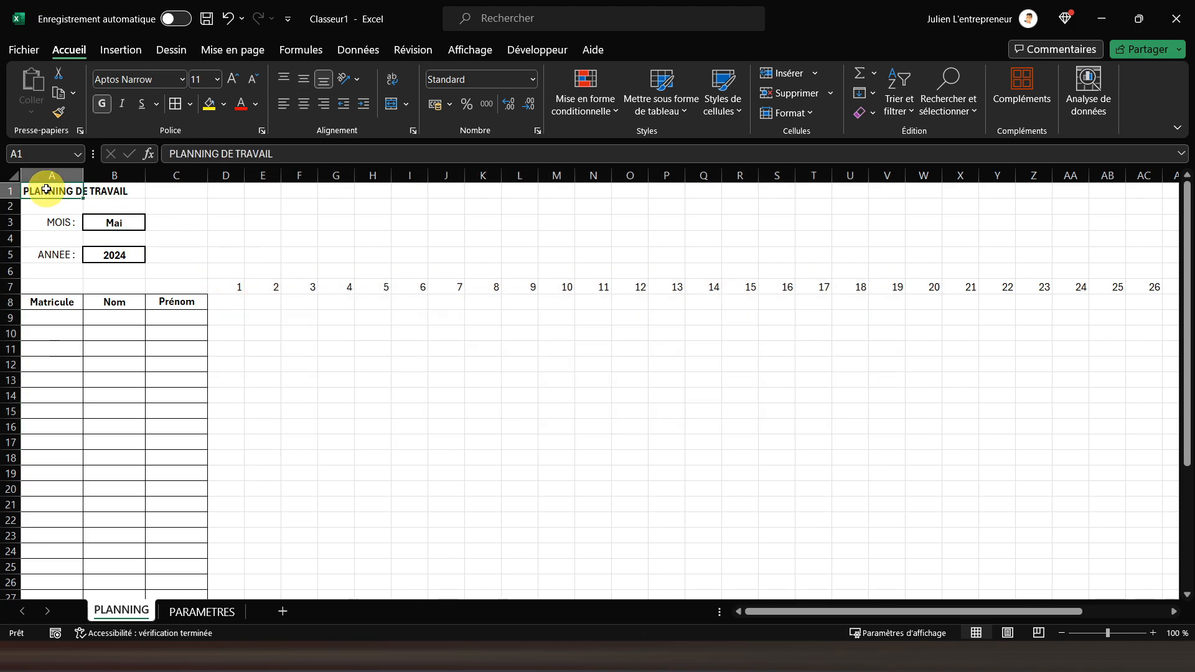
# On the PARAMETRES sheet, center the NUMERO column K1:K13 and apply all borders to the month table J1:K13
pyautogui.click(184, 612)
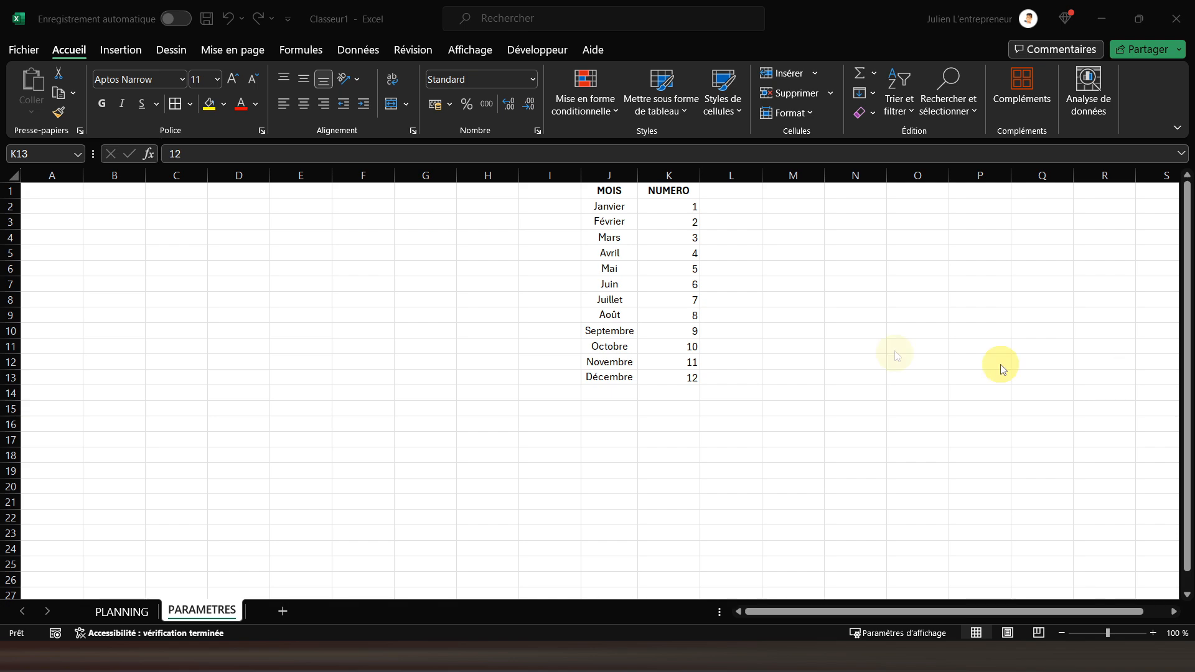
pyautogui.moveTo(664, 199); pyautogui.dragTo(684, 378)
pyautogui.click(304, 104)
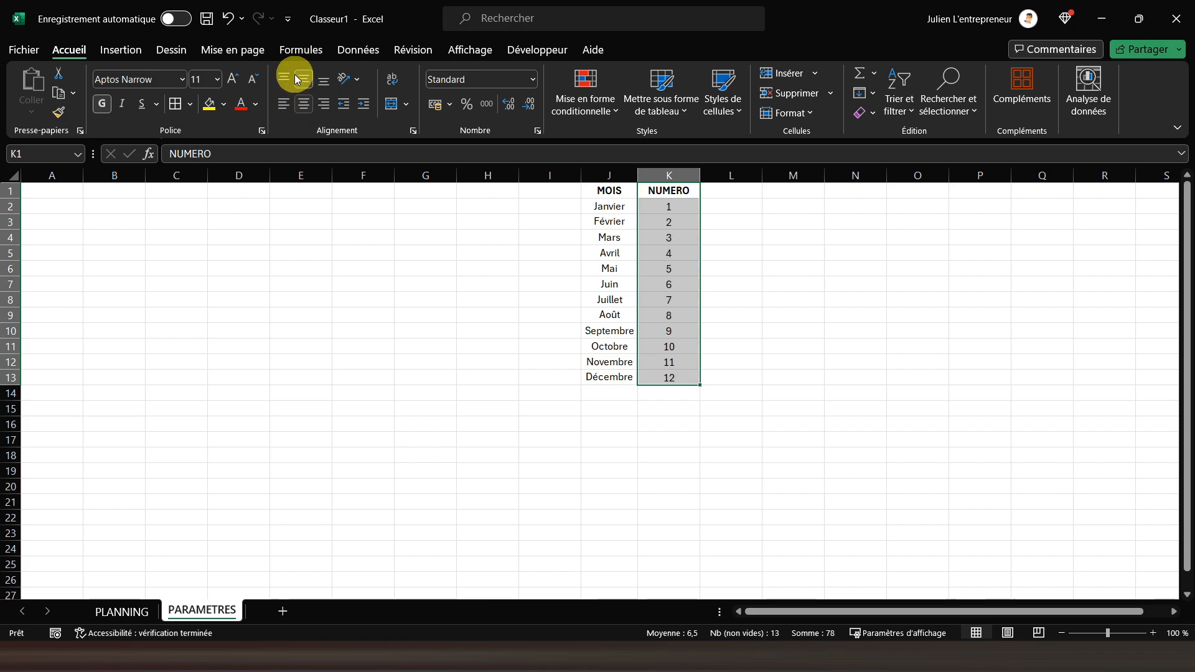
pyautogui.moveTo(588, 190); pyautogui.dragTo(678, 376)
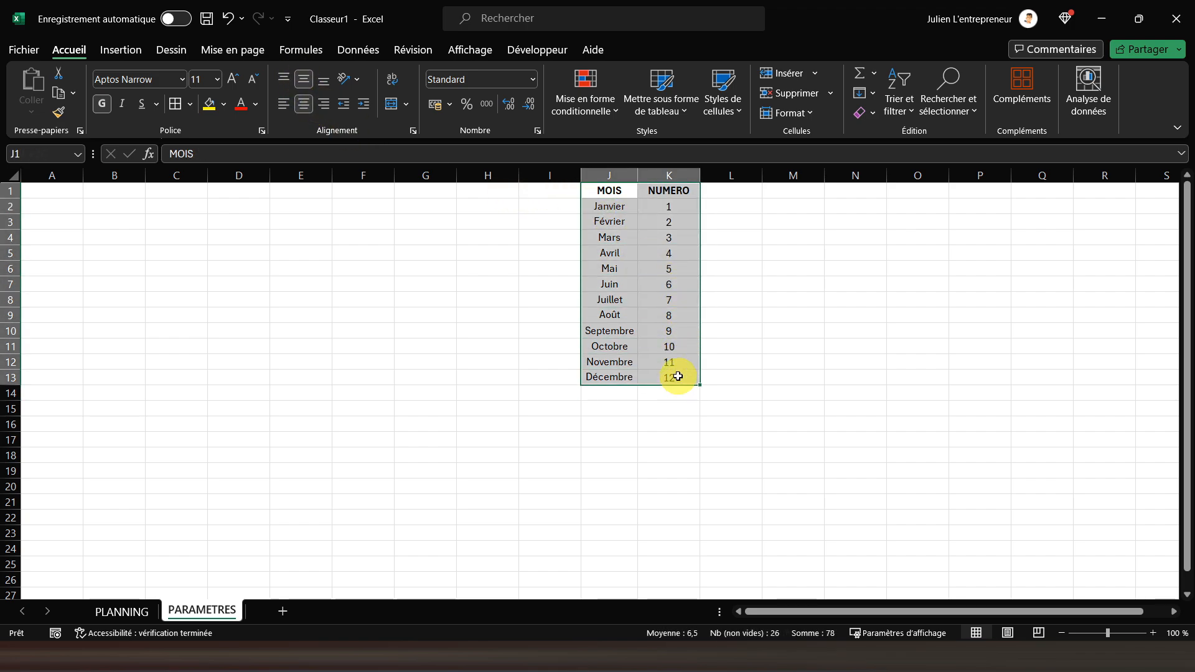
pyautogui.click(175, 103)
# Enter the headers Matricule, Nom, Prénom, Date and Type d'absence in cells A1 to E1 of PARAMETRES
pyautogui.click(53, 193)
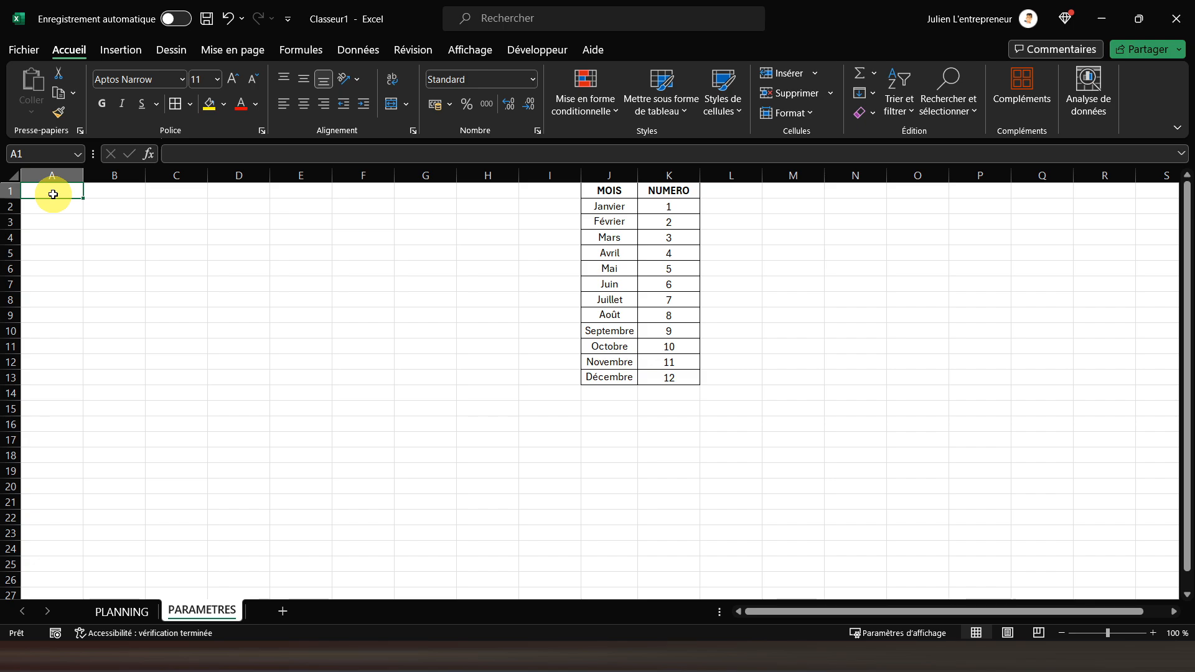
pyautogui.write('M')
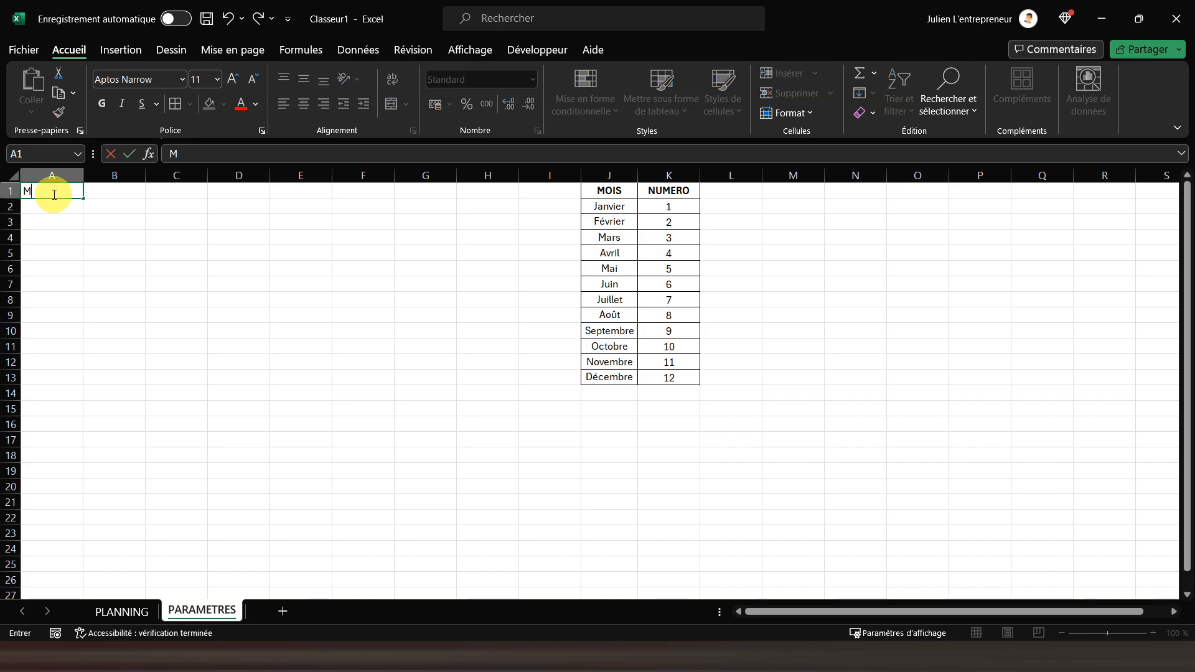
pyautogui.write('atricule')
pyautogui.press('Tab')
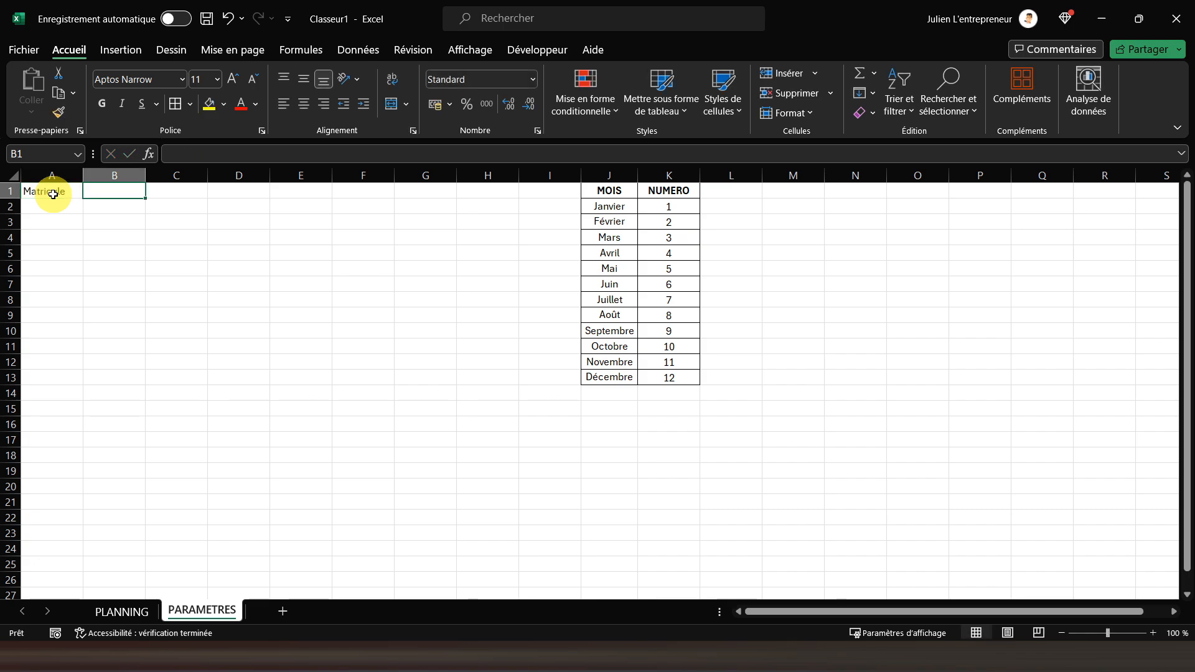
pyautogui.write('Nom')
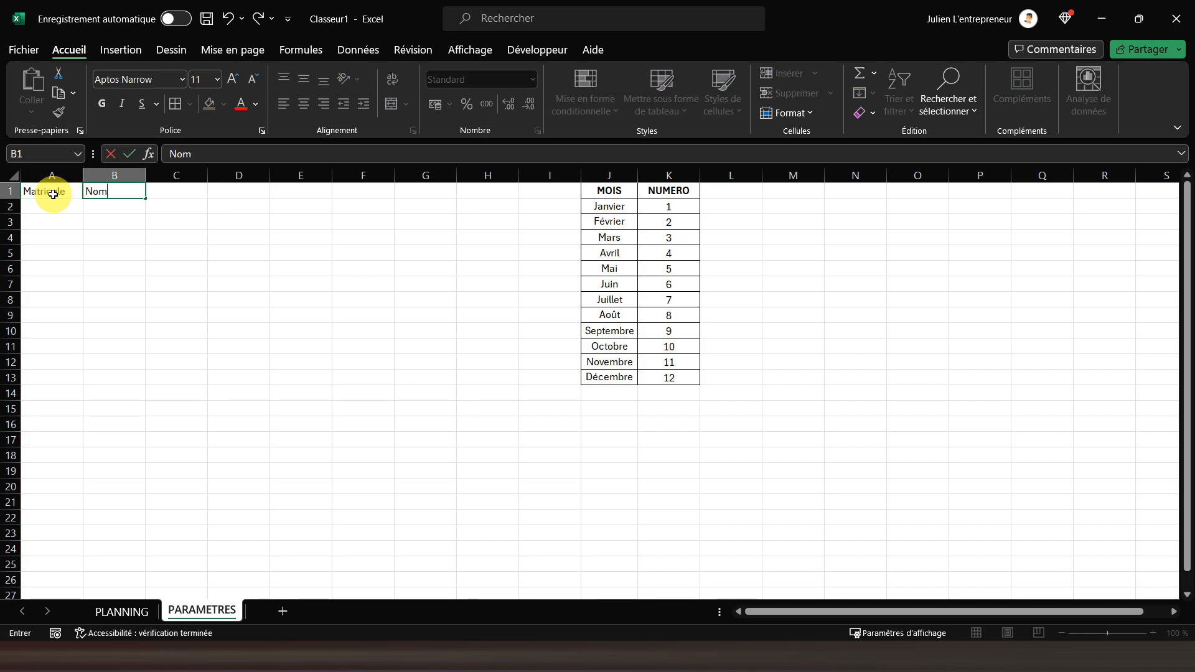
pyautogui.press('Tab')
pyautogui.write('P')
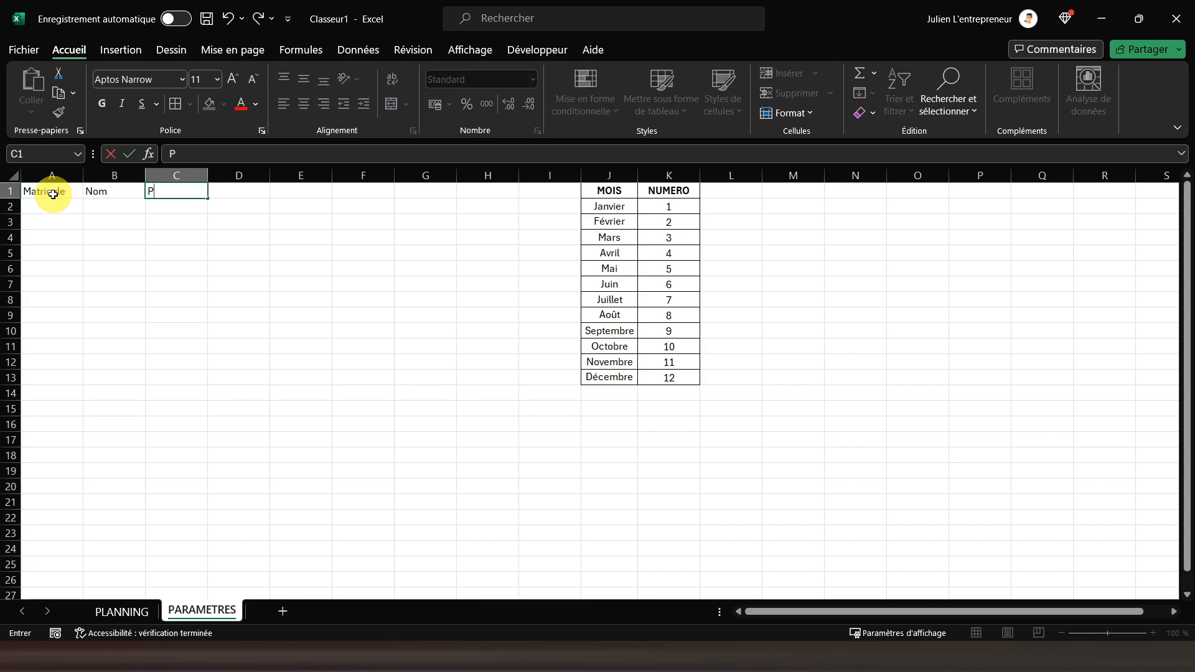
pyautogui.write('rénom')
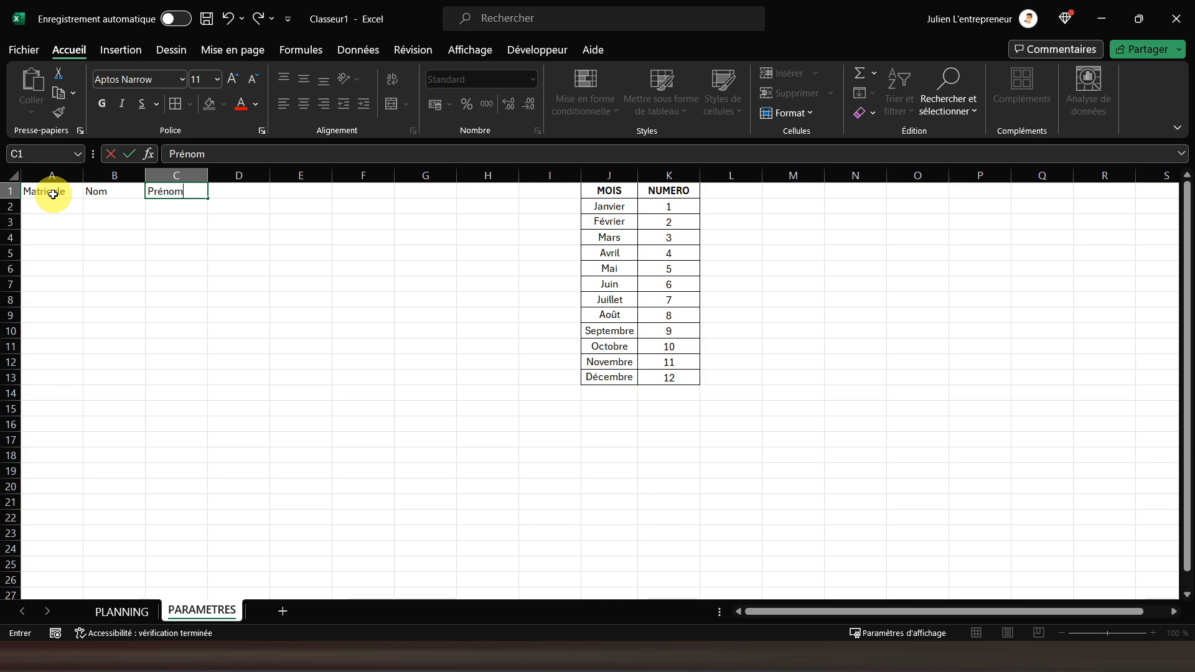
pyautogui.press('Tab')
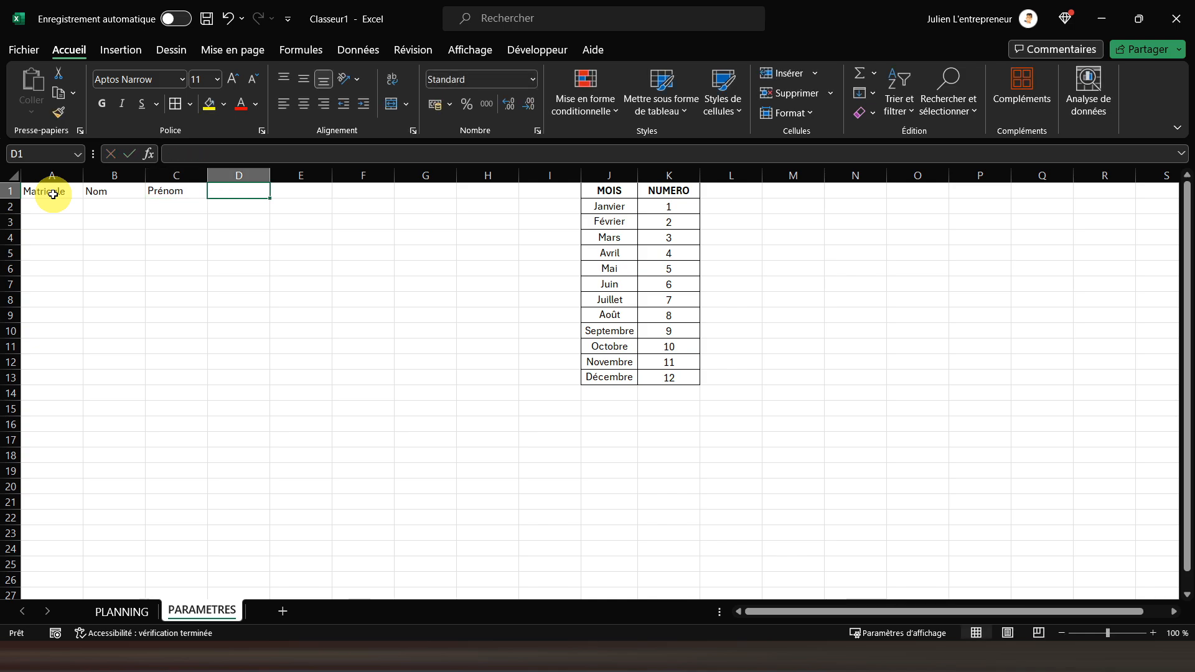
pyautogui.write('Date')
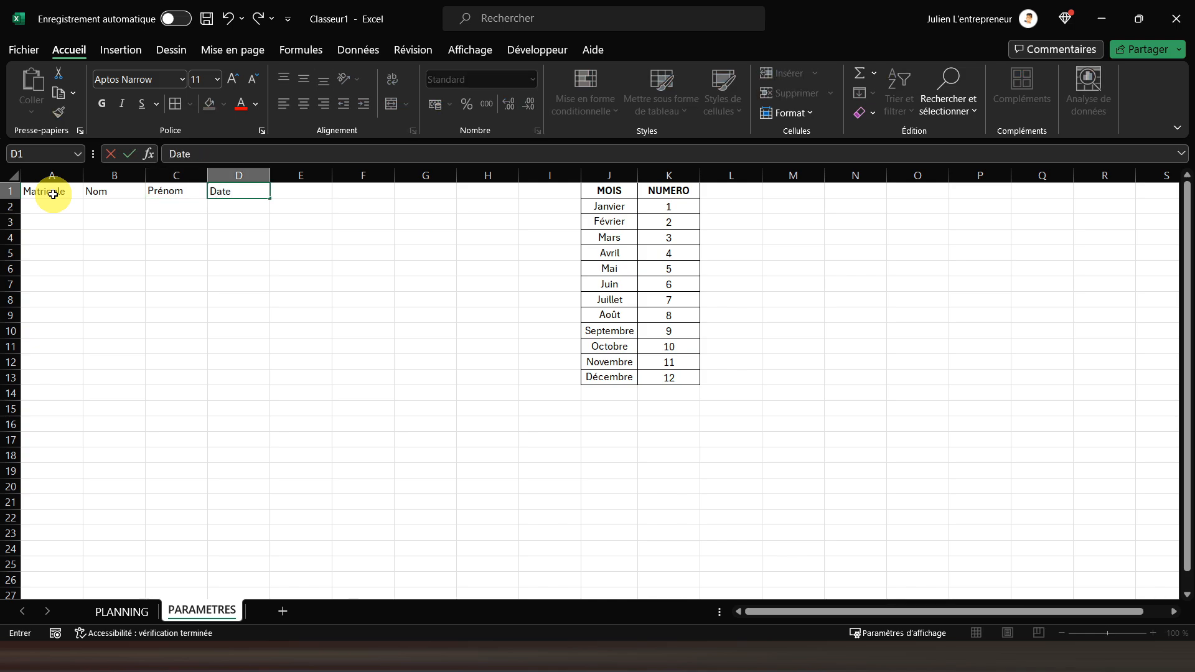
pyautogui.press('Tab')
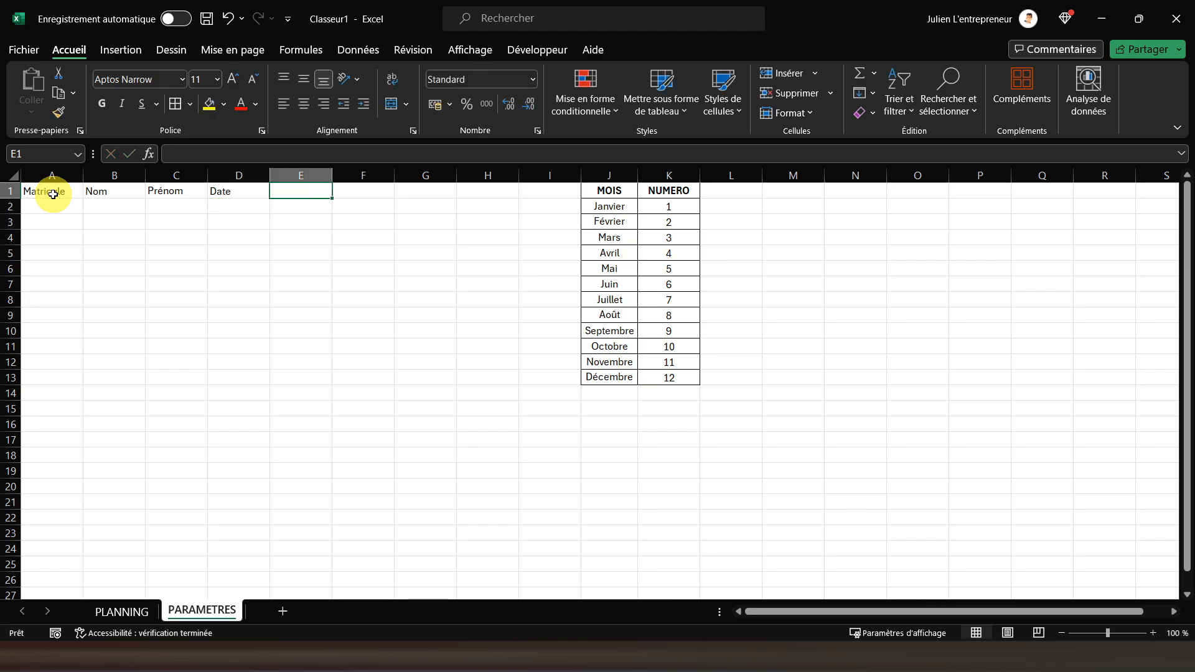
pyautogui.write("Type d'absence")
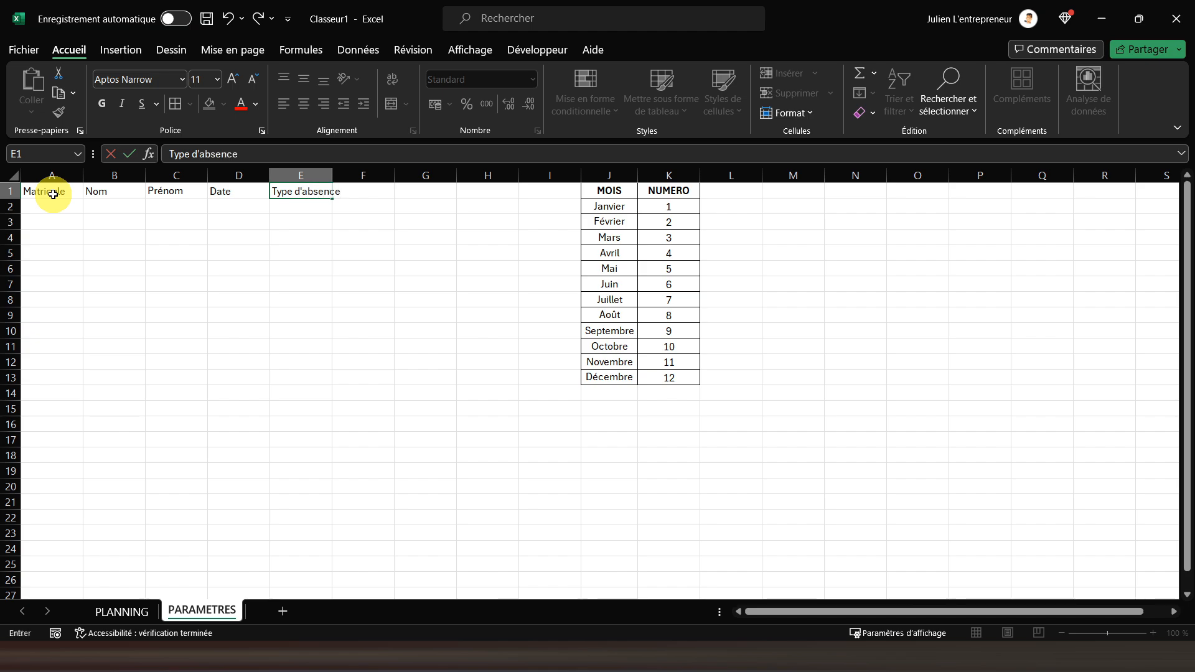
pyautogui.press('Return')
# Enter the first employee's matricule, last name and first name in cells A2 to C2 of PARAMETRES
pyautogui.press('Left')
pyautogui.press('Left')
pyautogui.press('Left')
pyautogui.press('Left')
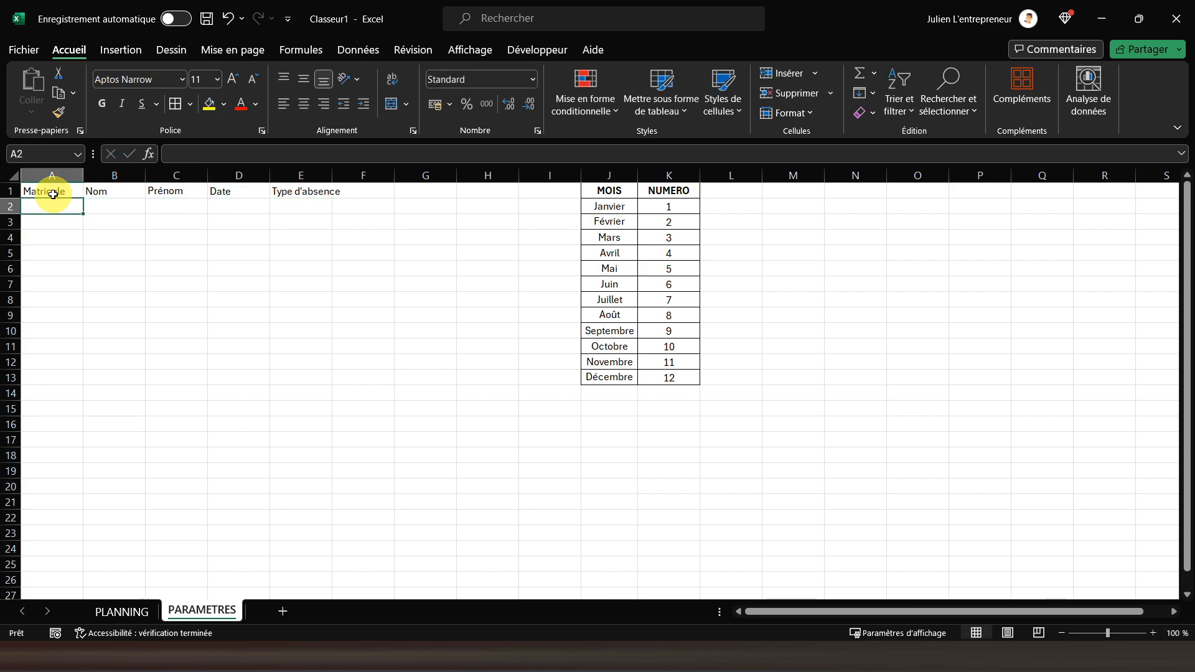
pyautogui.write('M001')
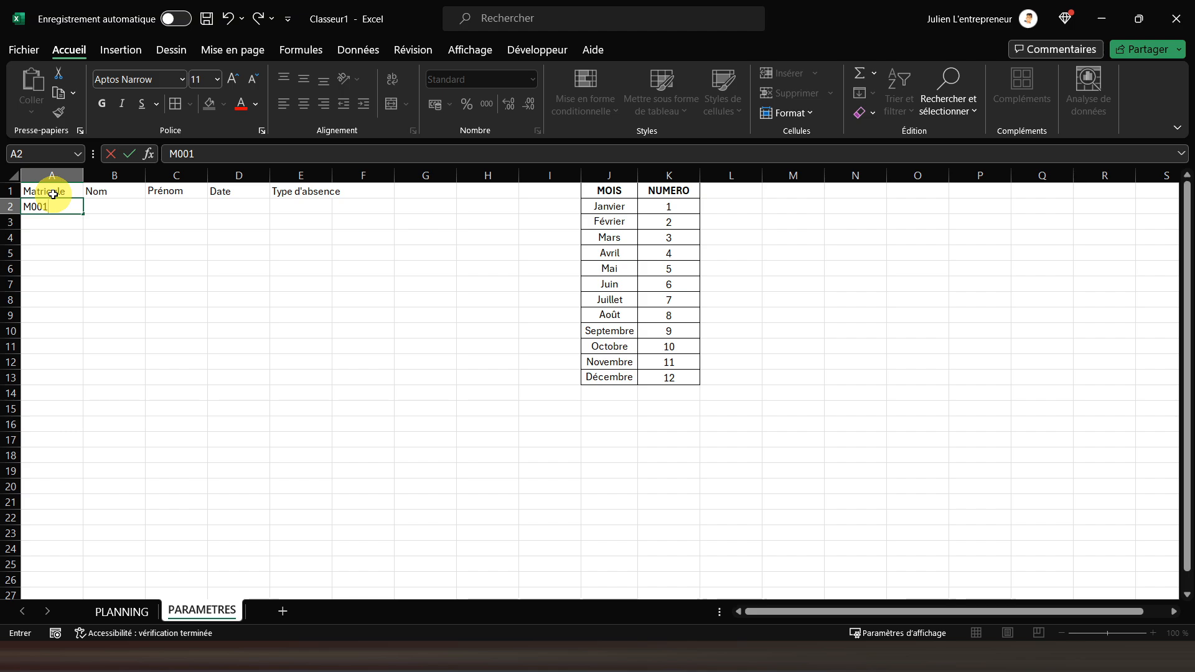
pyautogui.press('Tab')
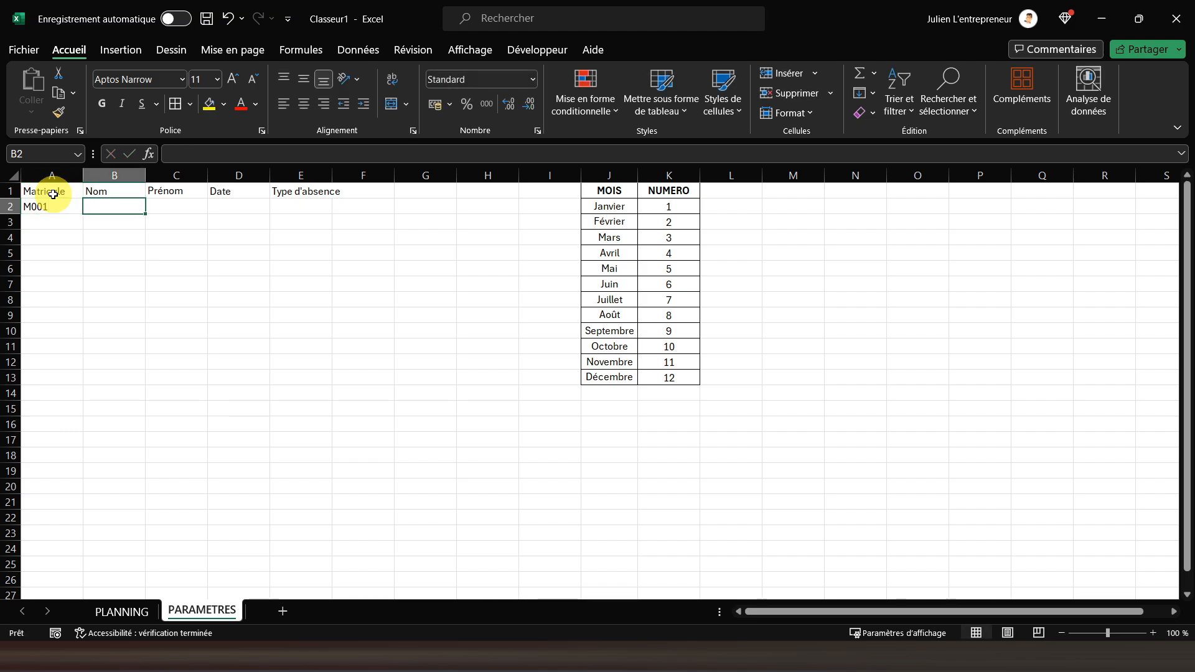
pyautogui.write('Martin')
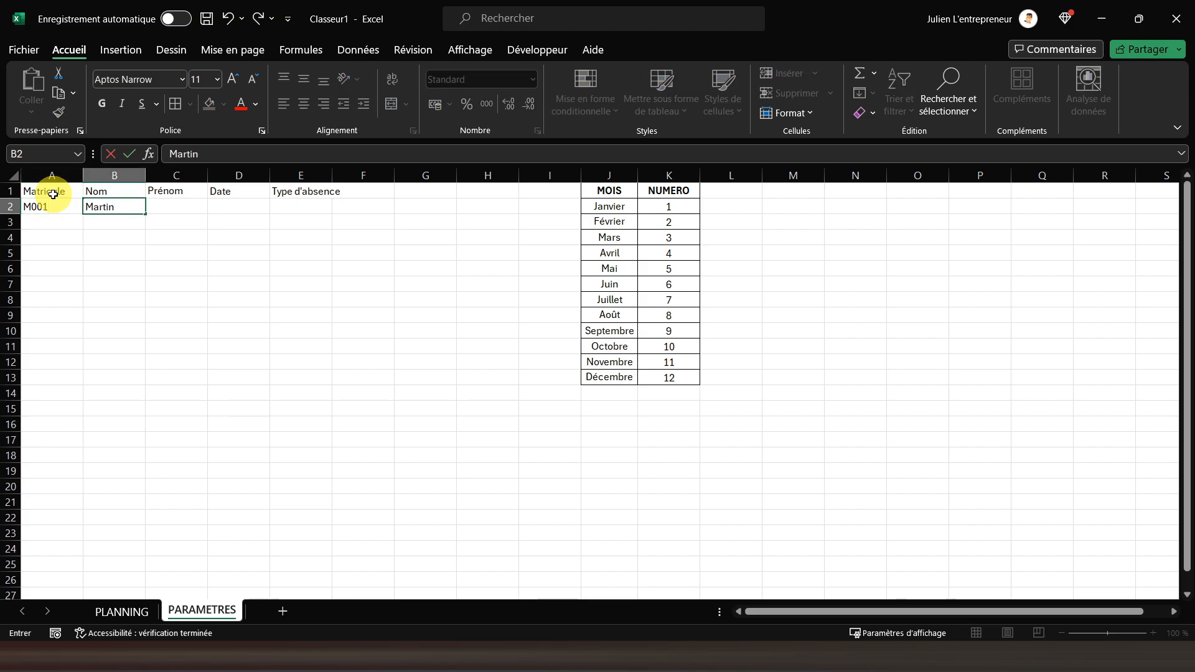
pyautogui.press('Tab')
pyautogui.write('Emma')
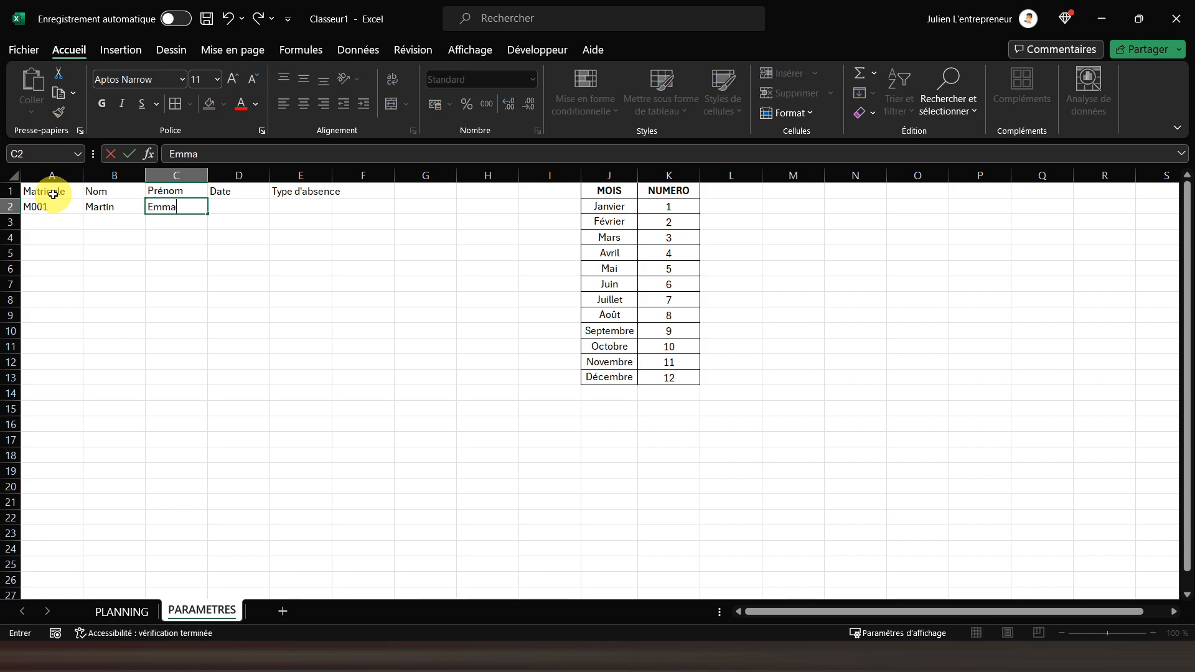
pyautogui.press('Tab')
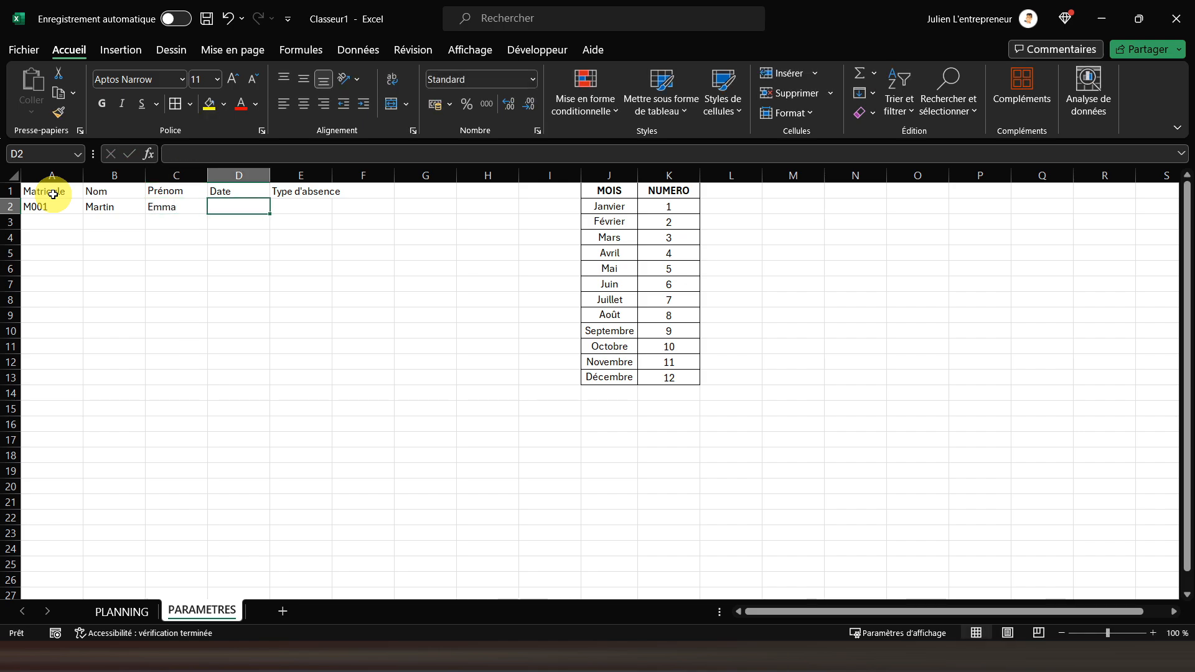
# Enter the date 02/02/2024 in D2 and fit the width of column E to its header
pyautogui.write('0')
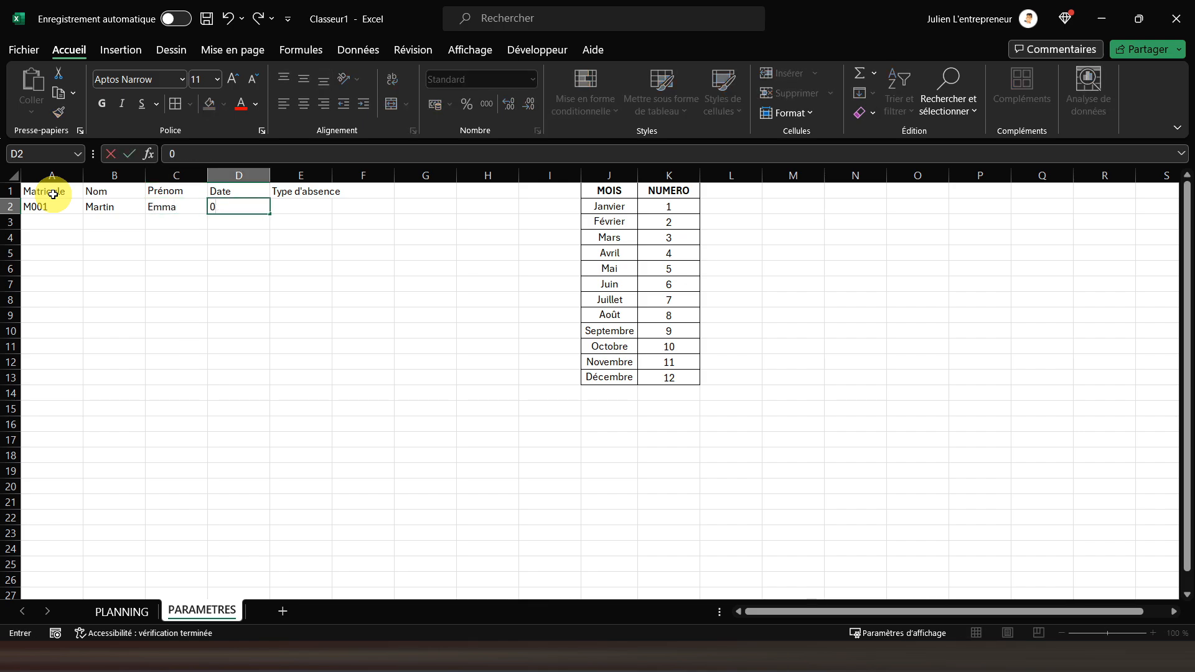
pyautogui.write('12/02/2024')
pyautogui.press('Tab')
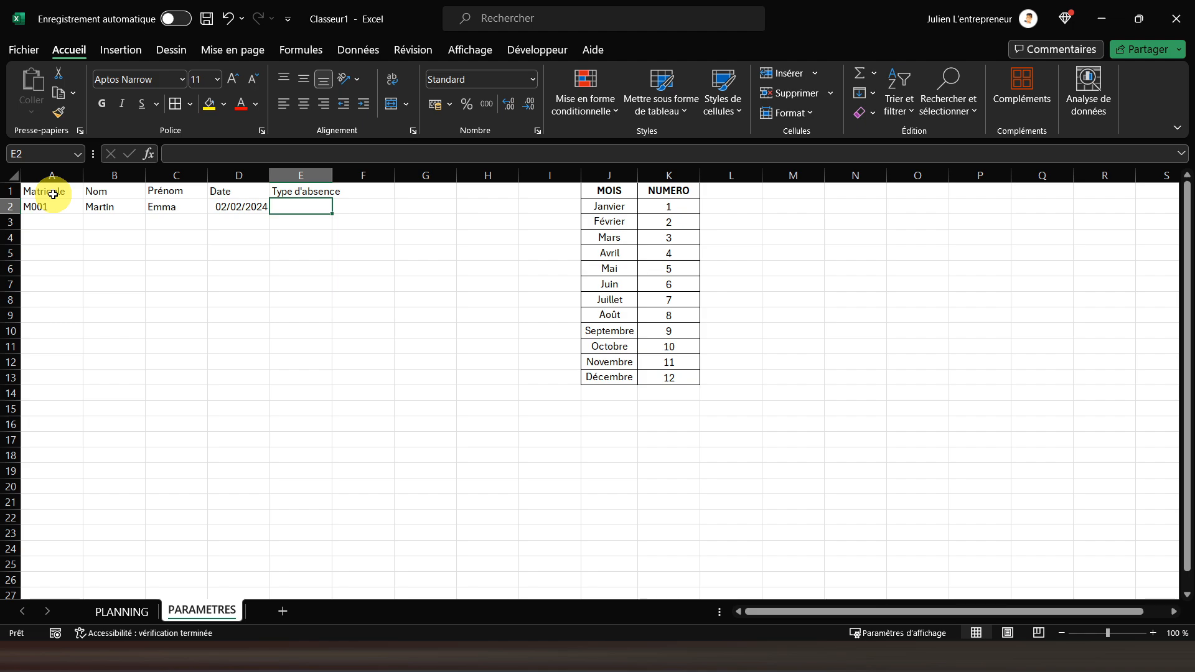
pyautogui.doubleClick(332, 175)
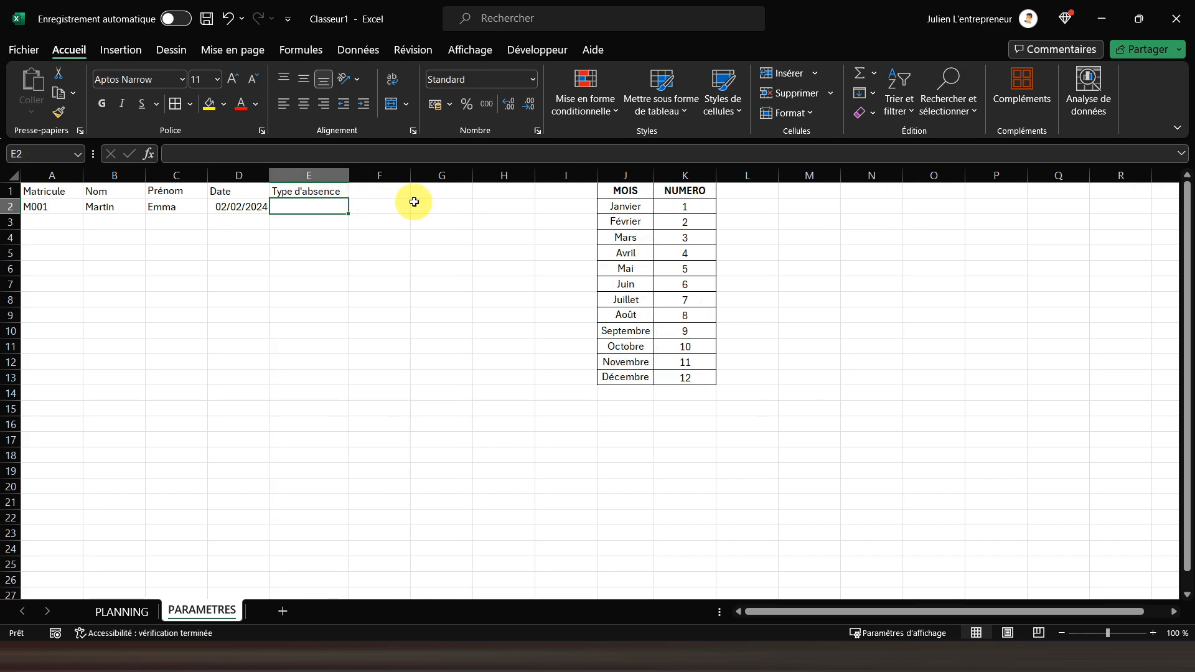
# List the absence types in column G: header Type d'absence in G1, followed by Congé payé, Télétravail, Maladie and Autre in G2 to G5
pyautogui.click(432, 190)
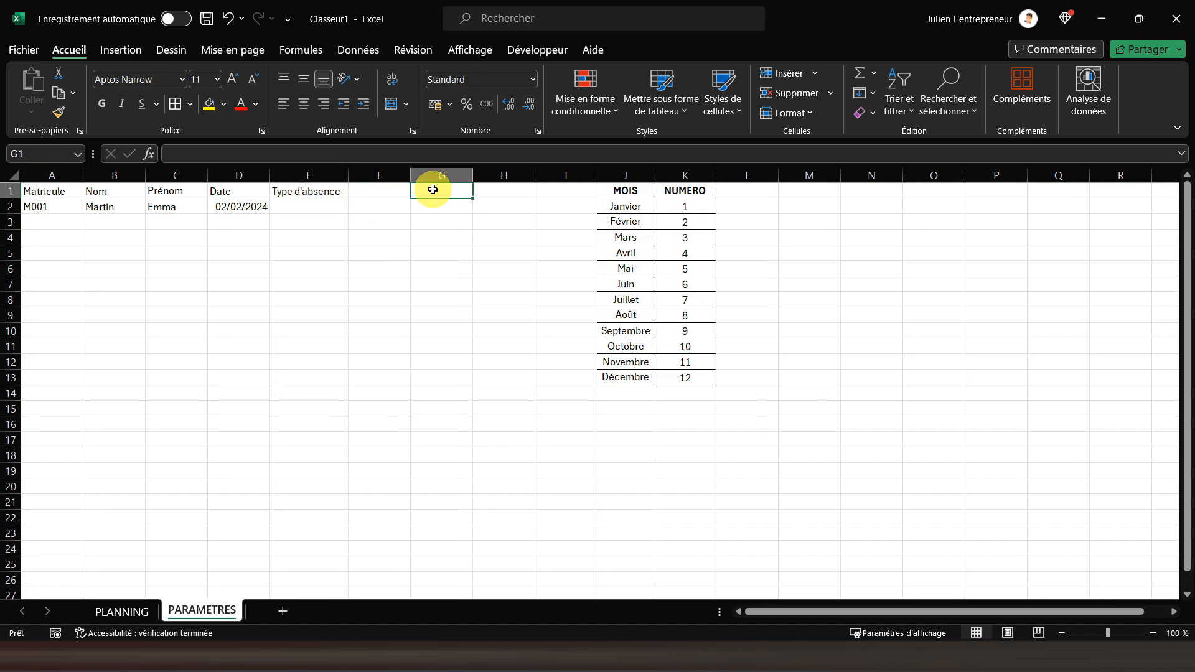
pyautogui.write("Type d'absence")
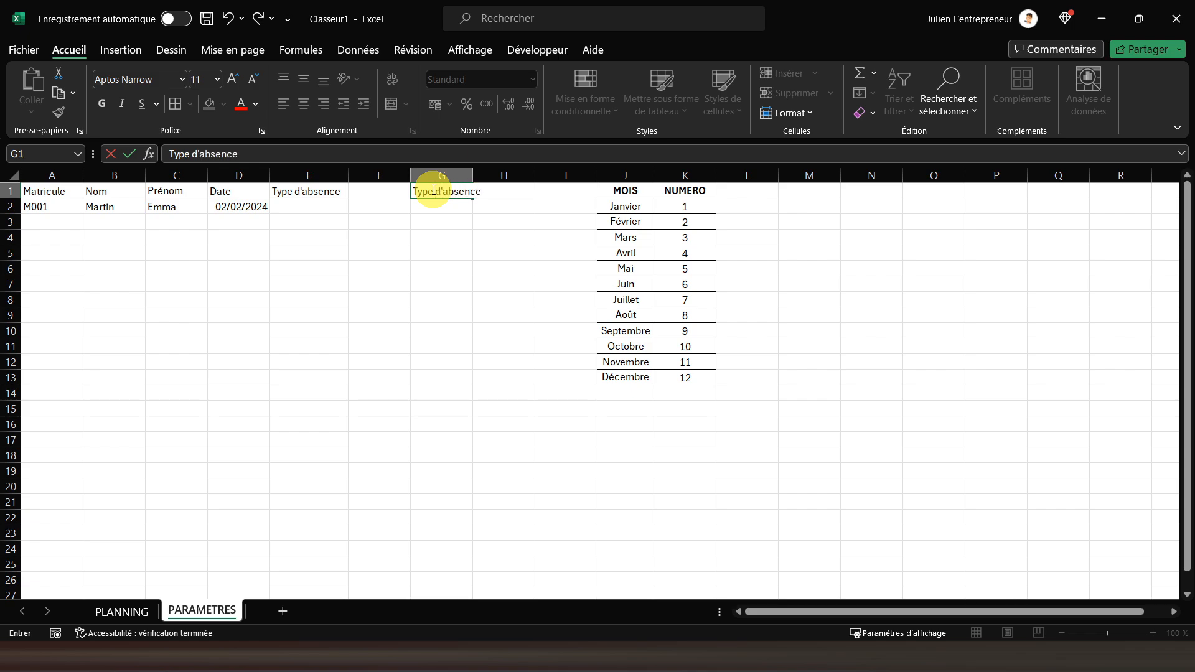
pyautogui.press('Return')
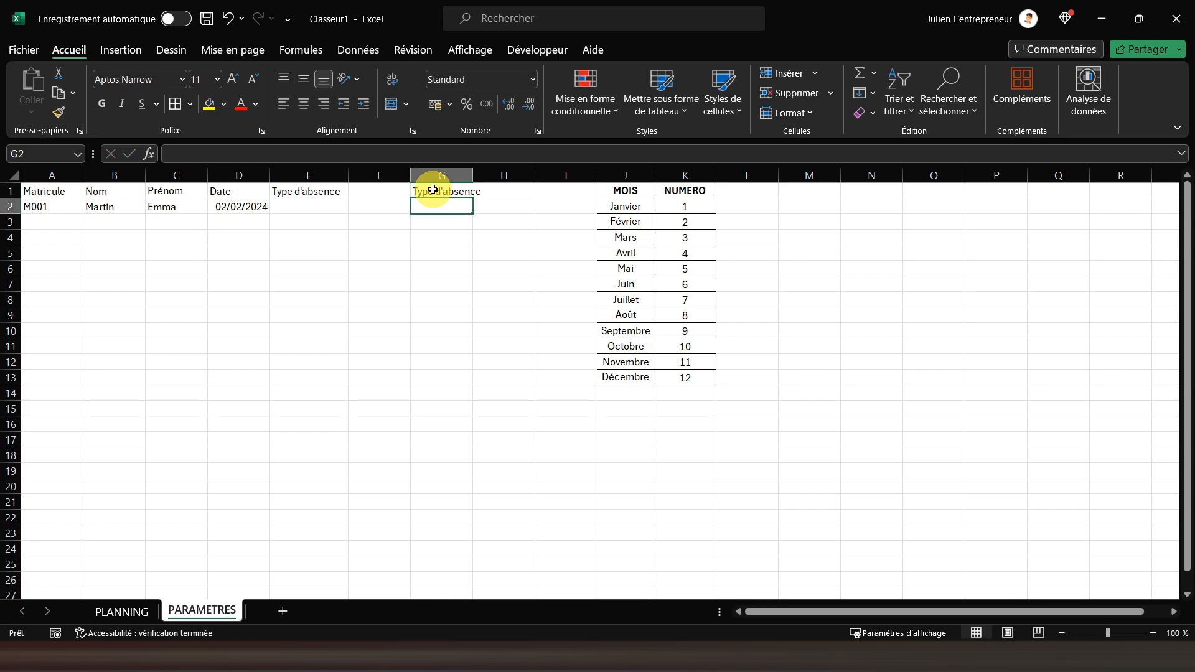
pyautogui.write('Congé payé')
pyautogui.press('Return')
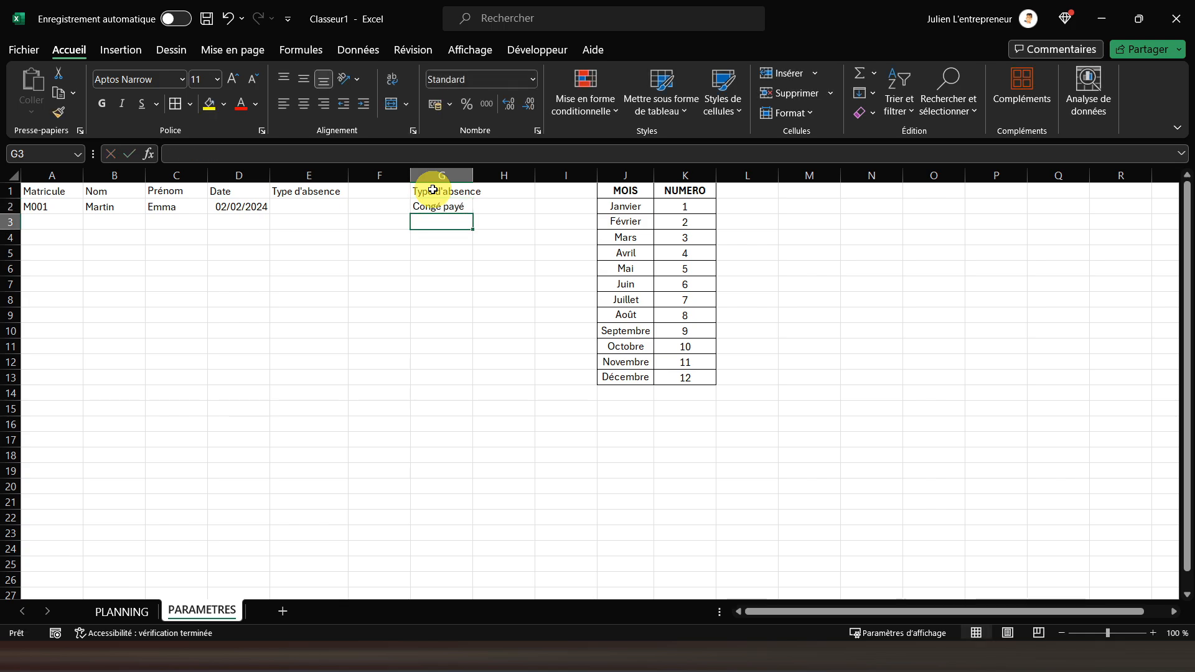
pyautogui.write('Télétravail')
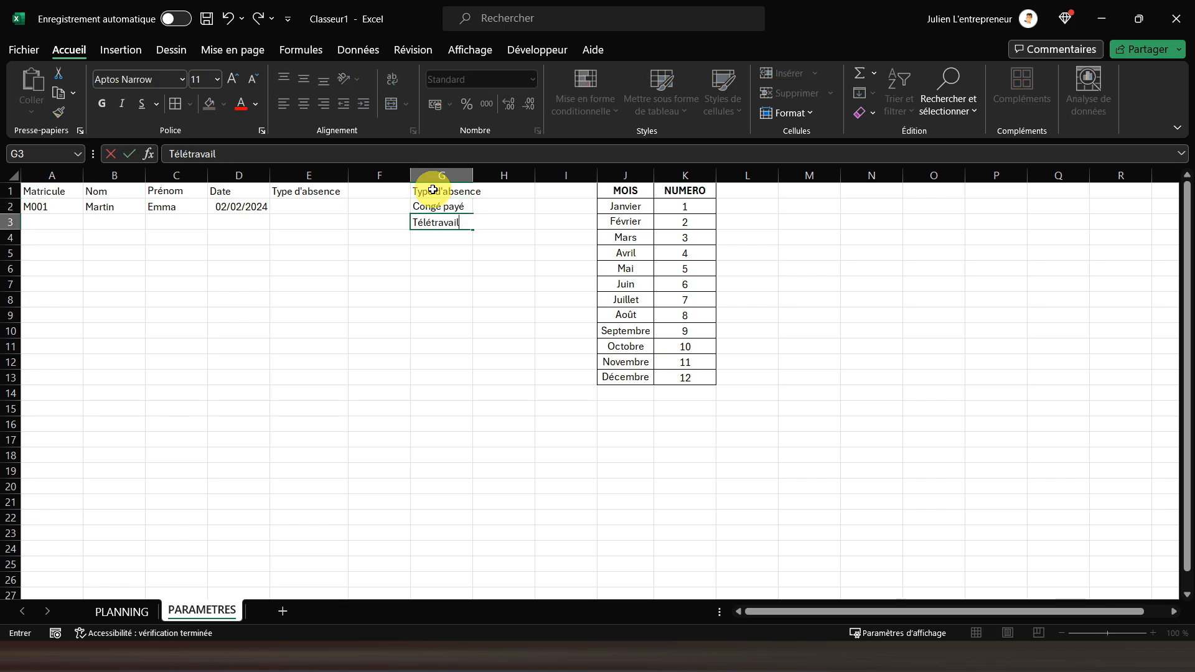
pyautogui.press('Return')
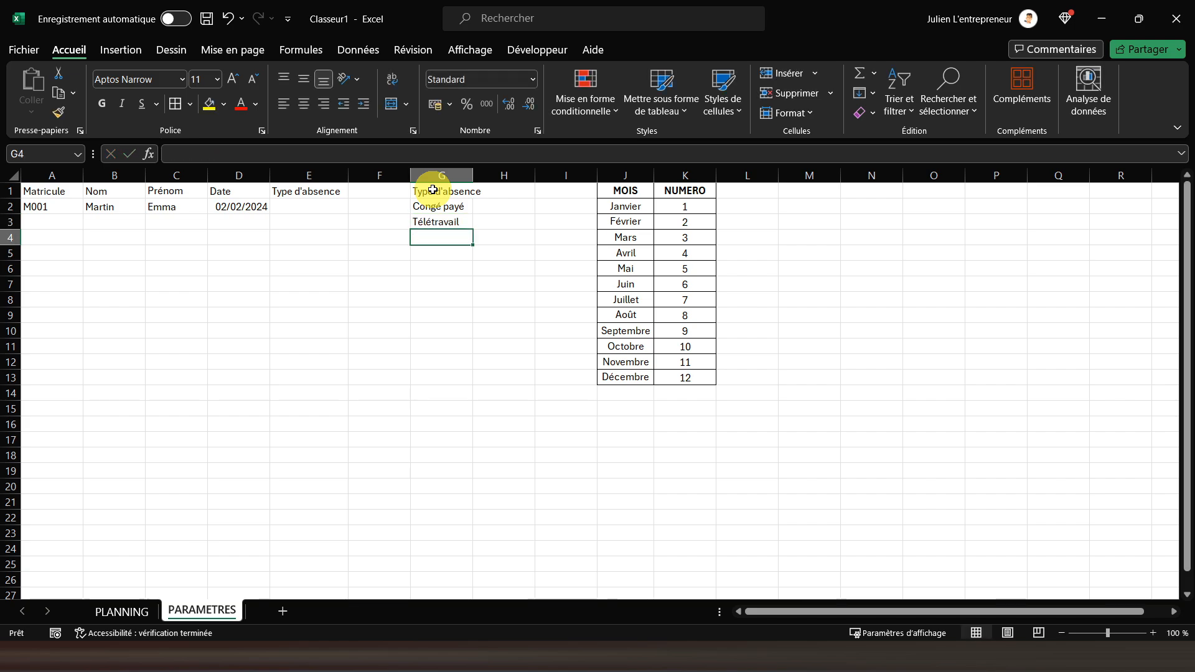
pyautogui.write('Maladie')
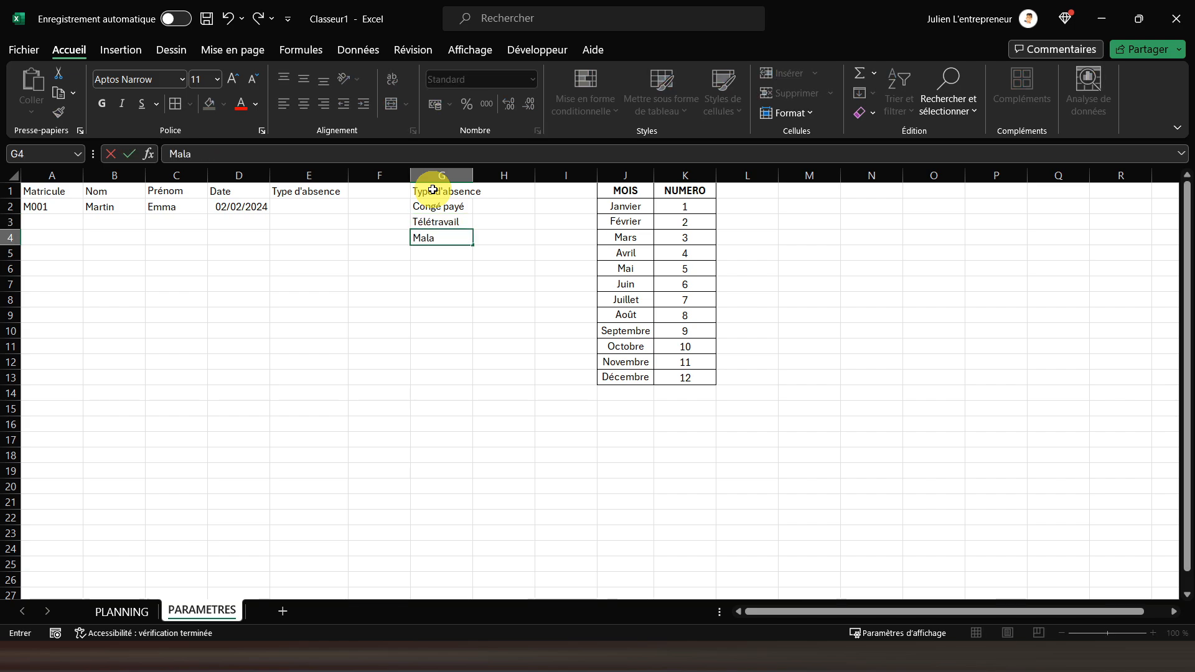
pyautogui.press('Return')
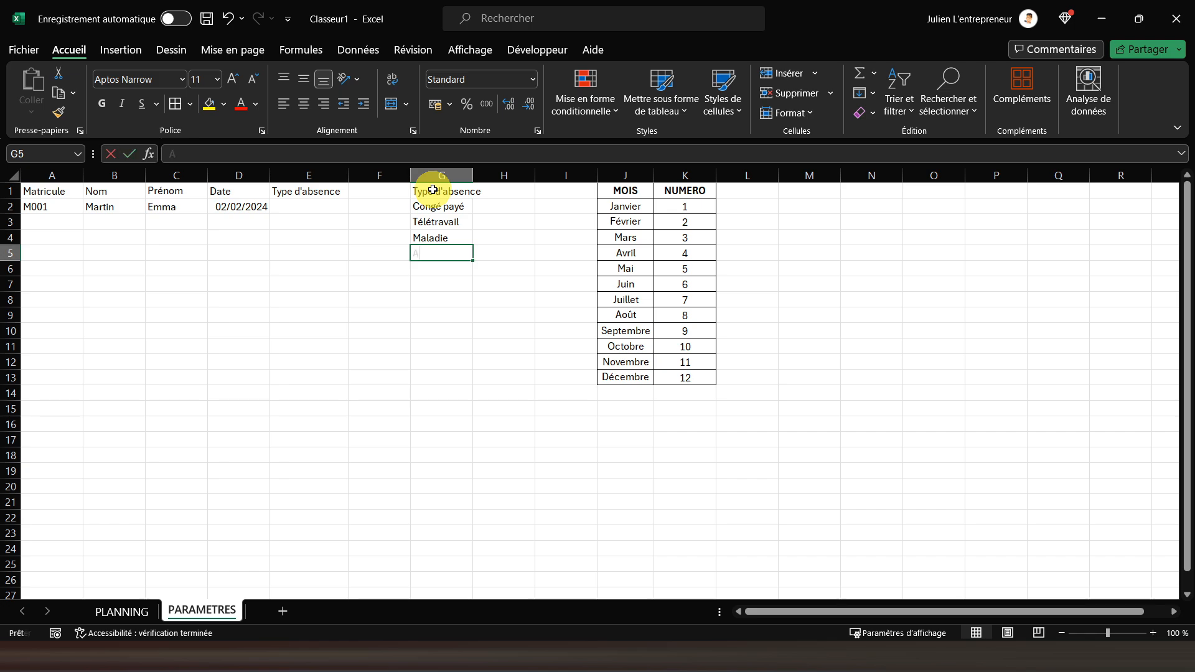
pyautogui.write('AB')
pyautogui.press('BackSpace')
pyautogui.press('BackSpace')
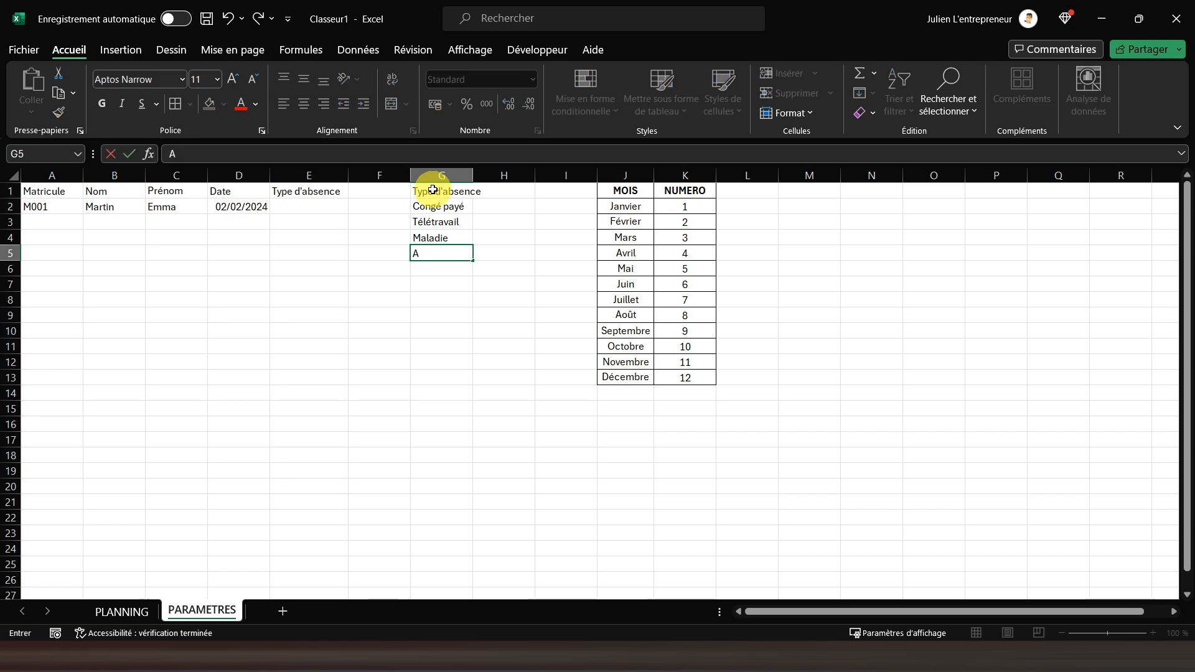
pyautogui.write('Autre')
# Add the header Code in H1 and enter the absence codes CP, TT, M and ABS in H2 to H5
pyautogui.press('Tab')
pyautogui.press('Up')
pyautogui.press('Up')
pyautogui.press('Up')
pyautogui.press('Up')
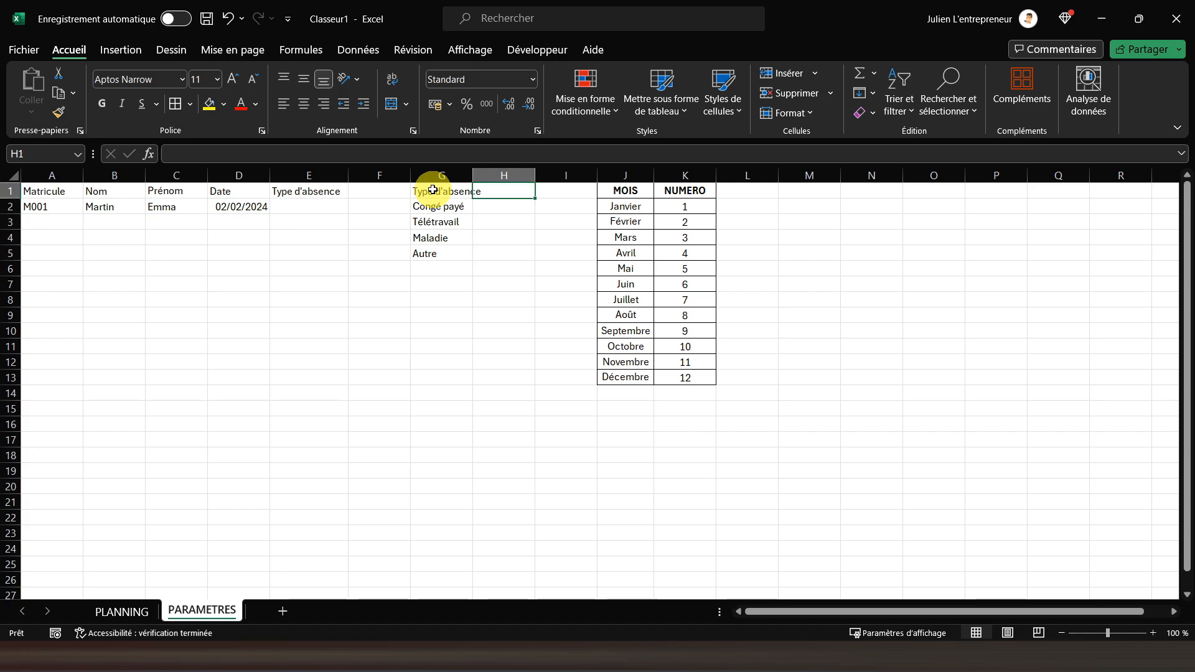
pyautogui.write('Code')
pyautogui.press('Return')
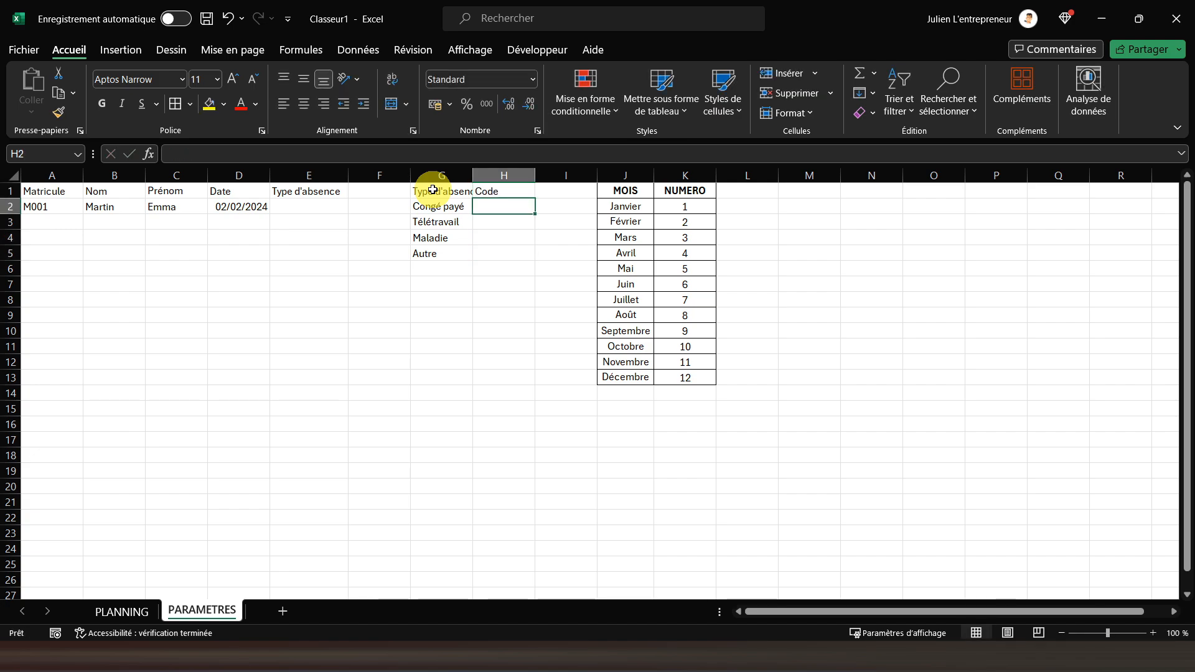
pyautogui.write('CP')
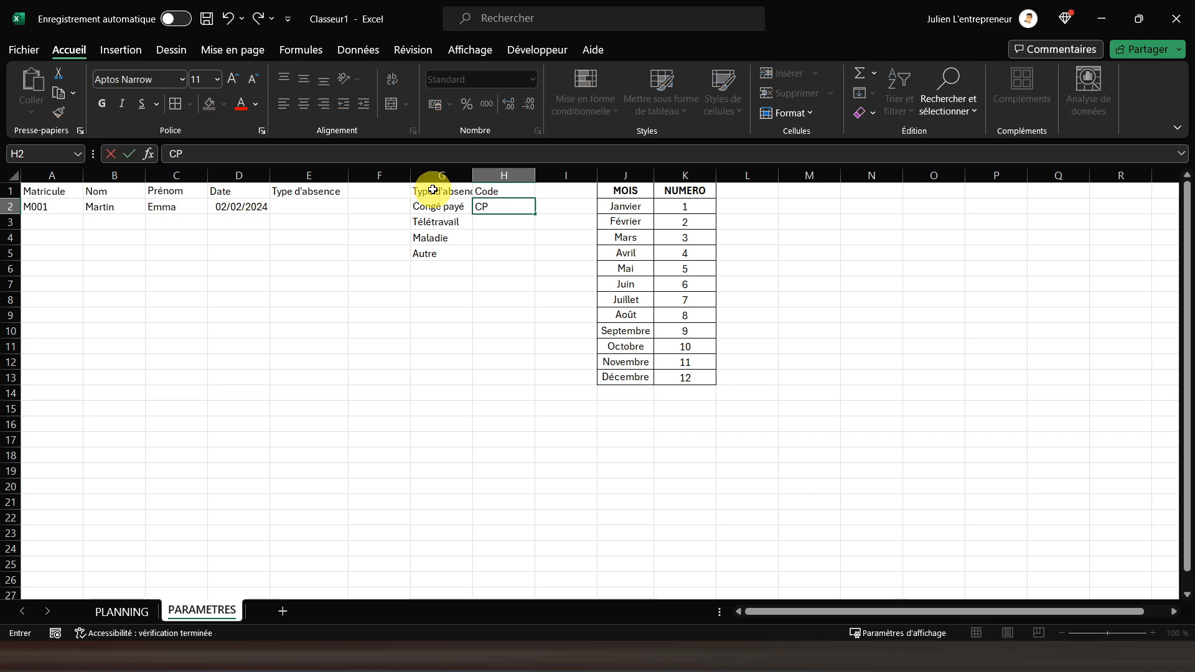
pyautogui.press('Return')
pyautogui.write('TT')
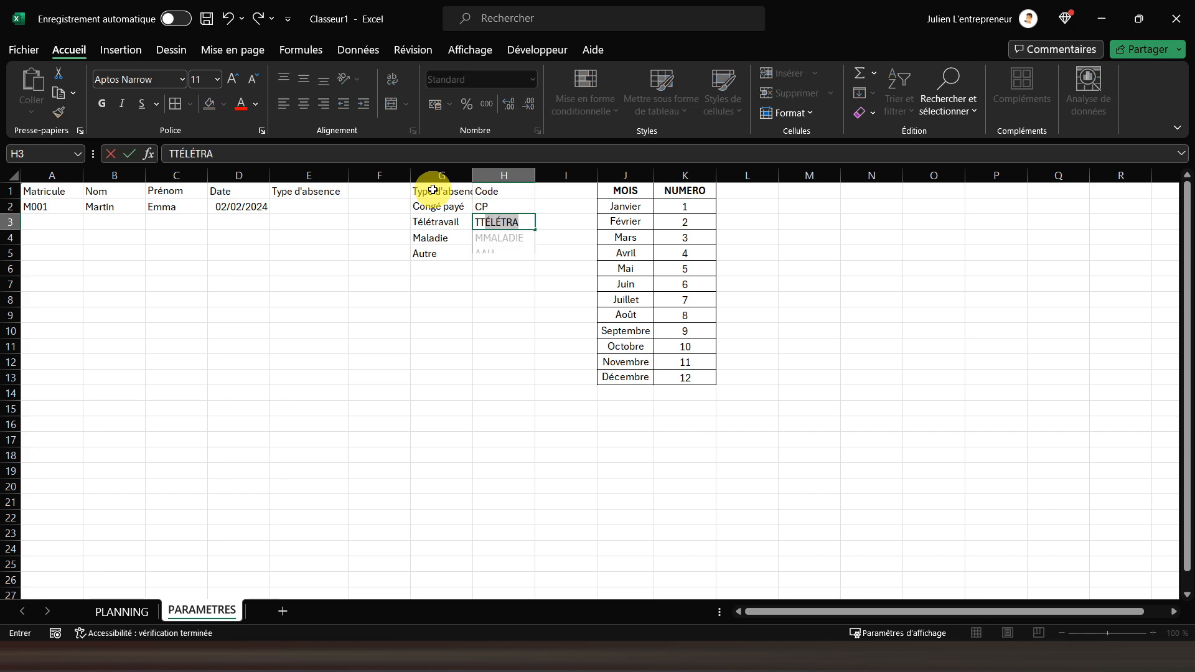
pyautogui.press('Return')
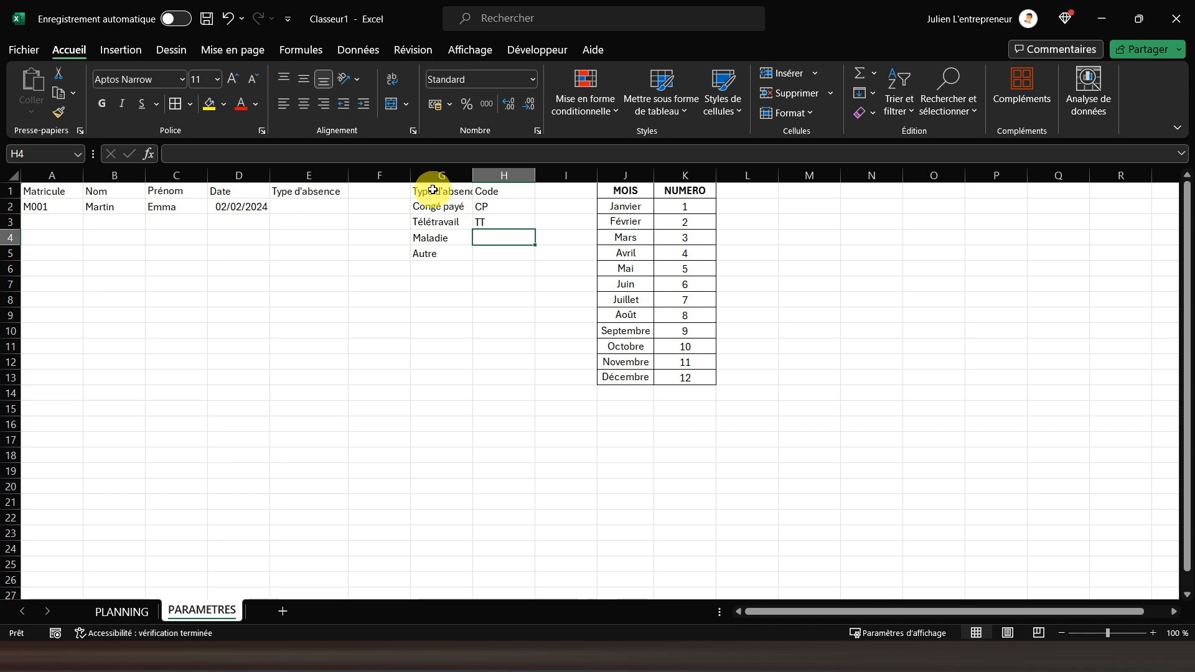
pyautogui.write('M')
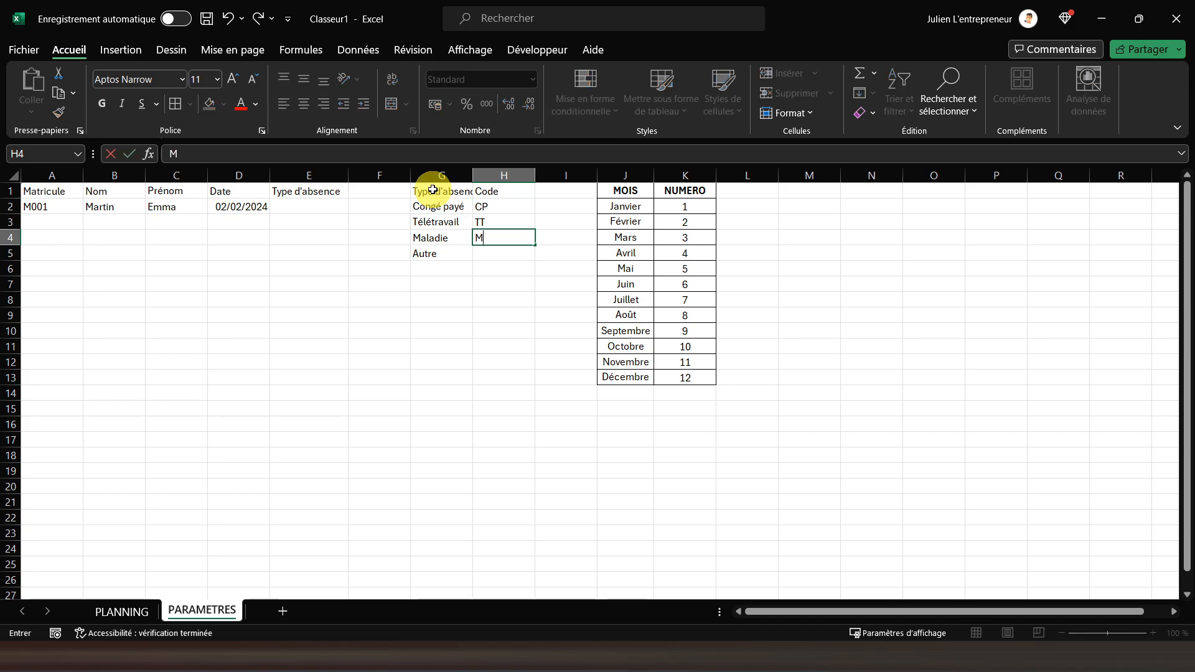
pyautogui.press('Return')
pyautogui.write('ABS')
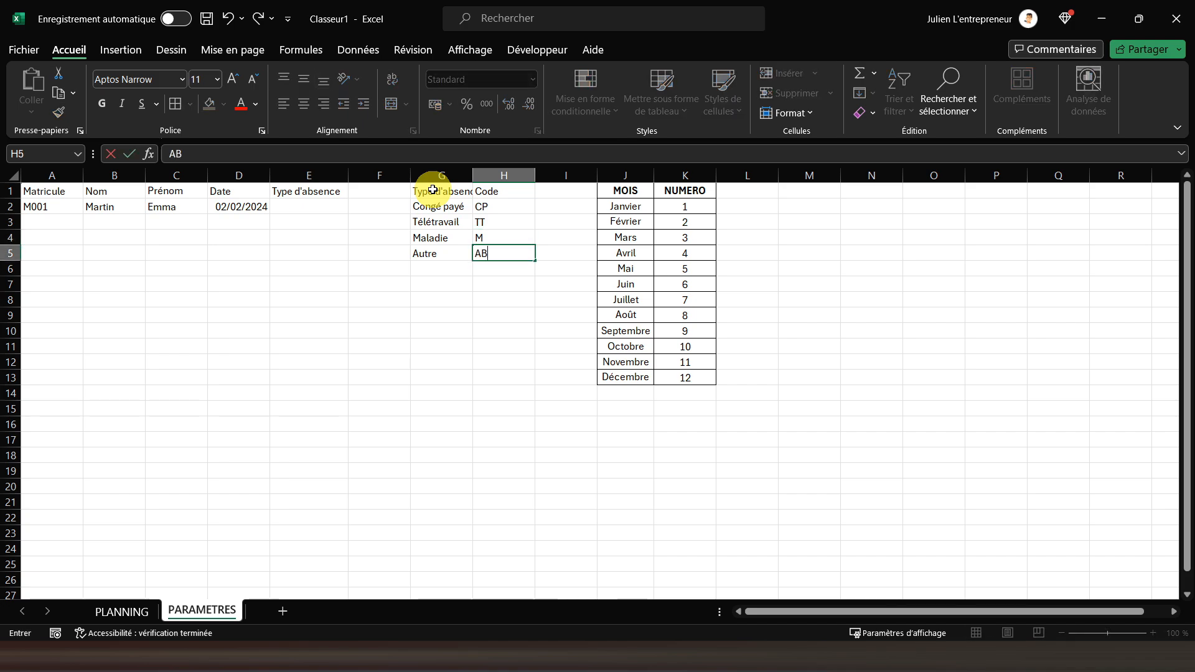
pyautogui.press('Return')
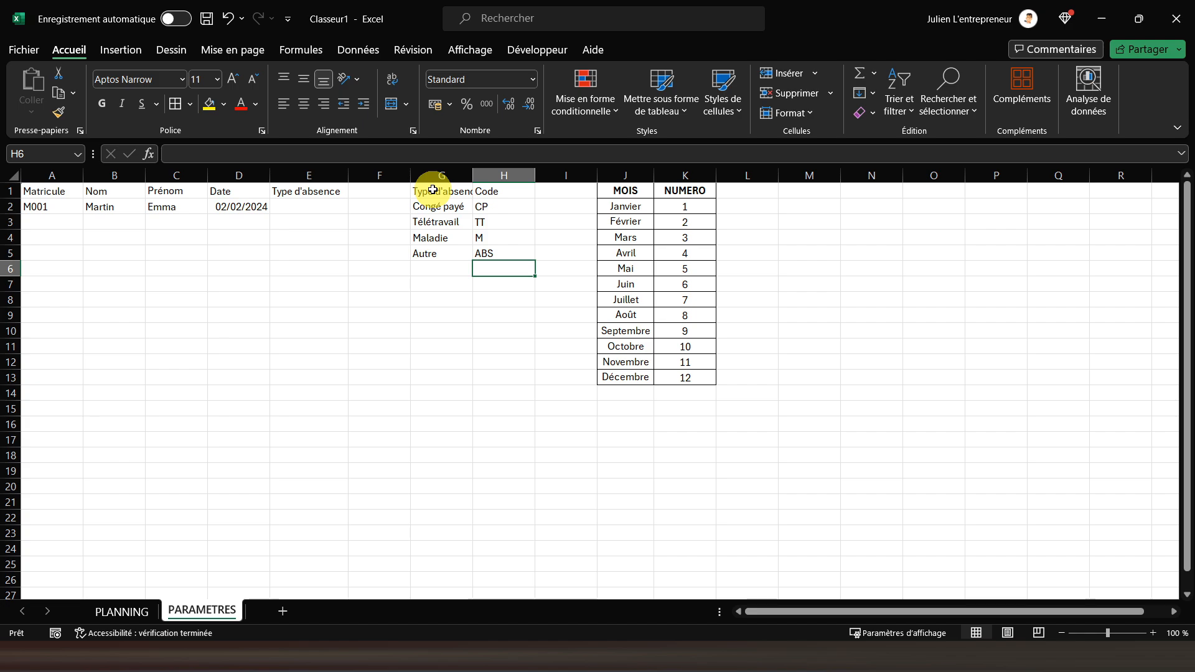
# Apply all borders to the absence type table G1:H5 and fit the width of column G to its content
pyautogui.click(433, 190)
pyautogui.moveTo(433, 190); pyautogui.dragTo(486, 249)
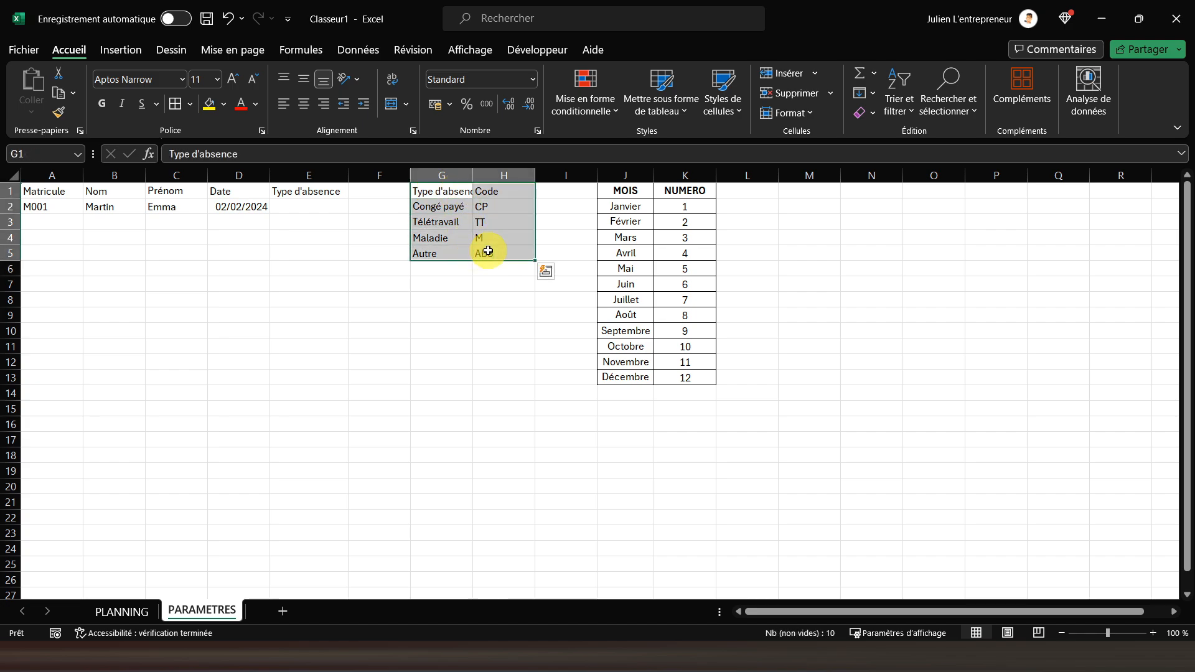
pyautogui.click(185, 108)
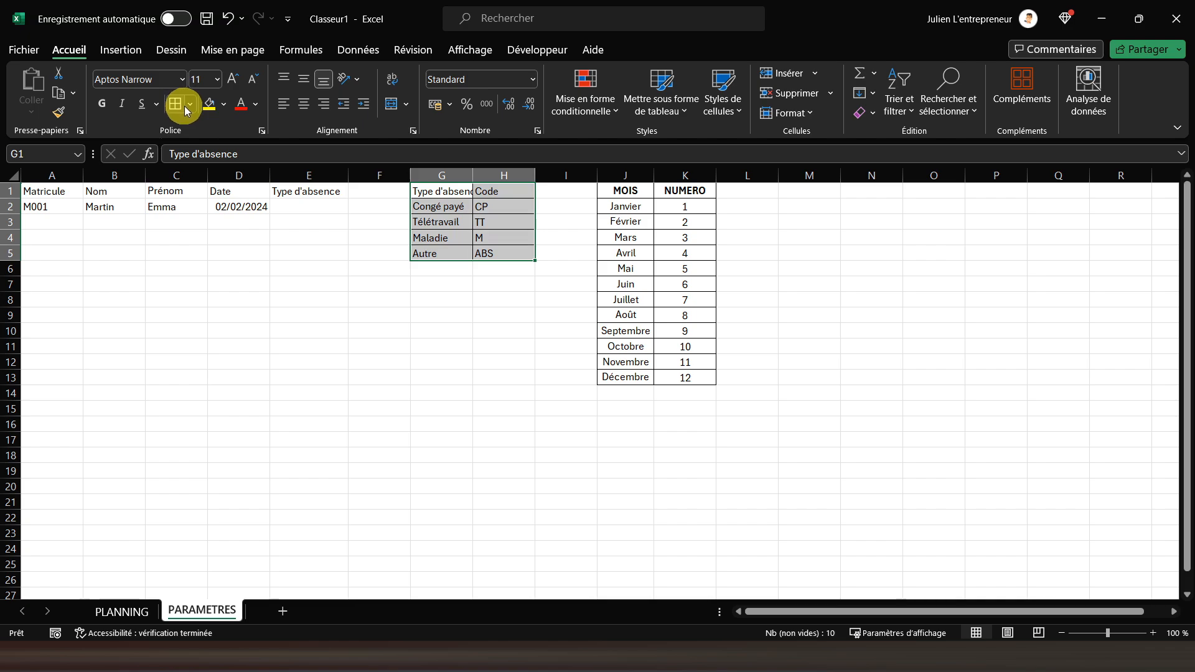
pyautogui.doubleClick(472, 175)
# Center the cells of the absence type table G1:H5 horizontally and vertically
pyautogui.click(303, 104)
pyautogui.click(304, 79)
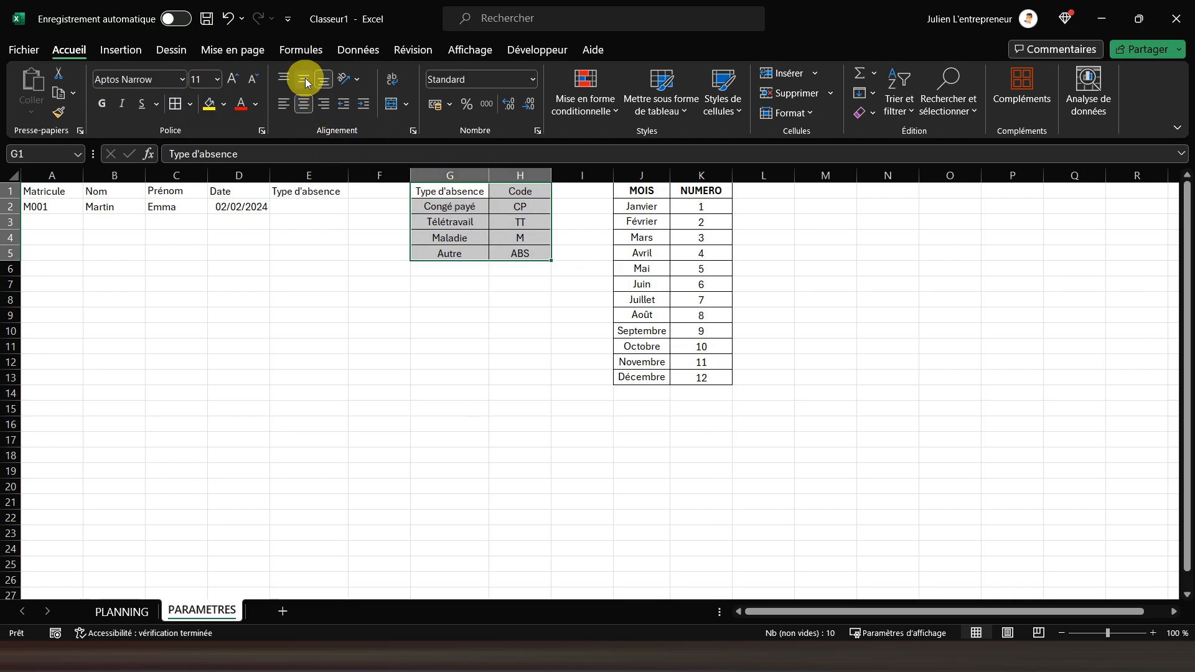
# Bold the headers of the absence type table G1:H1 and of the absence entry table A1:E1
pyautogui.click(461, 190)
pyautogui.moveTo(461, 190); pyautogui.dragTo(495, 189)
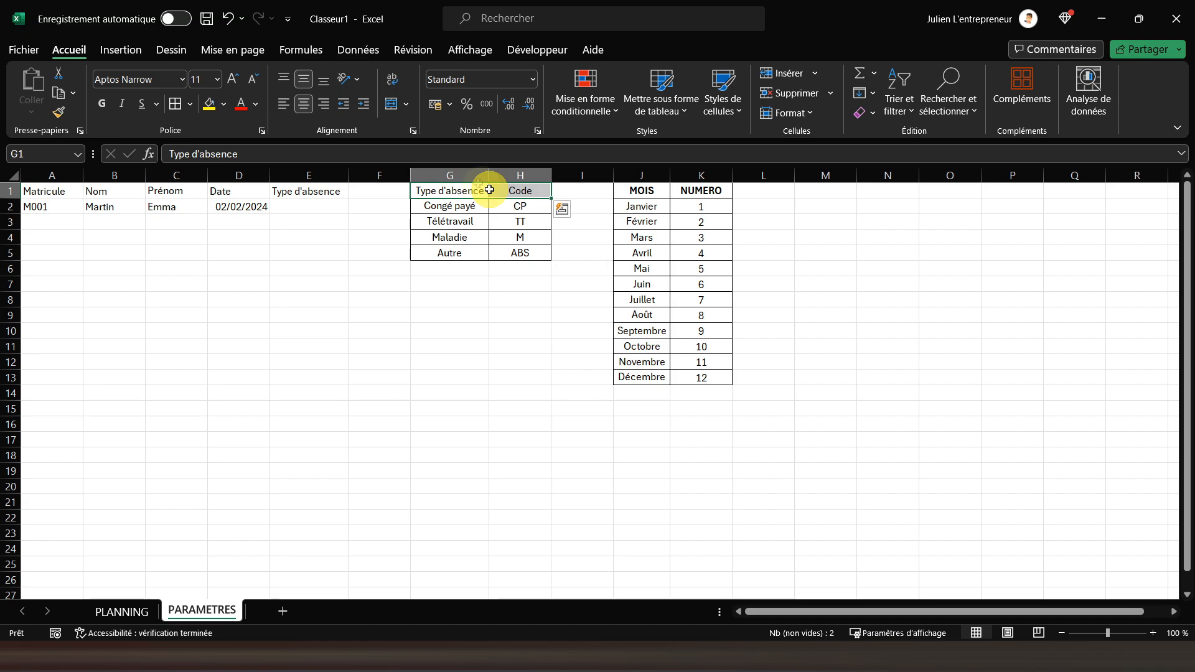
pyautogui.click(104, 104)
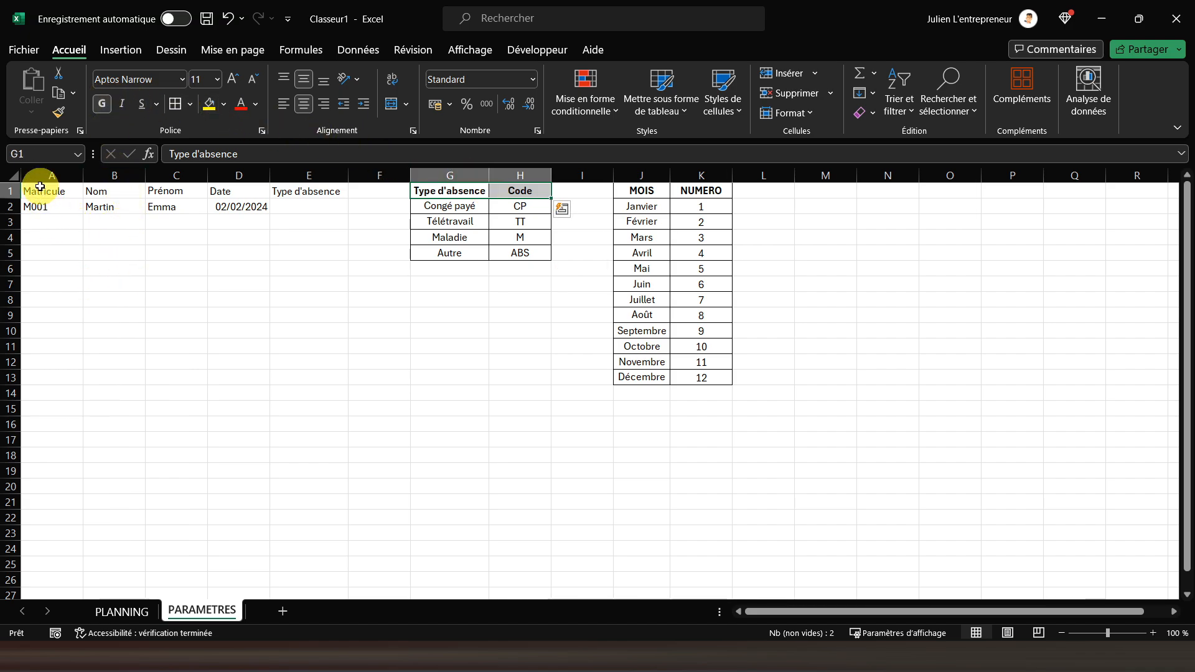
pyautogui.moveTo(38, 191); pyautogui.dragTo(297, 194)
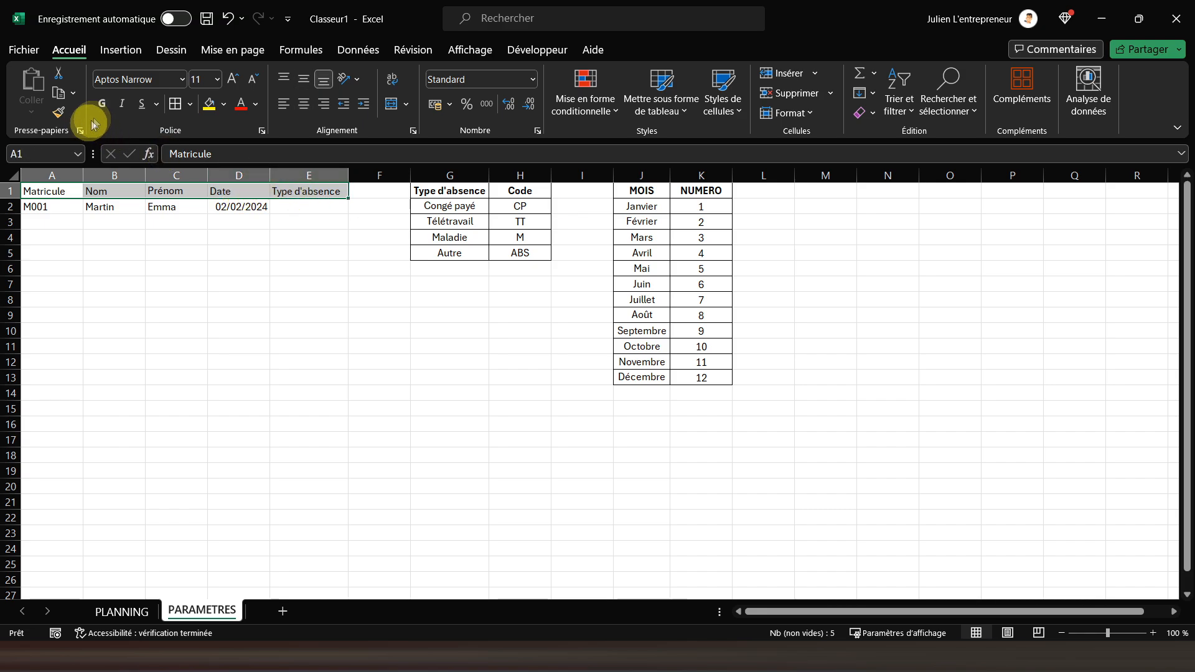
pyautogui.click(102, 103)
# Apply all borders and a light green fill to columns A to E from row 2 down past row 27
pyautogui.moveTo(37, 208); pyautogui.dragTo(307, 316)
pyautogui.moveTo(307, 369); pyautogui.dragTo(297, 515)
pyautogui.scroll(13, 297, 440)
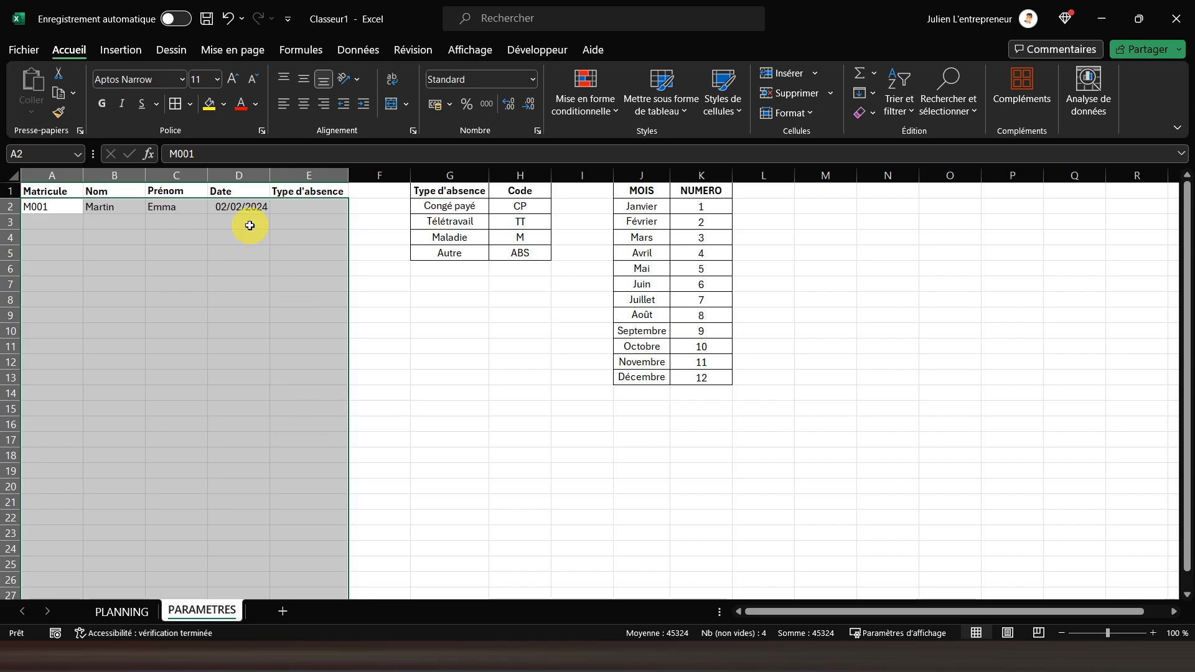
pyautogui.click(173, 110)
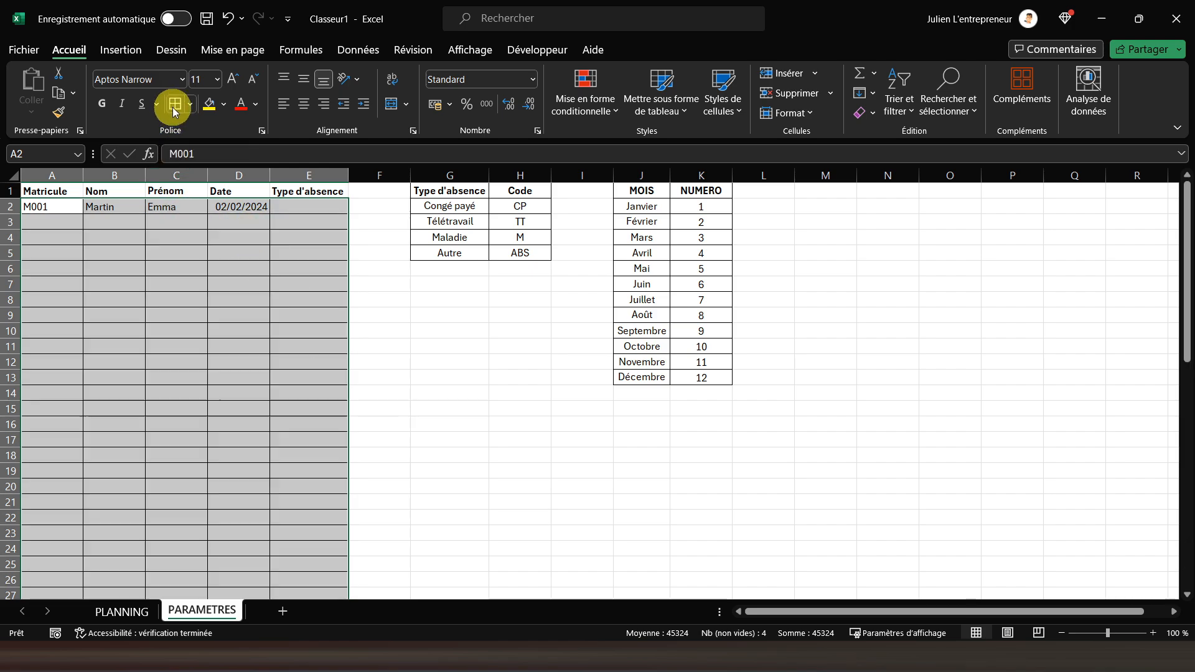
pyautogui.click(223, 104)
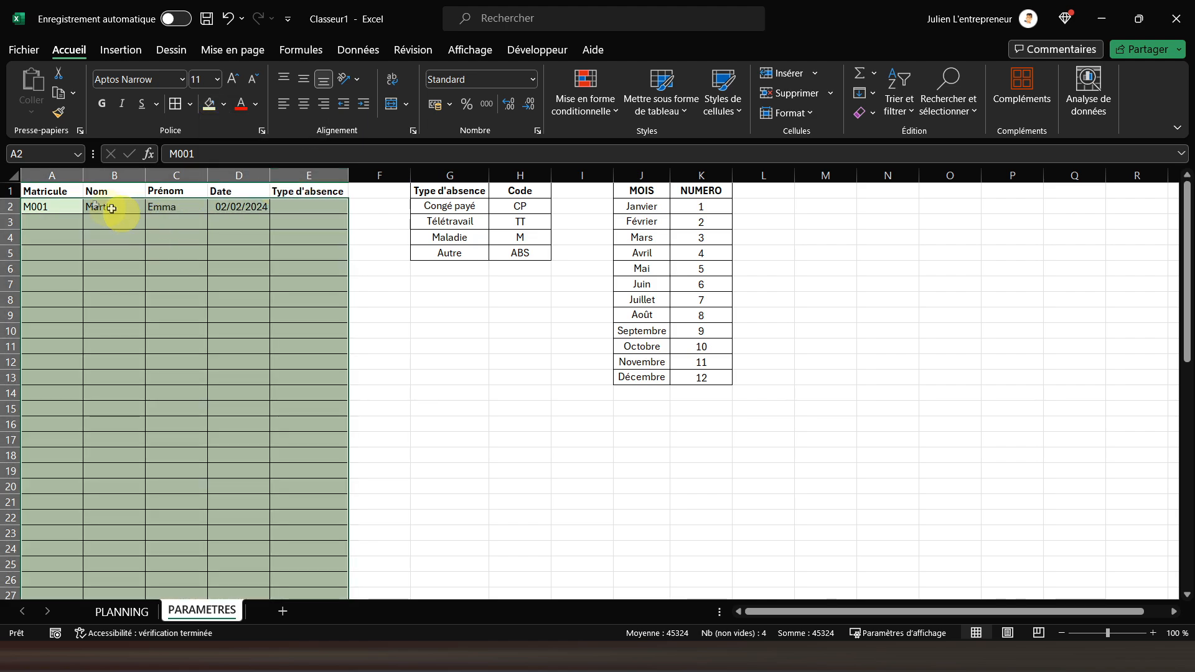
# Center the contents of columns A to E horizontally and vertically
pyautogui.moveTo(38, 176); pyautogui.dragTo(306, 176)
pyautogui.click(304, 103)
pyautogui.click(303, 79)
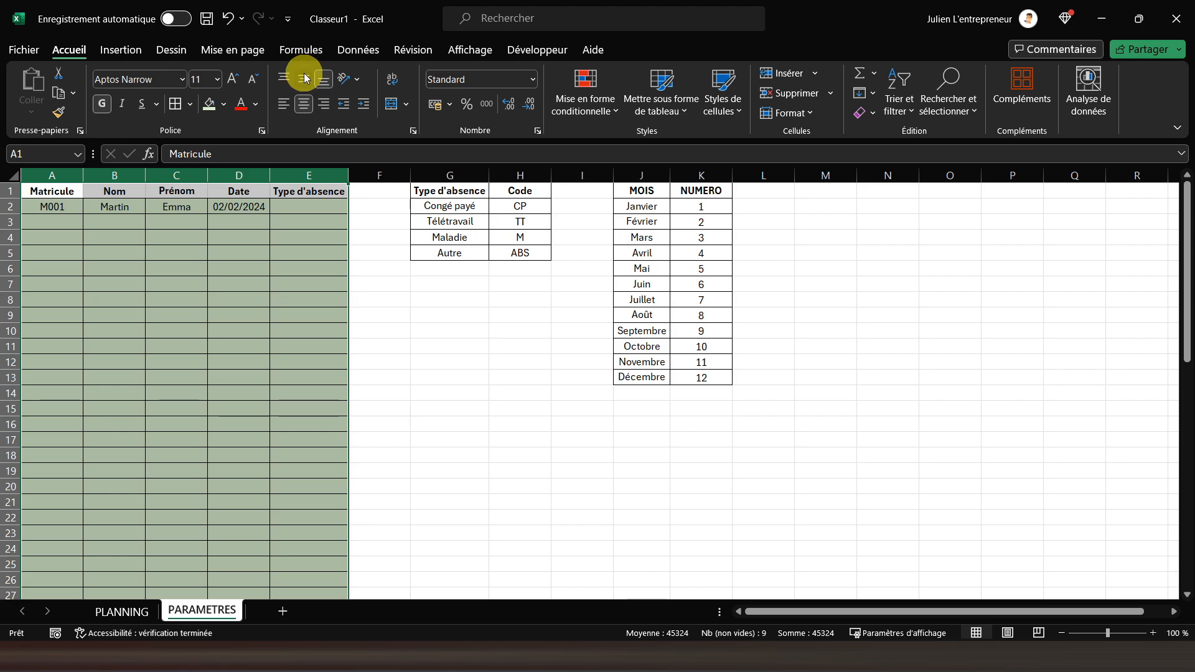
pyautogui.click(78, 191)
pyautogui.moveTo(74, 192); pyautogui.dragTo(307, 192)
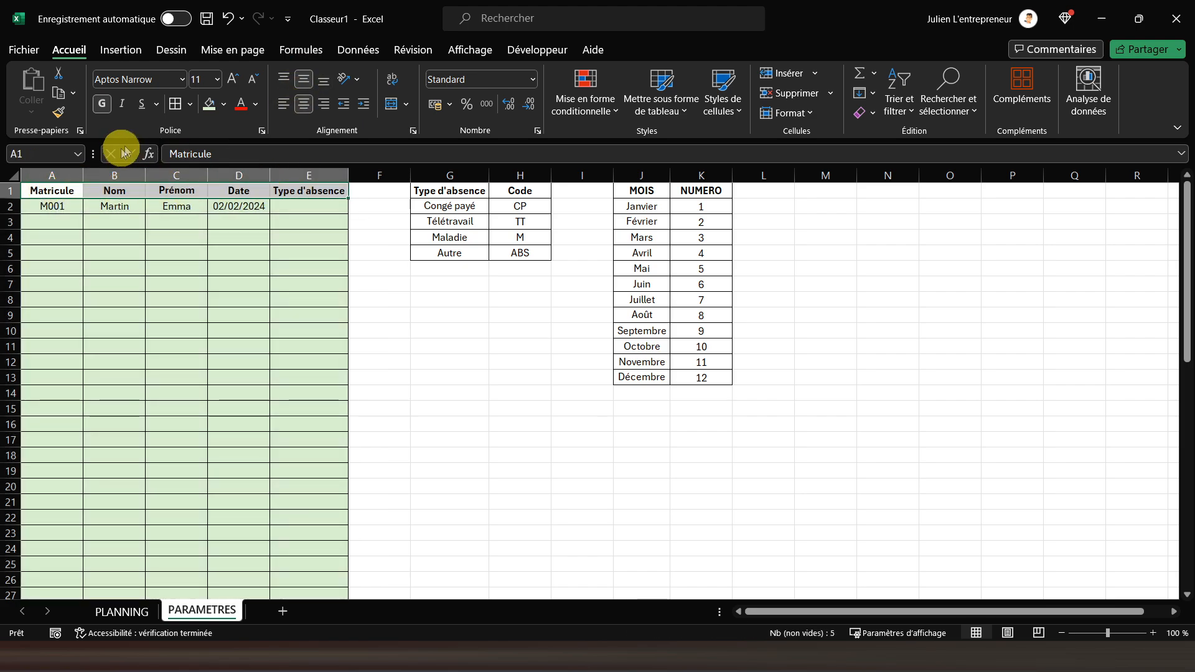
pyautogui.click(34, 191)
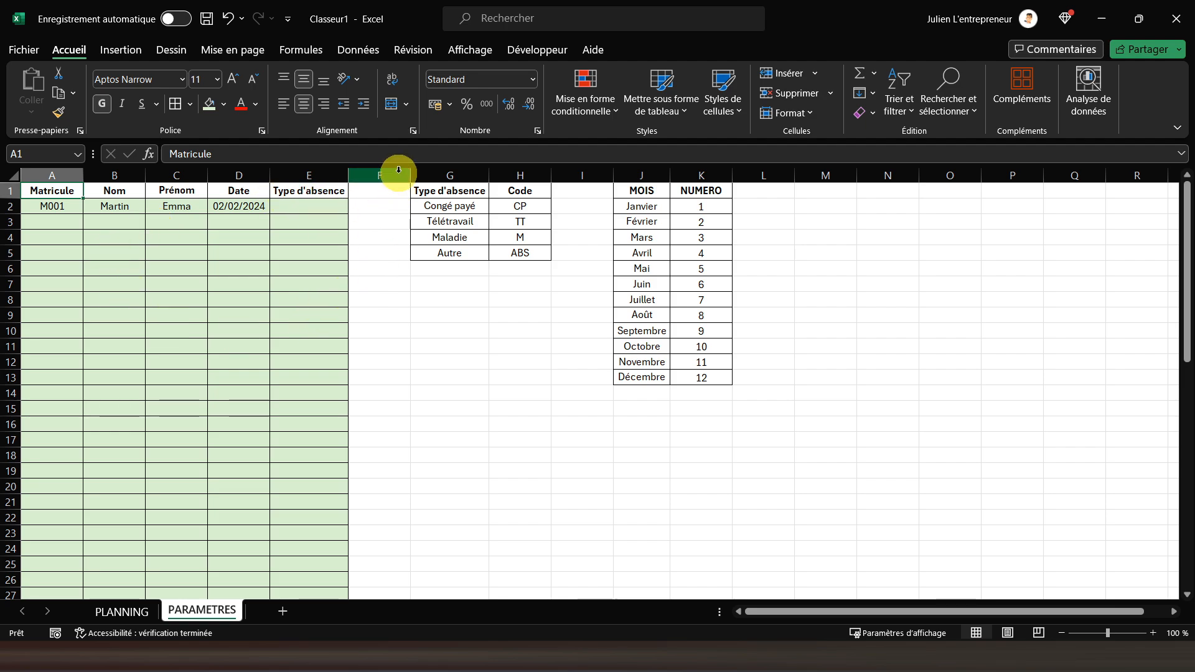
# Hide the gridlines of the PARAMETRES sheet and narrow the empty spacer columns F and I
pyautogui.click(471, 51)
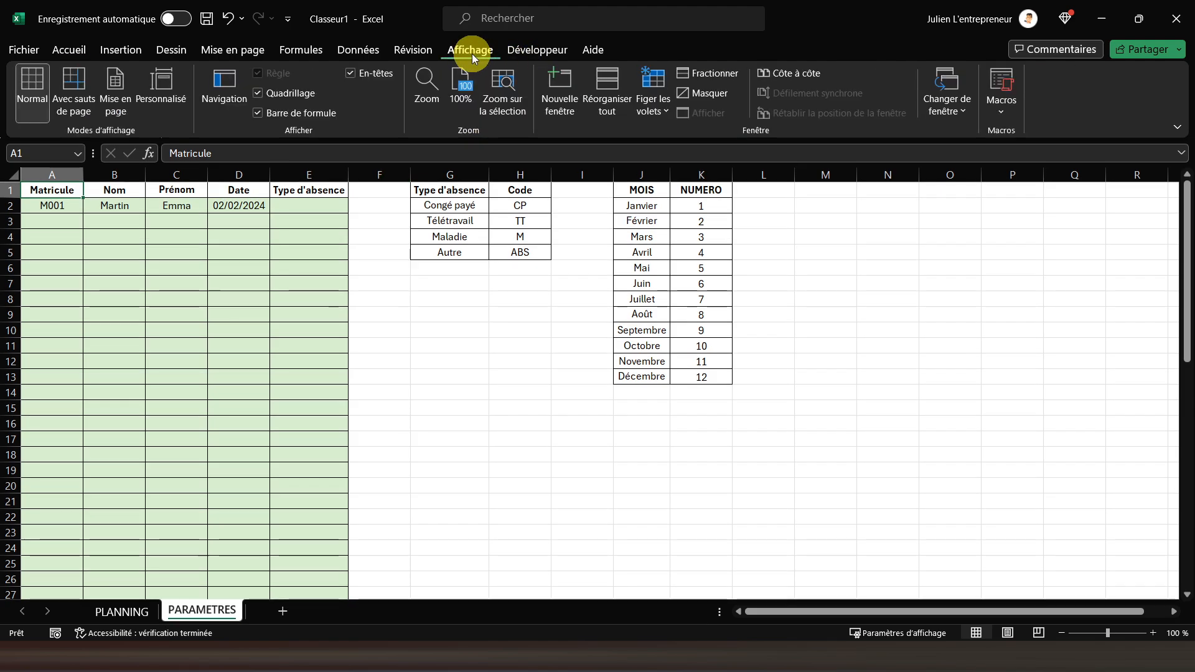
pyautogui.click(288, 101)
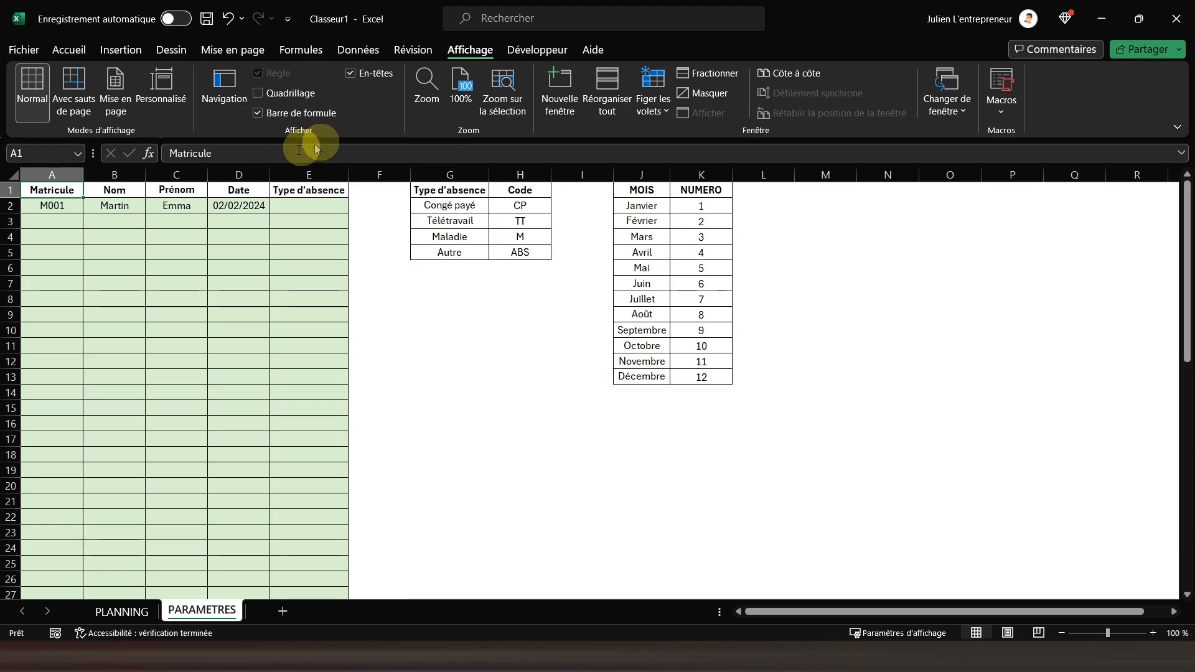
pyautogui.moveTo(410, 178); pyautogui.dragTo(375, 179)
pyautogui.moveTo(580, 179); pyautogui.dragTo(539, 179)
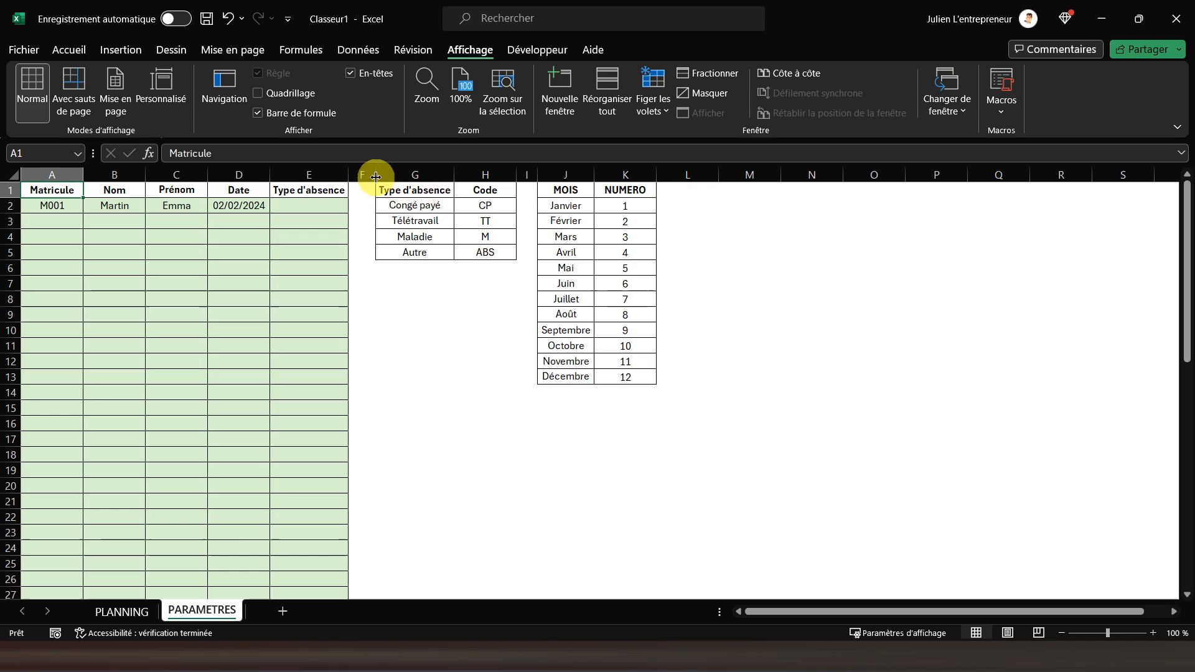
# Set the width of the spacer columns F and I to exactly 4
pyautogui.rightClick(364, 179)
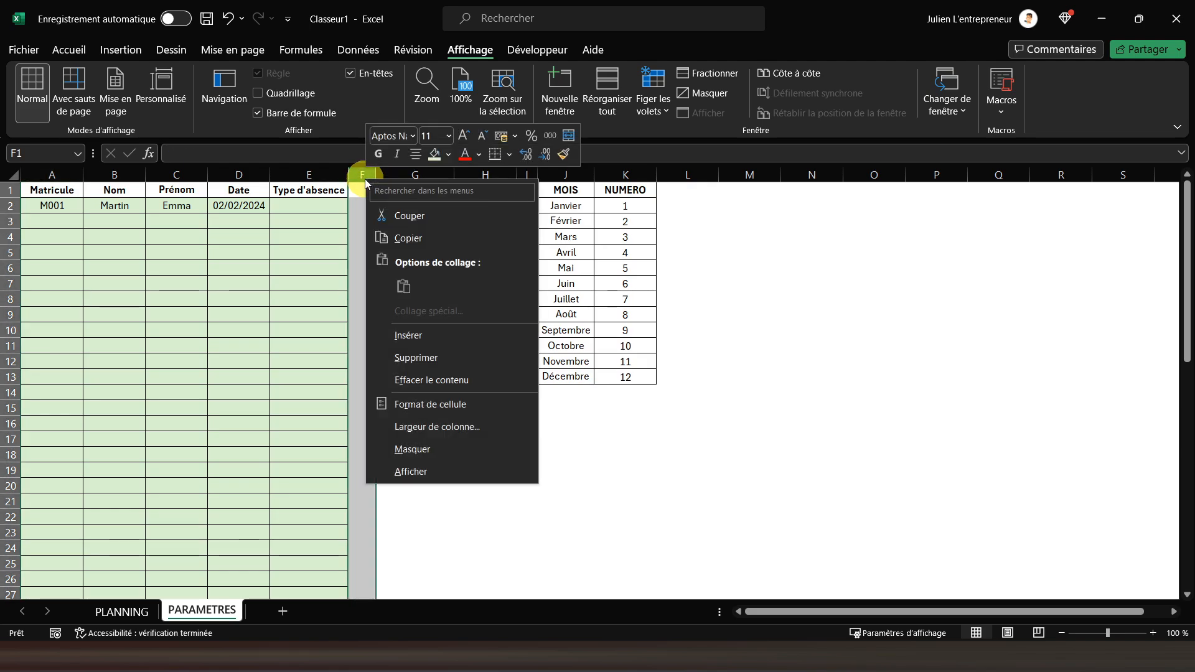
pyautogui.click(439, 428)
pyautogui.write('4')
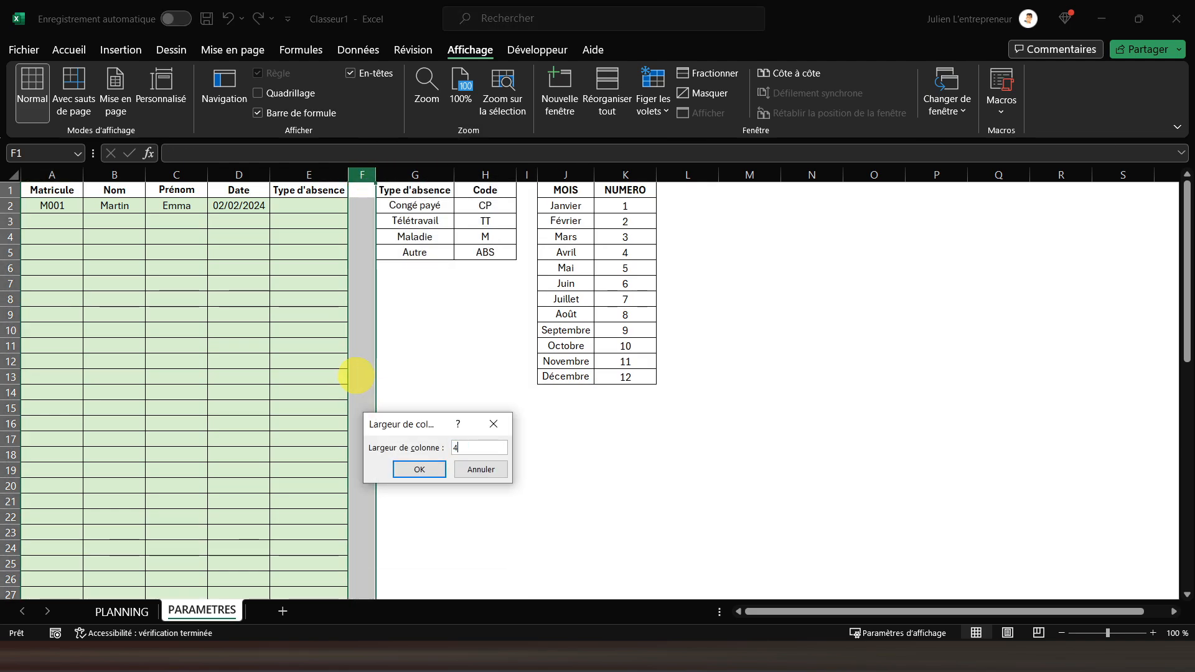
pyautogui.press('Return')
pyautogui.click(523, 179)
pyautogui.rightClick(524, 180)
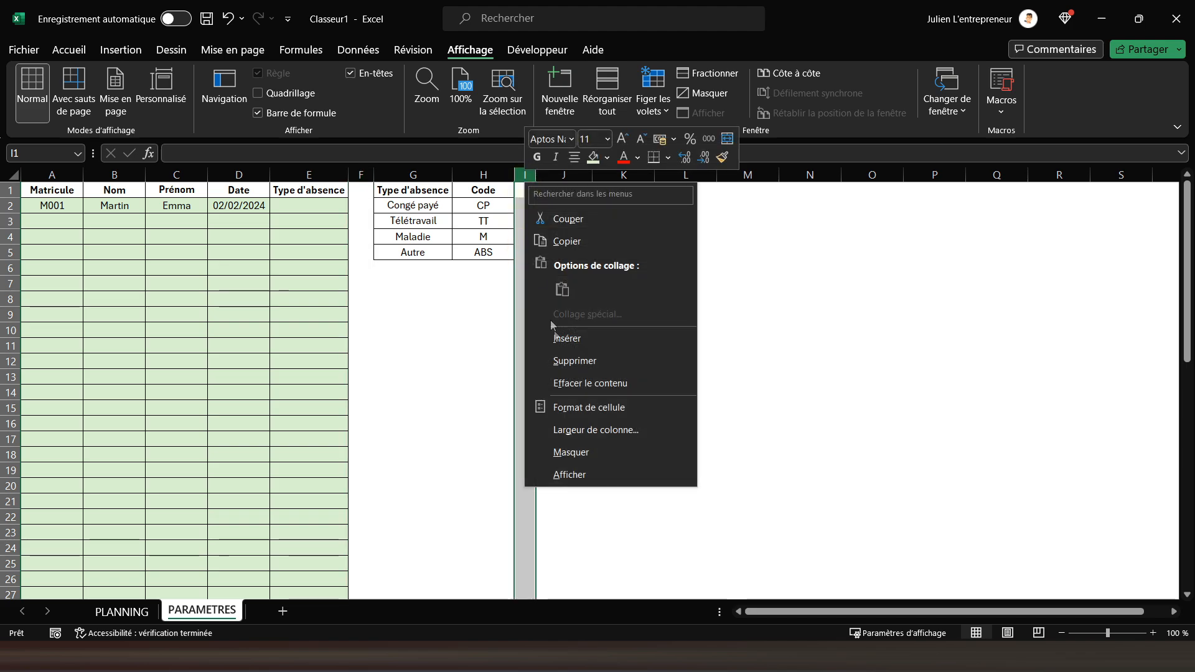
pyautogui.click(572, 431)
pyautogui.write('4')
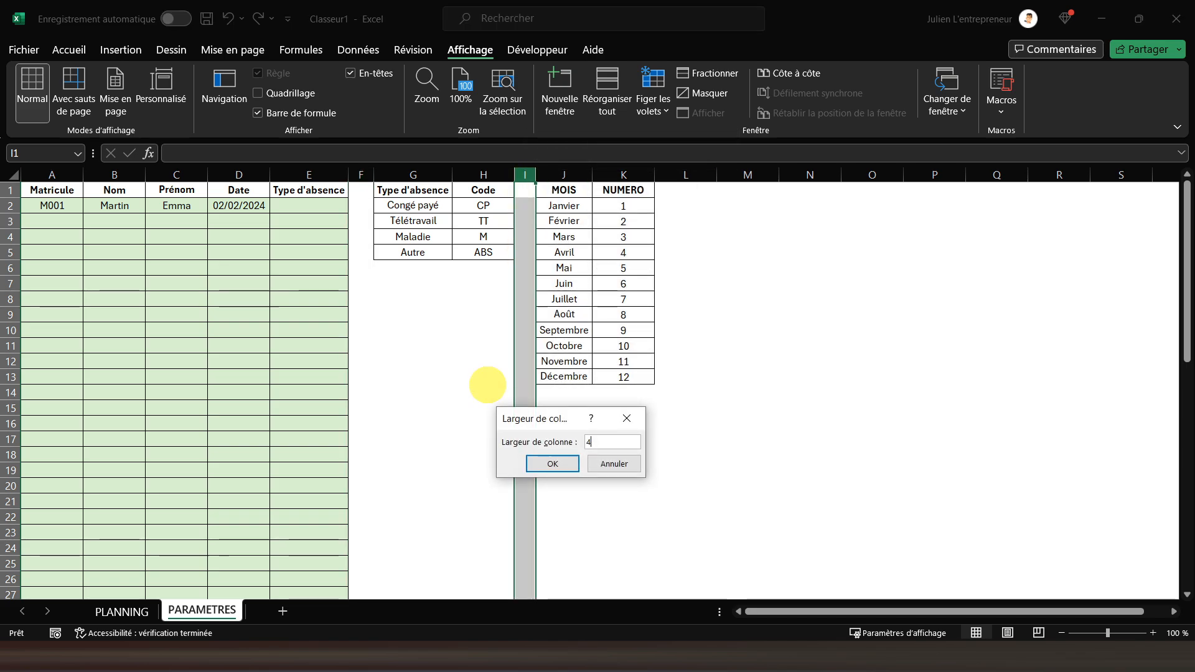
pyautogui.press('Return')
# Add list data validation to the absence type cells E2:E60, using the absence codes in H2:H5 as the source
pyautogui.click(313, 204)
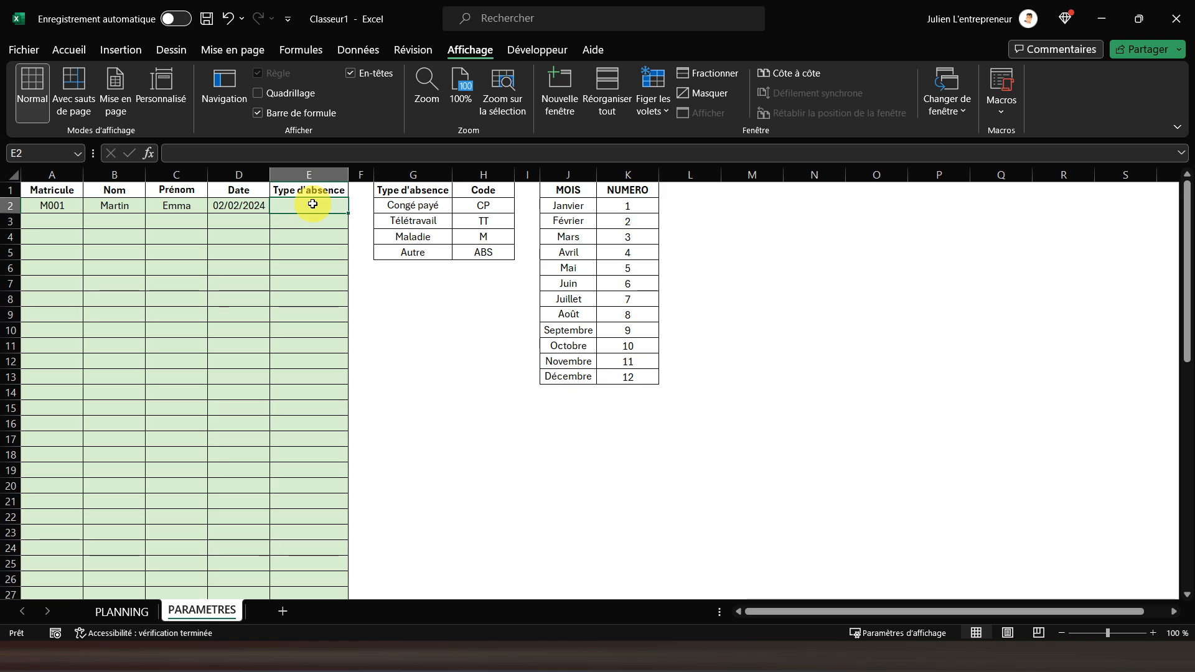
pyautogui.moveTo(312, 205); pyautogui.dragTo(315, 573)
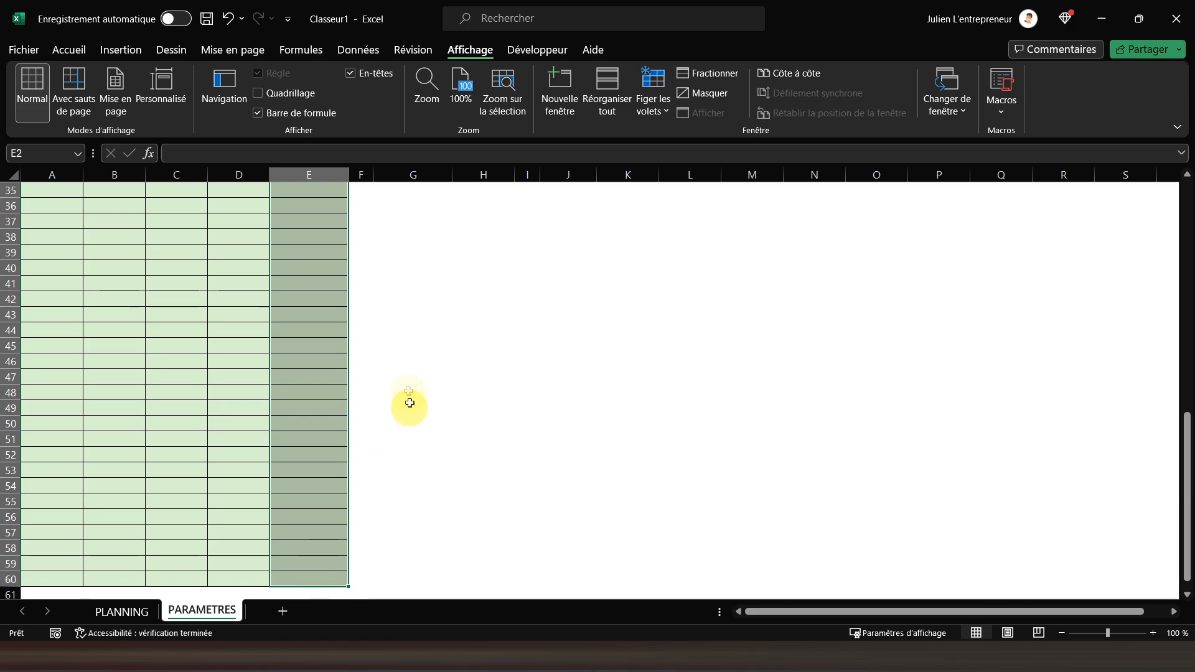
pyautogui.scroll(6, 404, 383)
pyautogui.scroll(5, 404, 383)
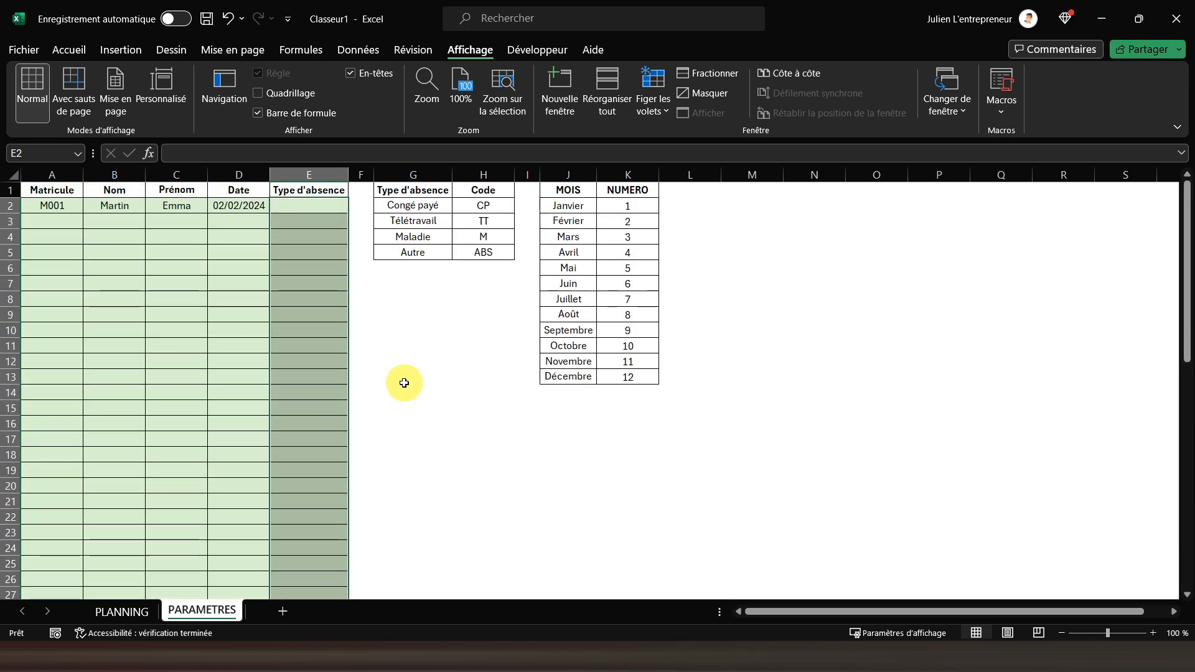
pyautogui.click(355, 51)
pyautogui.click(727, 114)
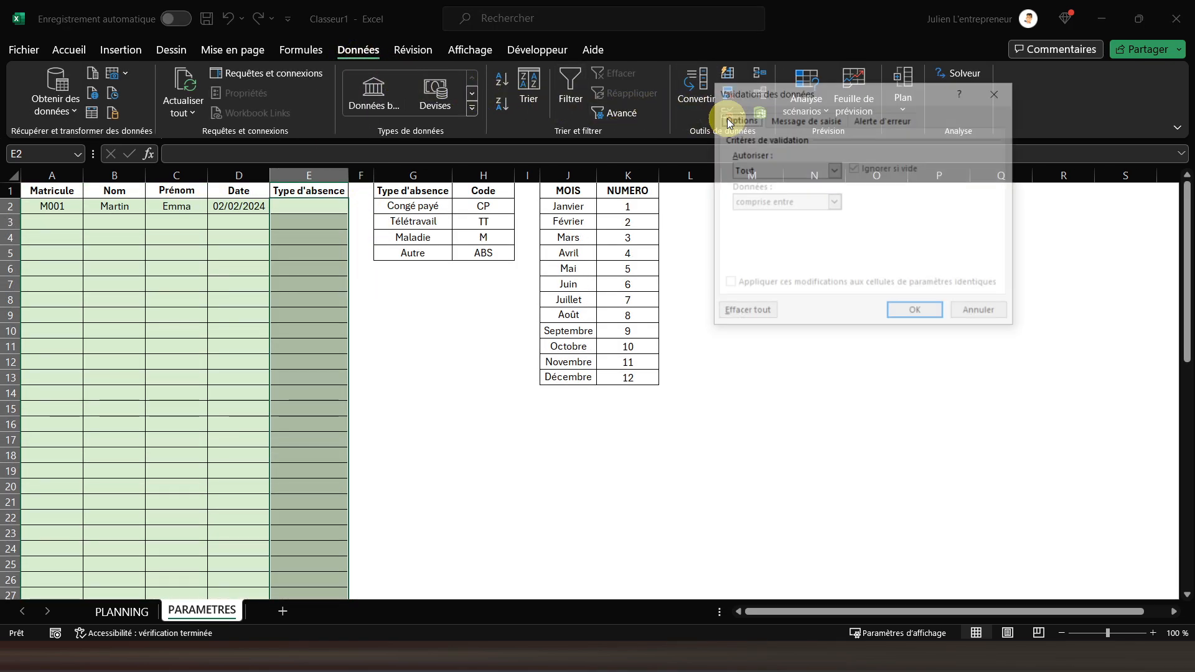
pyautogui.click(787, 169)
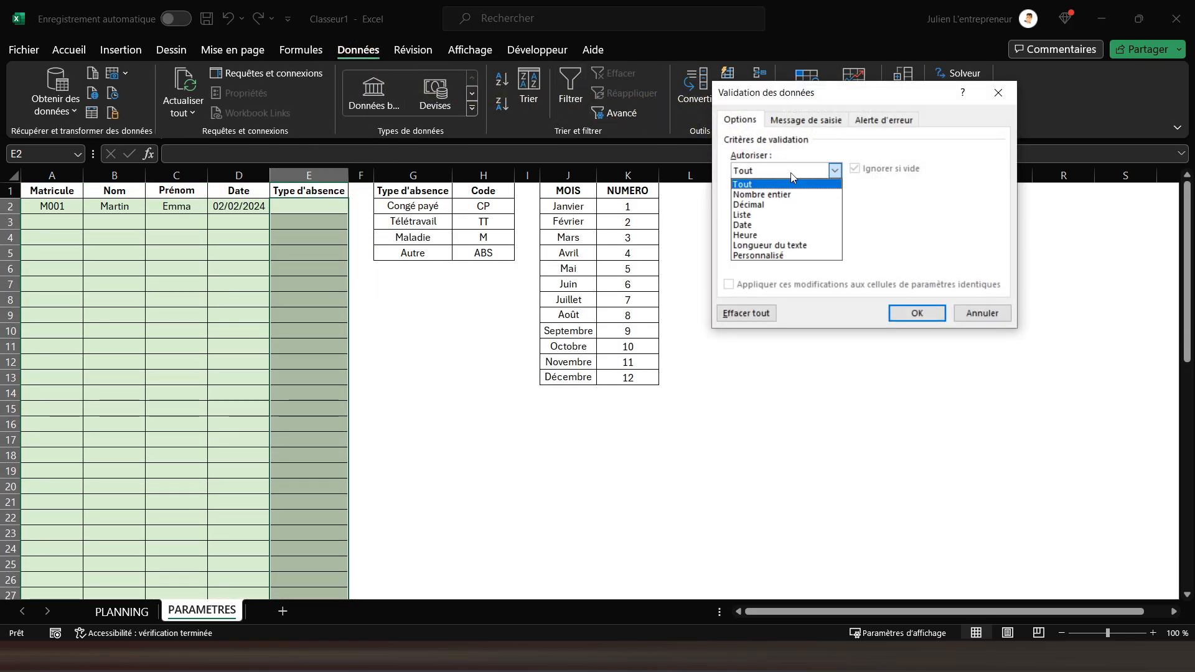
pyautogui.click(754, 215)
pyautogui.click(764, 237)
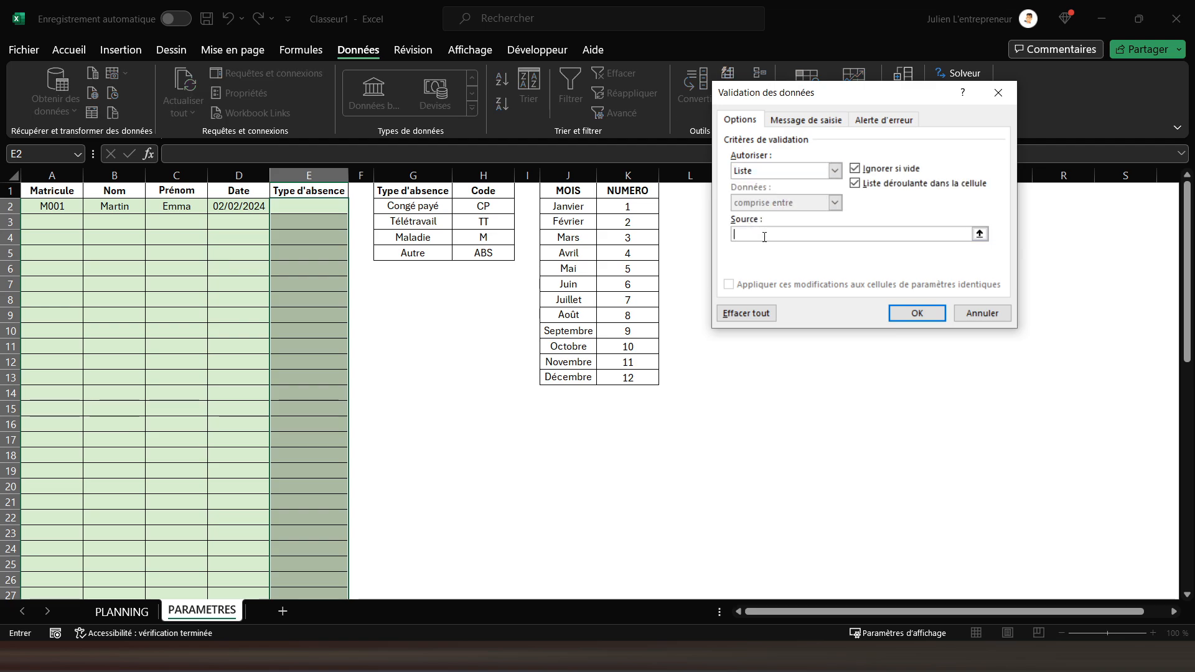
pyautogui.click(484, 202)
pyautogui.moveTo(485, 205); pyautogui.dragTo(484, 252)
pyautogui.click(893, 315)
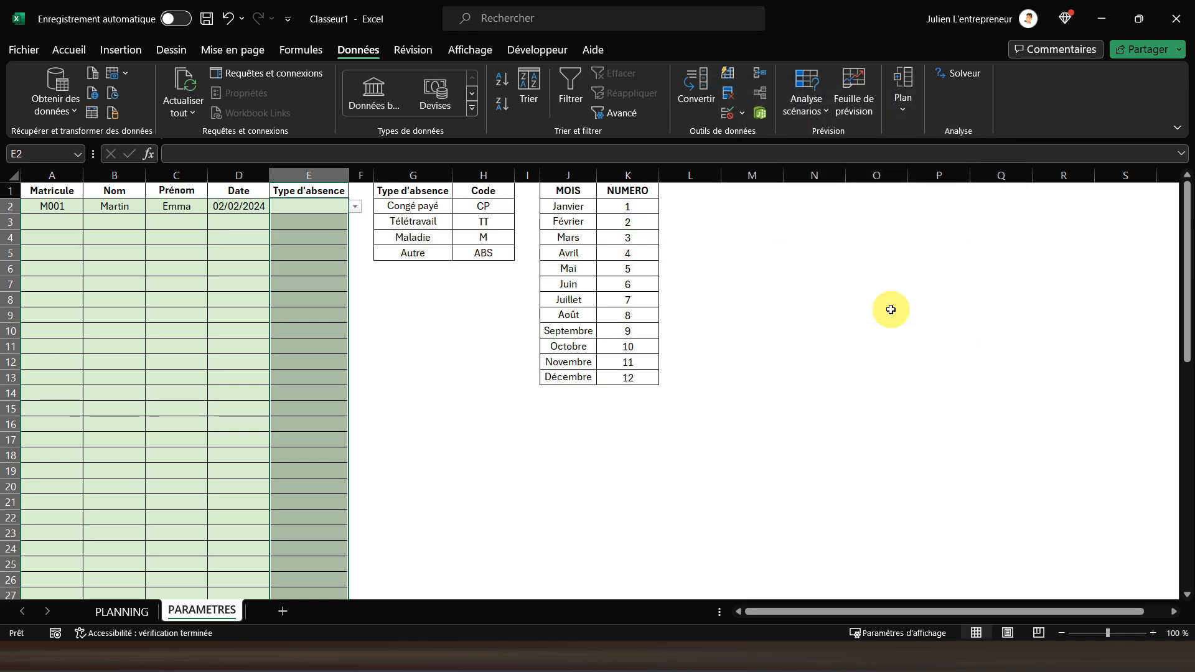
# Choose TT from the drop-down list in E2 and switch to the PLANNING sheet
pyautogui.click(309, 207)
pyautogui.click(354, 210)
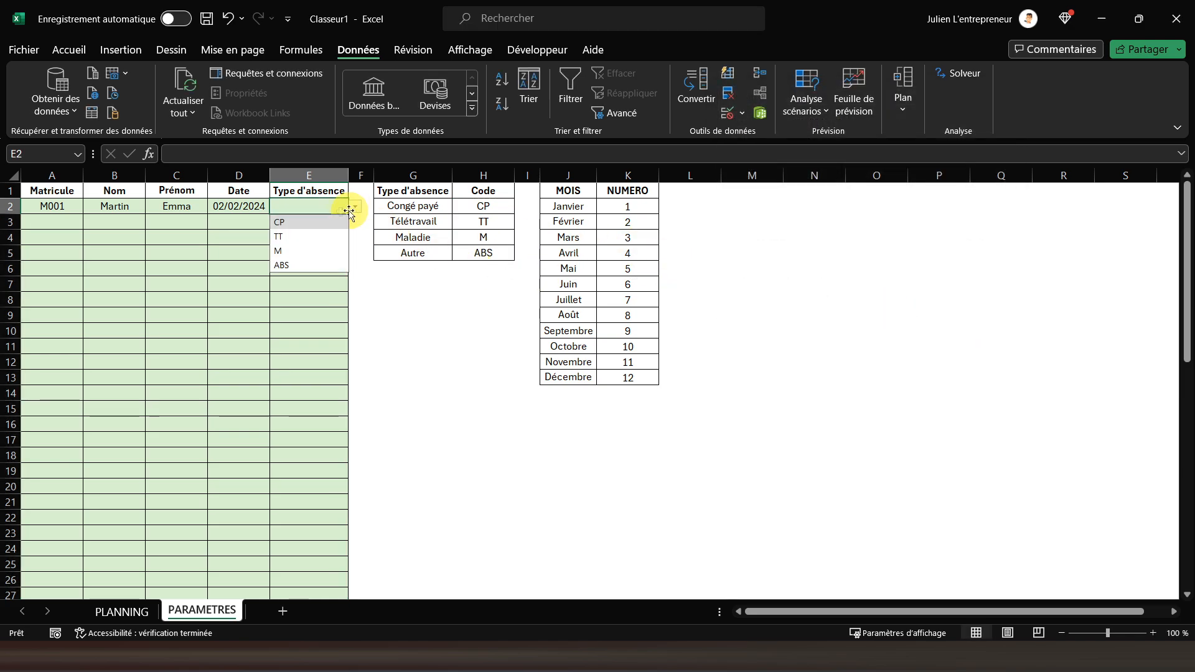
pyautogui.click(313, 235)
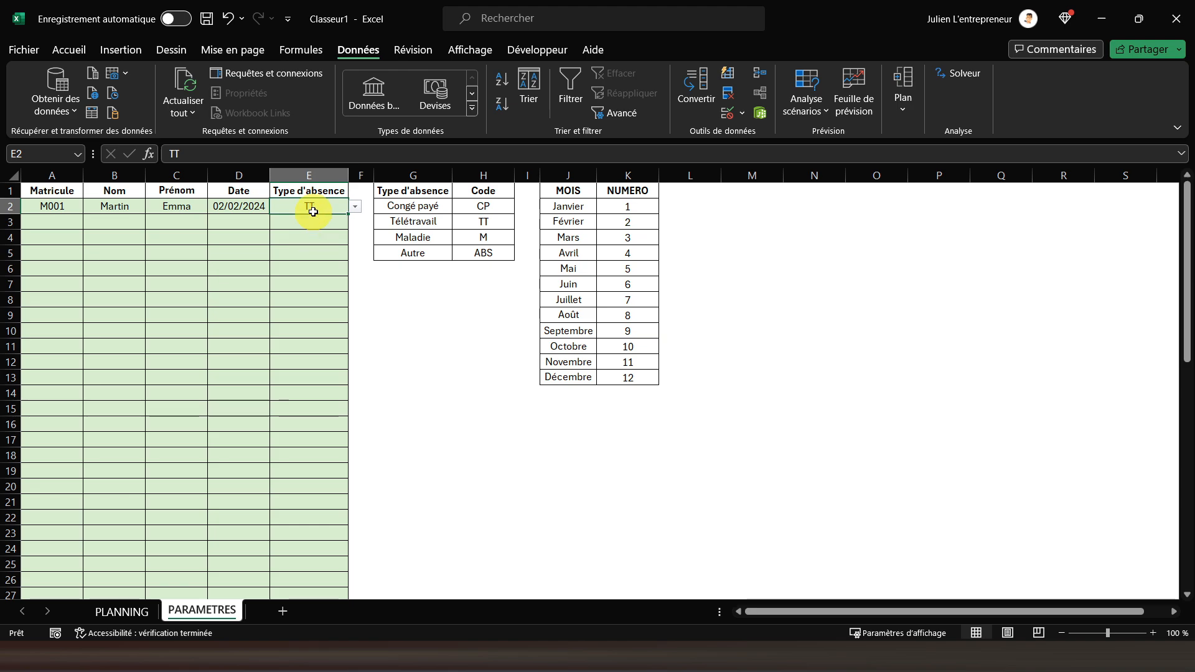
pyautogui.click(66, 207)
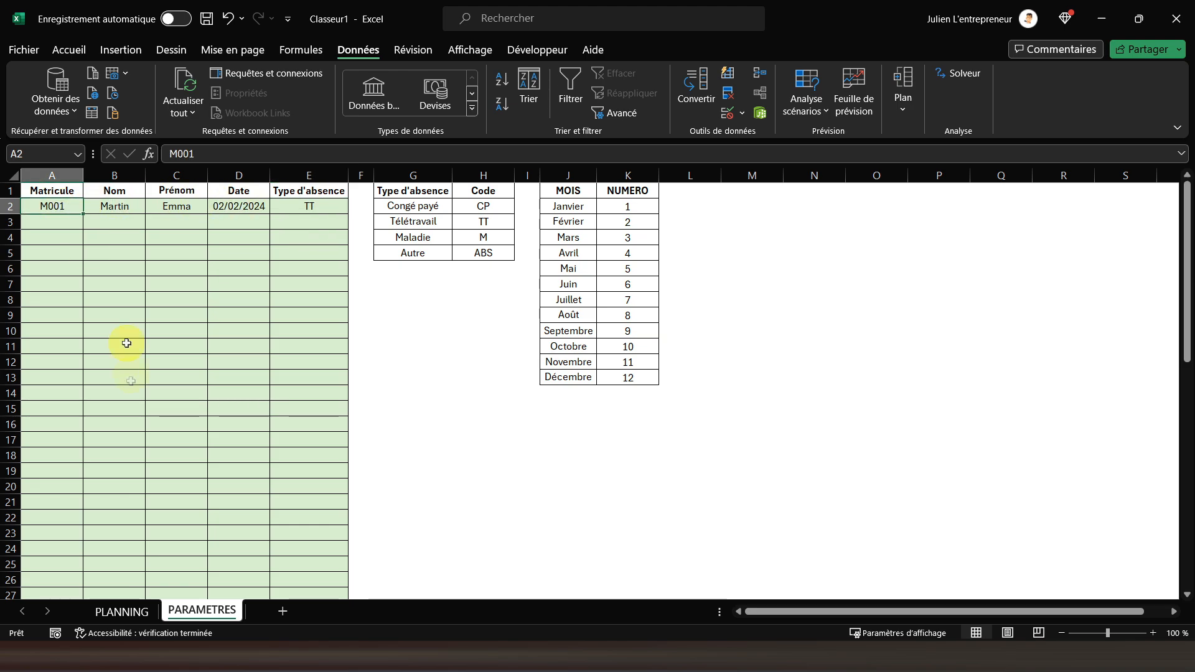
pyautogui.click(124, 623)
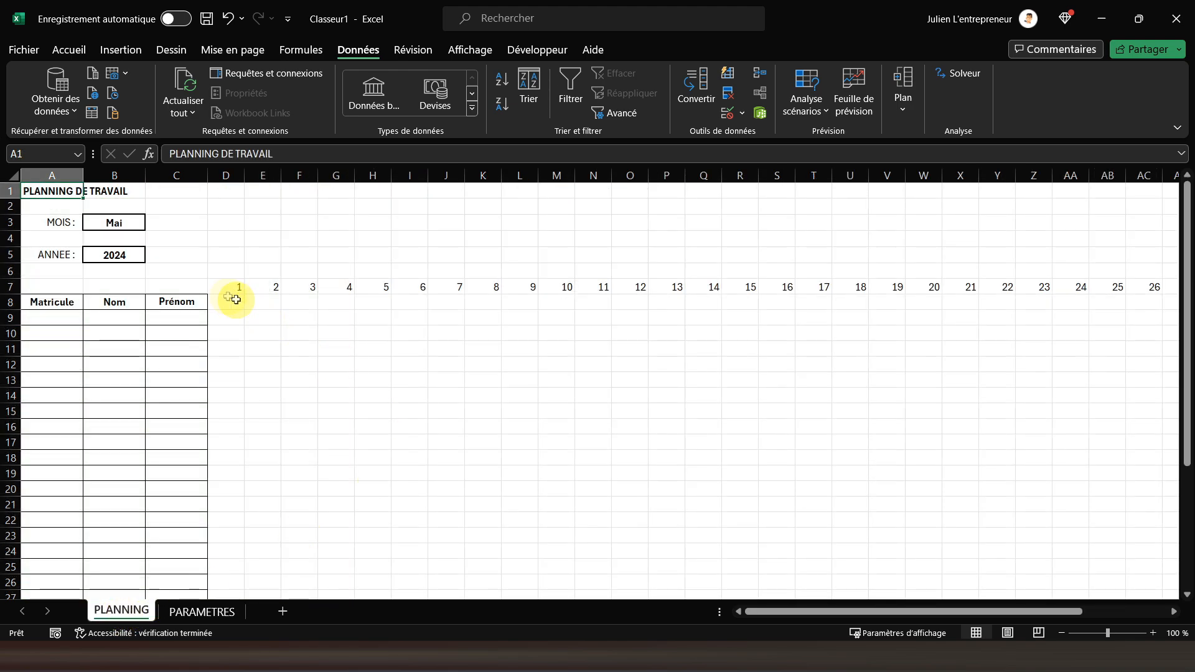